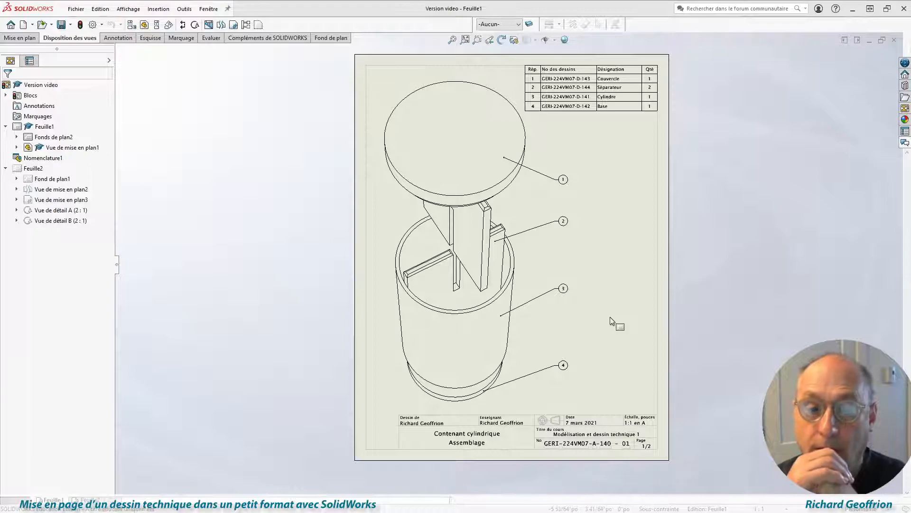
# Step: Look over the dimensioned and detail views on Feuille2, and return to Feuille1
pyautogui.click(87, 500)
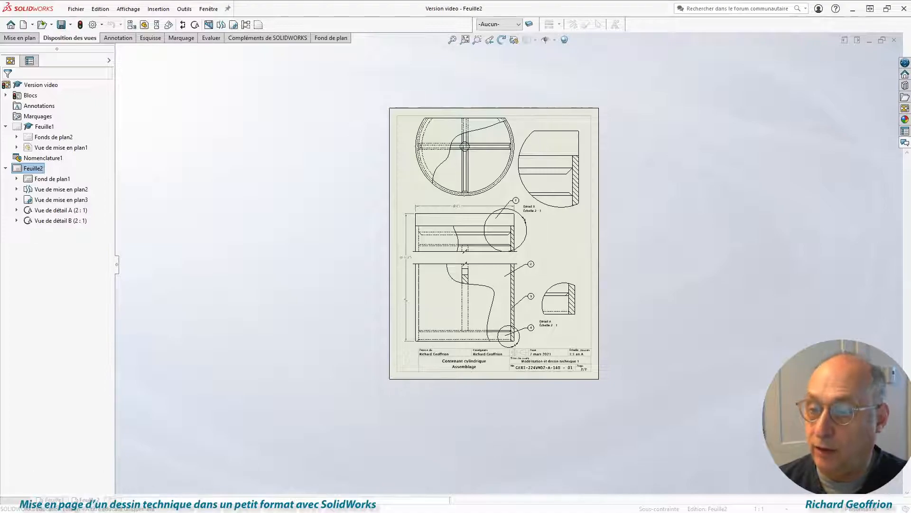
pyautogui.press('pageup')
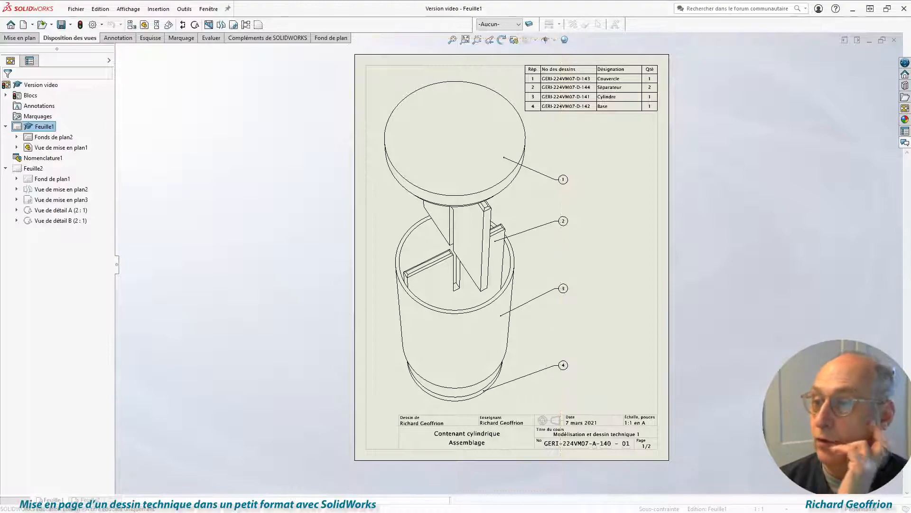
# Step: Rotate the exploded assembly view on Feuille1 to an angle of 90 degrees
pyautogui.rightClick(385, 93)
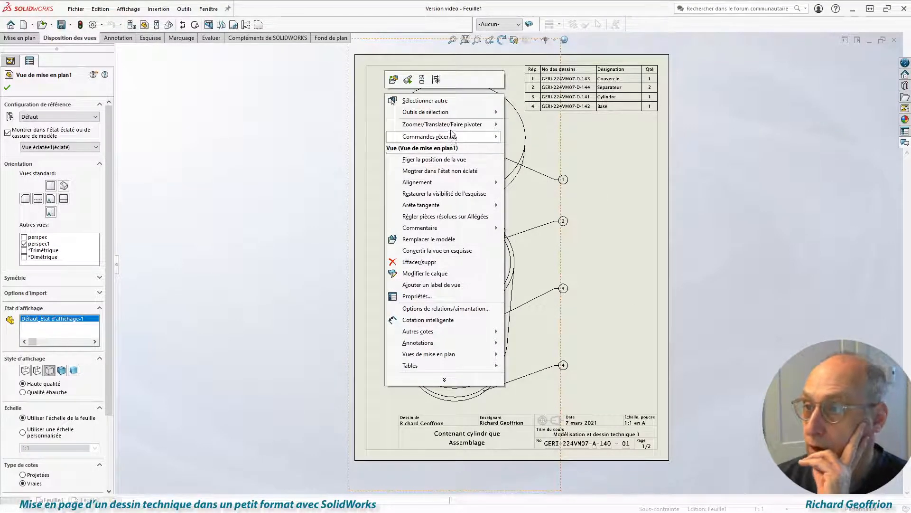
pyautogui.moveTo(460, 125)
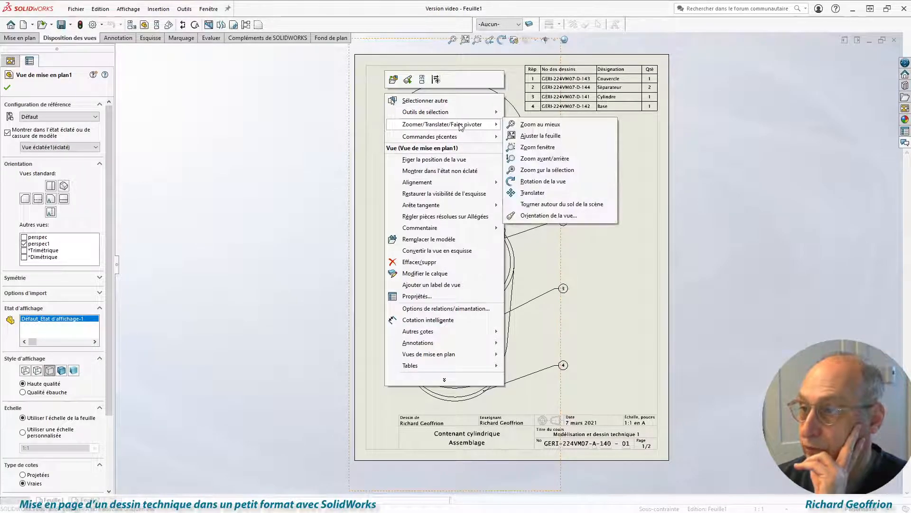
pyautogui.click(543, 181)
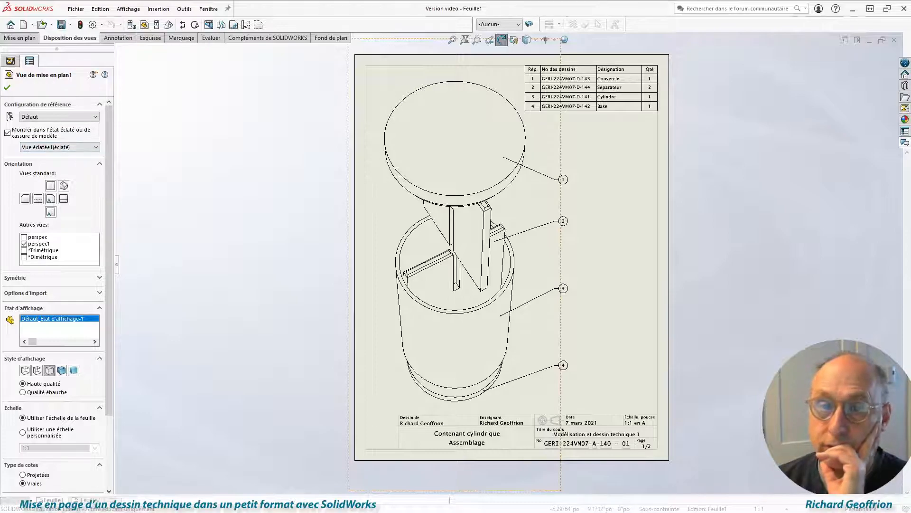
pyautogui.moveTo(343, 173); pyautogui.dragTo(163, 167)
pyautogui.write('90')
pyautogui.press('Return')
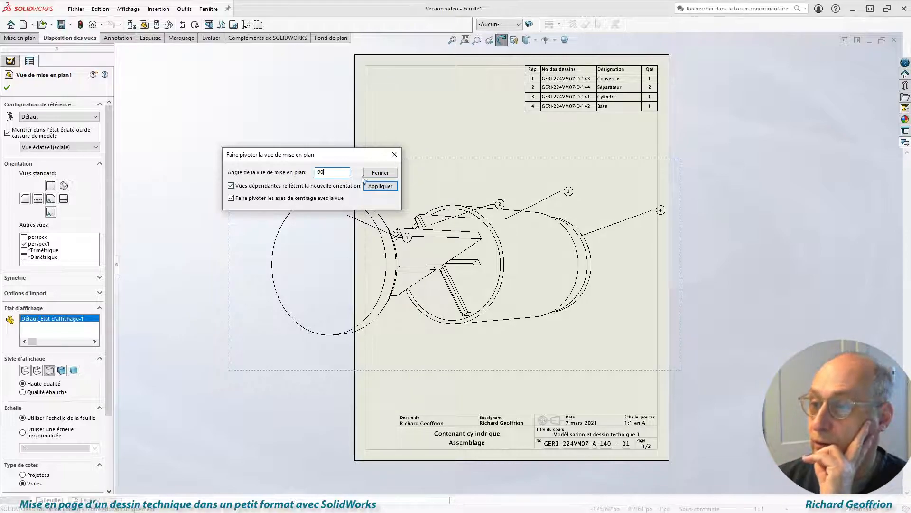
# Step: Try a rotation angle of 180 degrees on the exploded view, and reset the angle to 0
pyautogui.doubleClick(316, 172)
pyautogui.write('1')
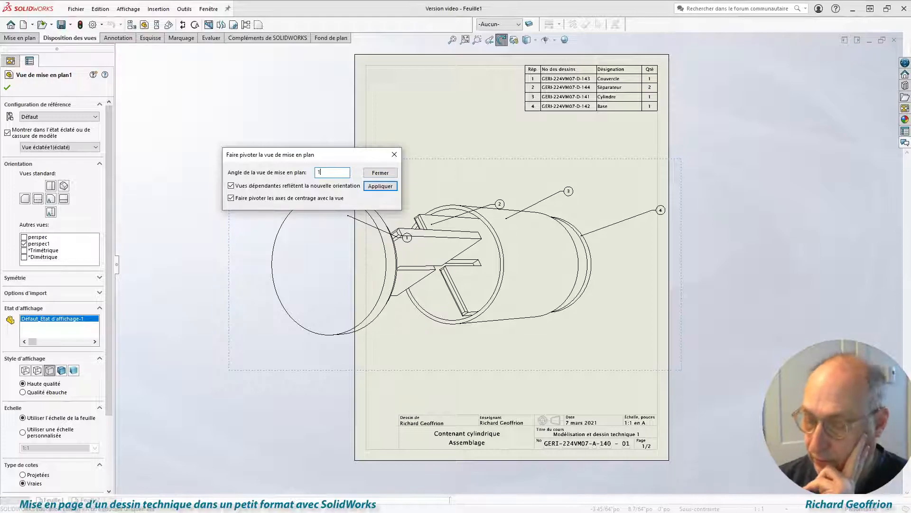
pyautogui.write('80')
pyautogui.press('Return')
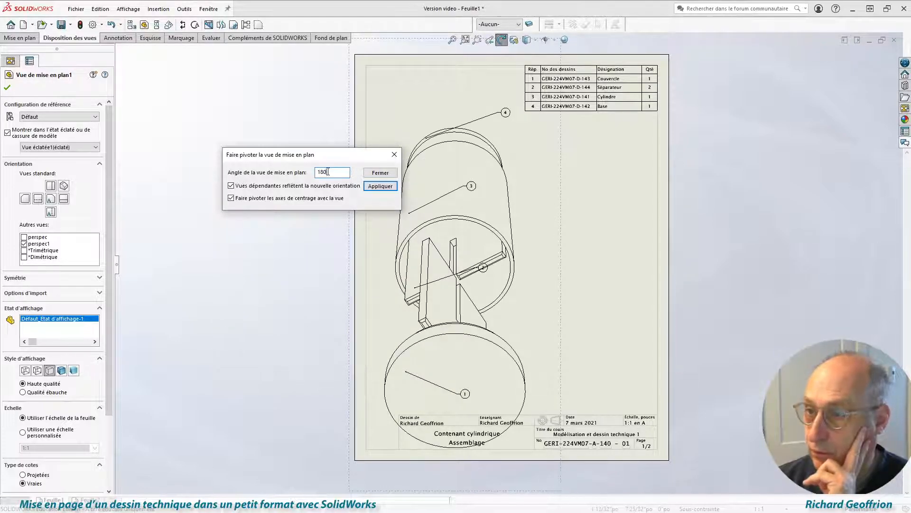
pyautogui.write('0')
pyautogui.press('Return')
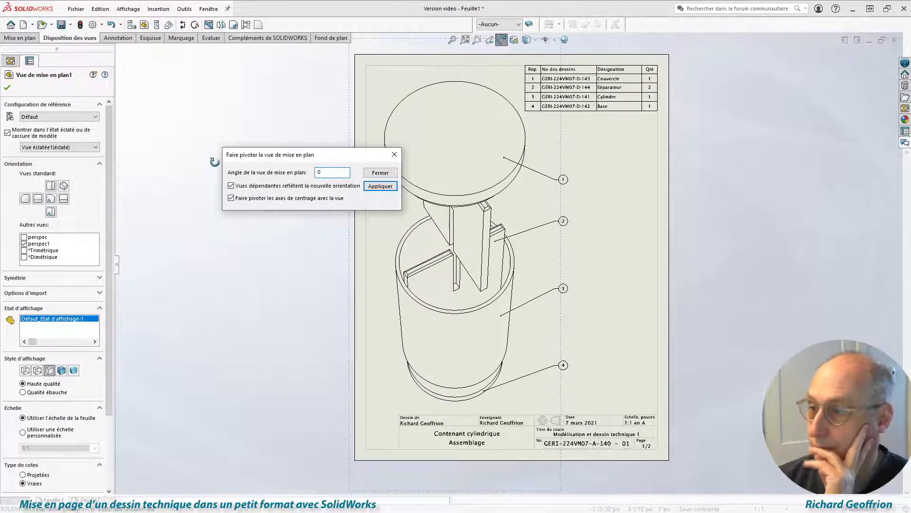
pyautogui.click(380, 173)
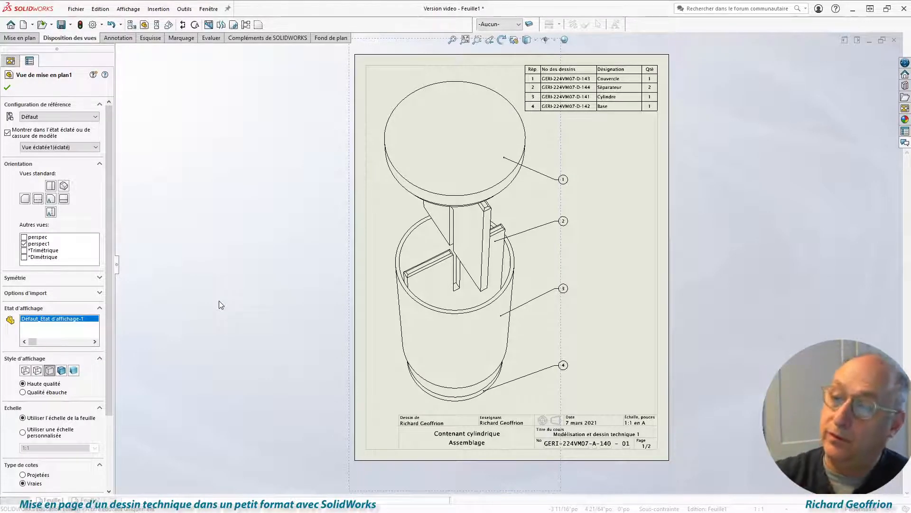
# Step: Try the perspec orientation on the exploded view, and restore the perspec1 orientation
pyautogui.click(23, 236)
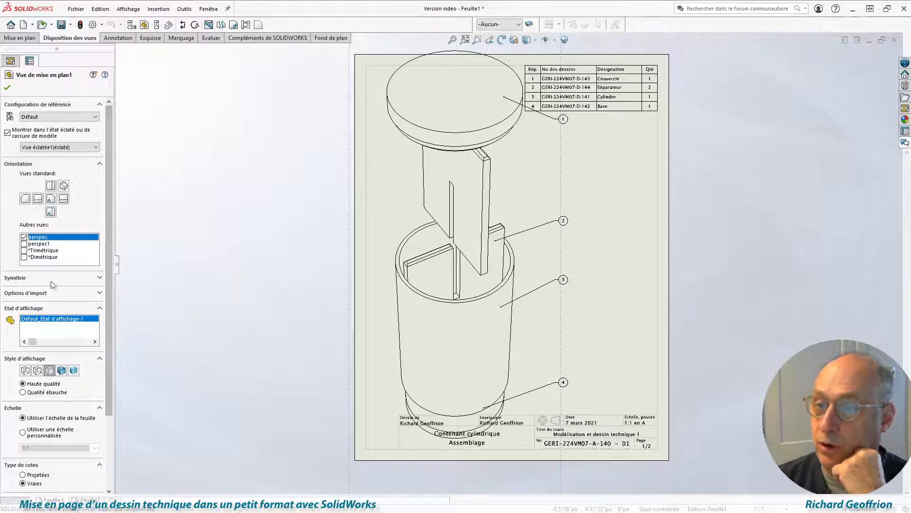
pyautogui.click(25, 243)
pyautogui.click(371, 258)
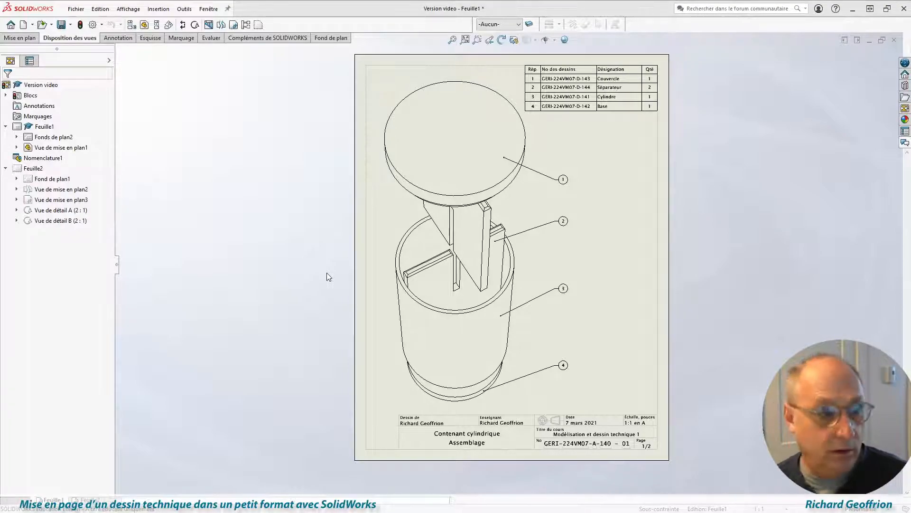
# Step: Switch to the GERI-224VM07-A-140 assembly and orient it from the isometric view, tilted to look further down on the lid
pyautogui.hotkey('ctrl', 'Tab')
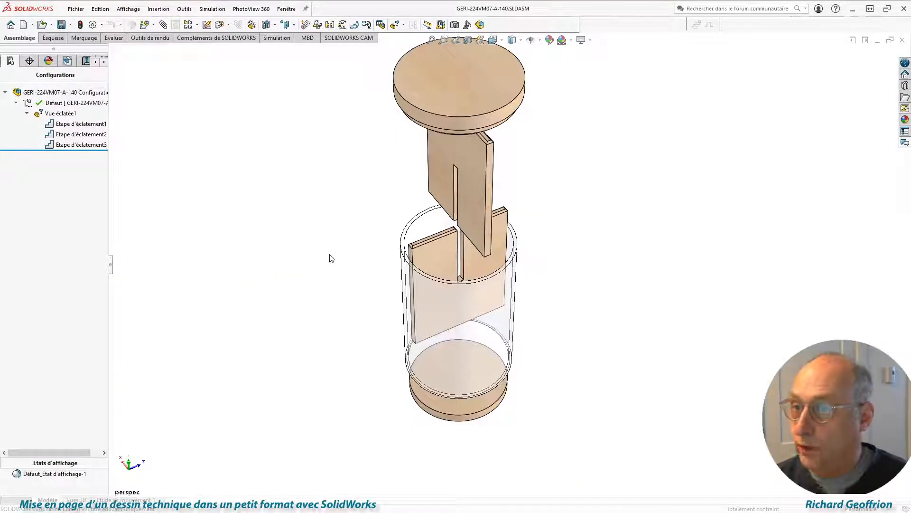
pyautogui.moveTo(331, 258); pyautogui.dragTo(225, 391, button='middle')
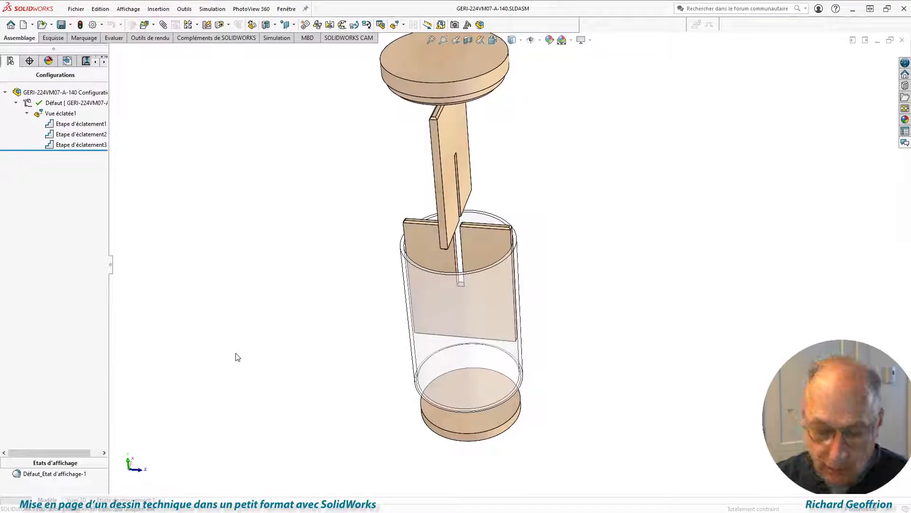
pyautogui.hotkey('ctrl', '3')
pyautogui.press('Left')
pyautogui.press('Left')
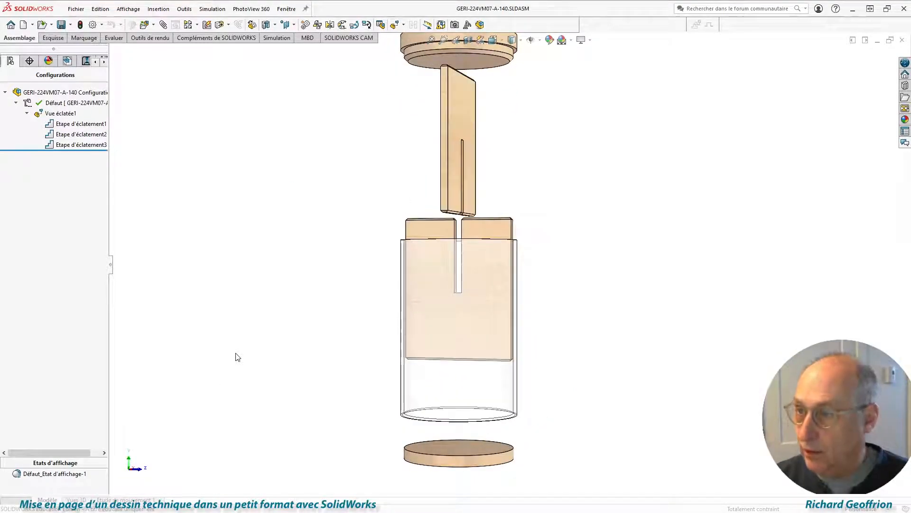
pyautogui.hotkey('ctrl', '7')
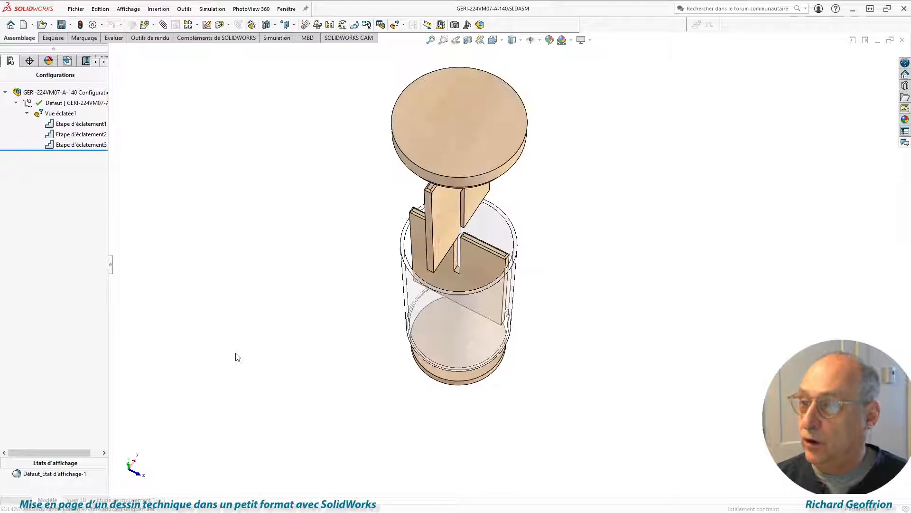
pyautogui.press('Down')
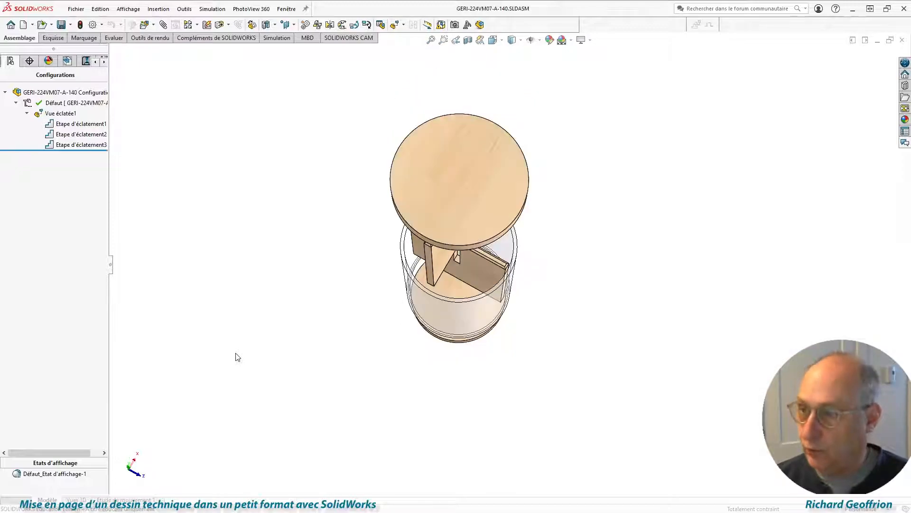
pyautogui.press('Up')
pyautogui.press('Down')
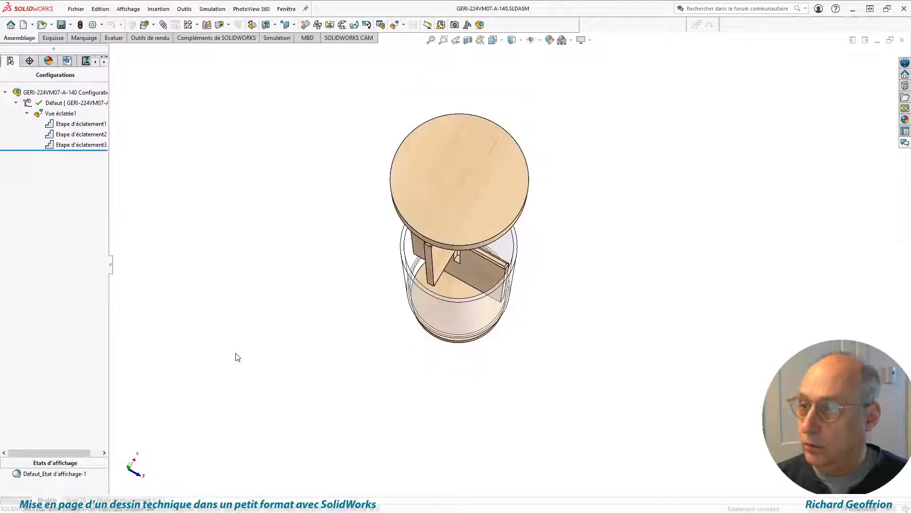
# Step: Save the assembly's current orientation as a named view called 3
pyautogui.press('space')
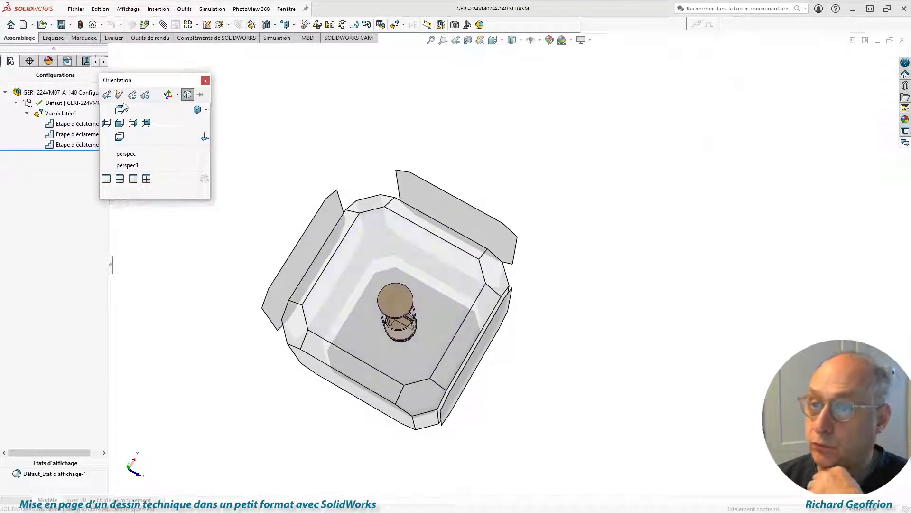
pyautogui.click(107, 95)
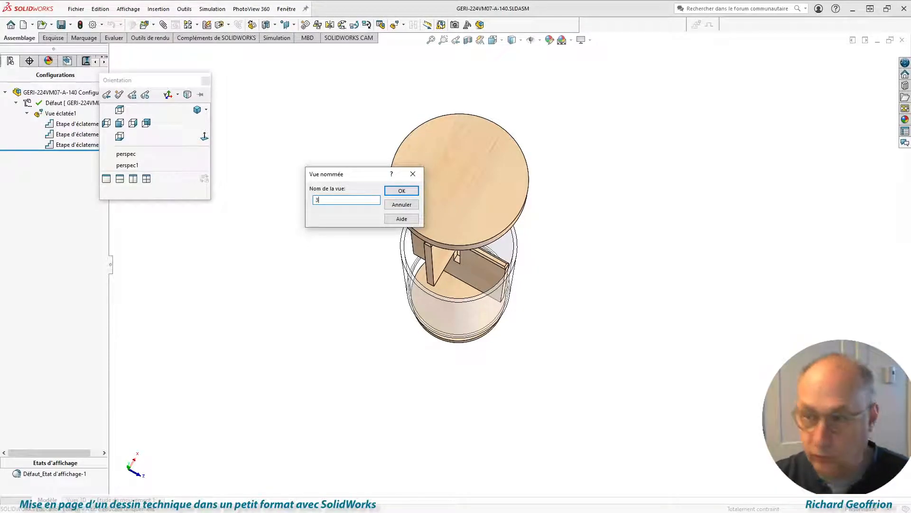
pyautogui.press('Return')
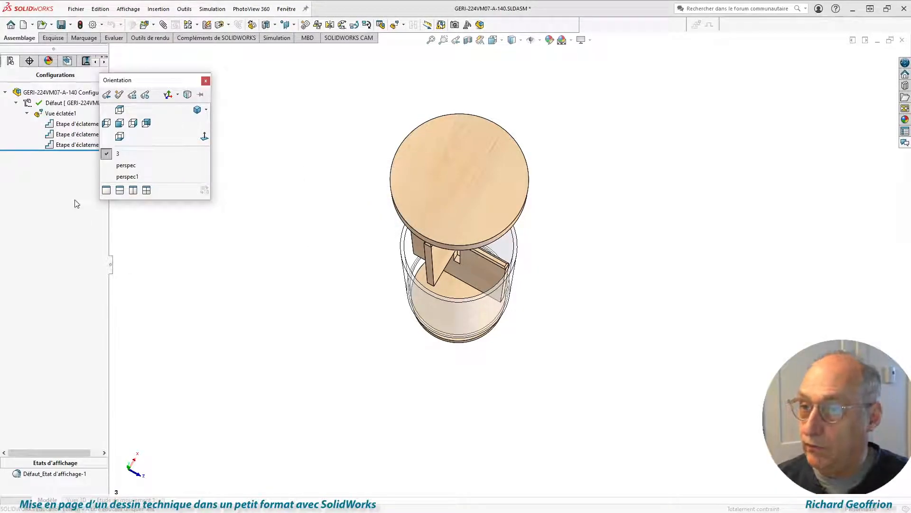
pyautogui.click(205, 80)
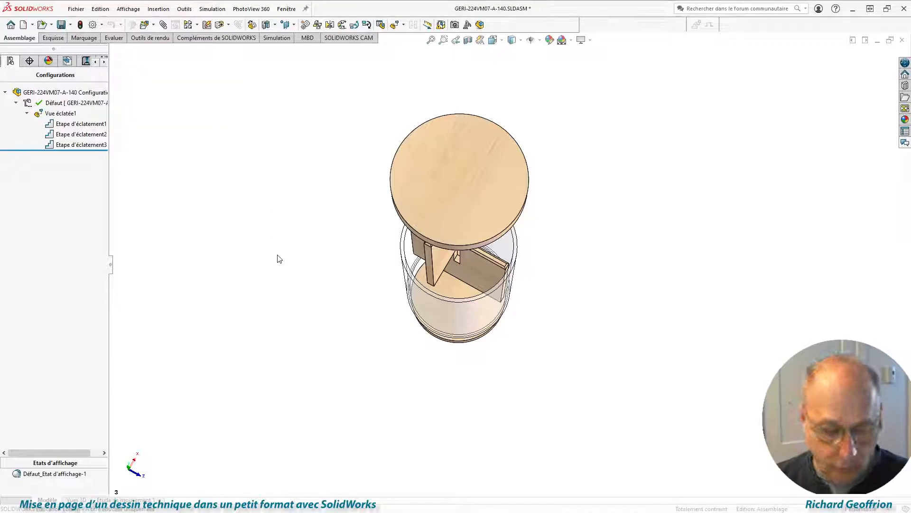
# Step: Return to the drawing, try named view 3 on the exploded view, and set its orientation back to perspec1
pyautogui.hotkey('ctrl', 'Tab')
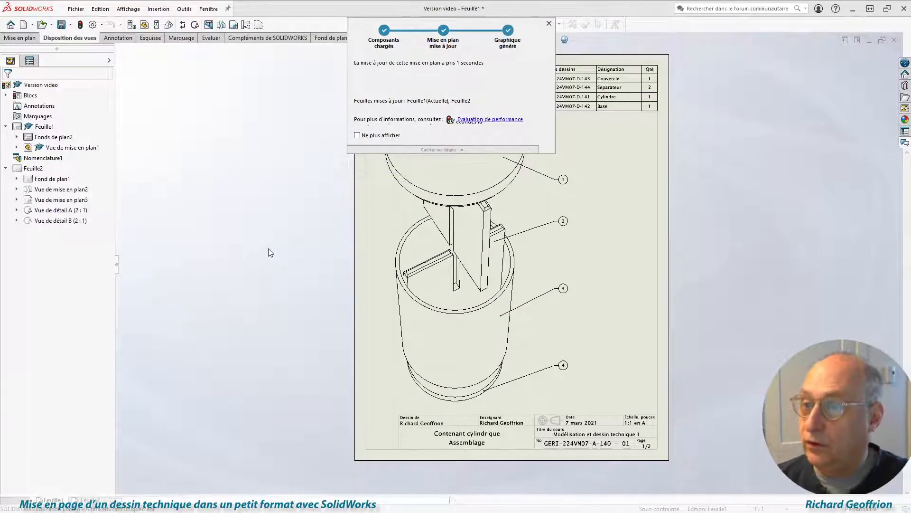
pyautogui.click(395, 210)
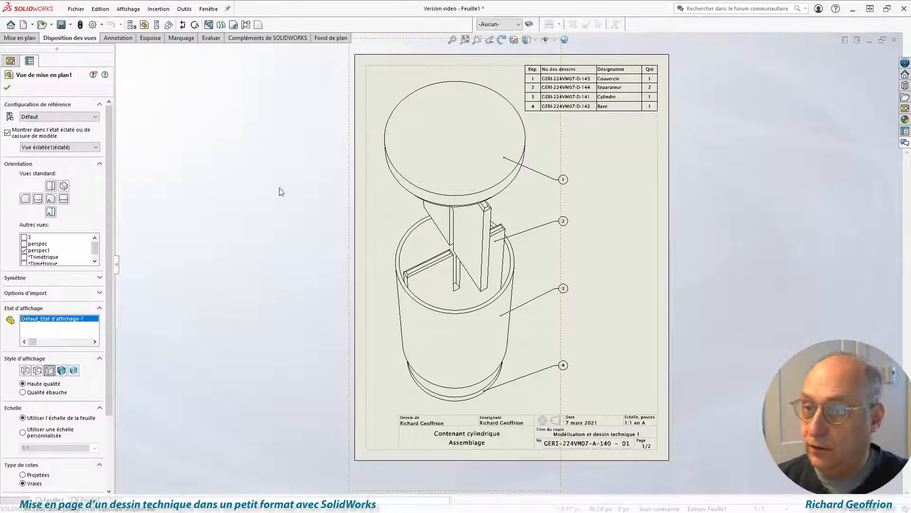
pyautogui.click(24, 238)
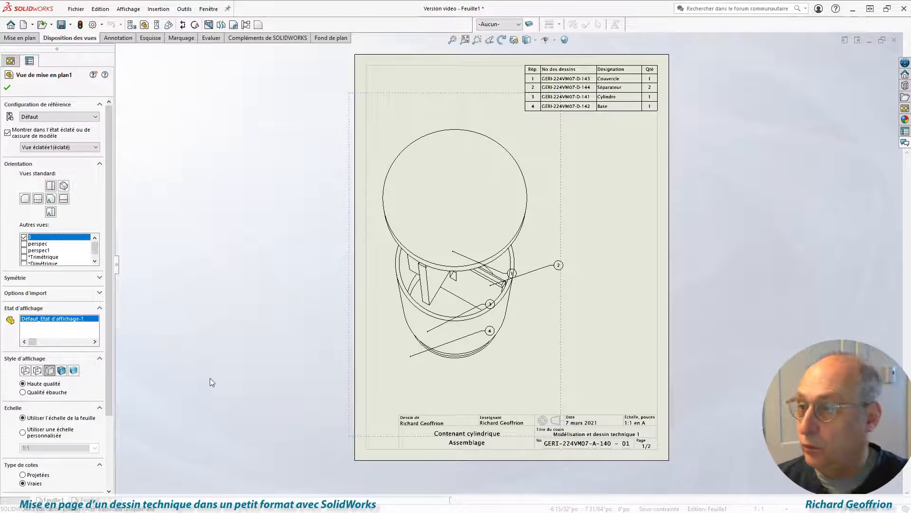
pyautogui.click(24, 250)
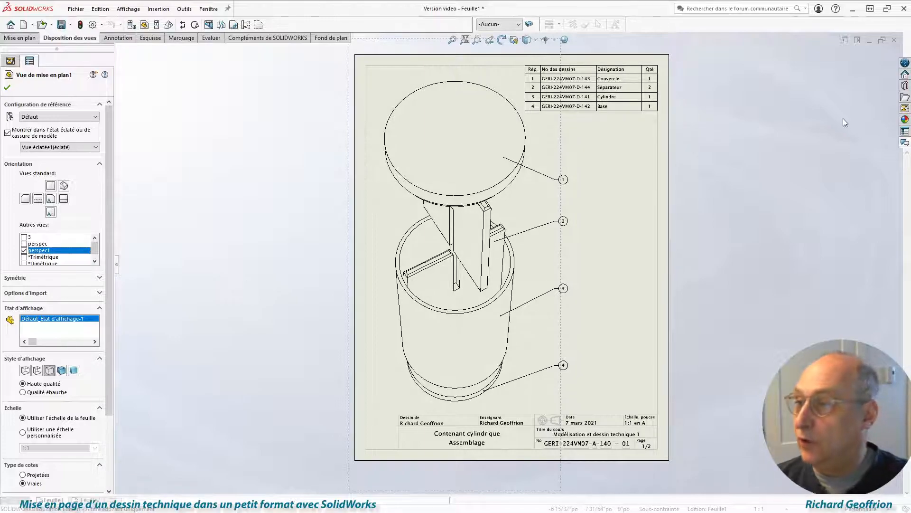
# Step: Narrow the Désignation column of the parts list on Feuille1 slightly
pyautogui.scroll(2, 643, 71)
pyautogui.scroll(-4, 594, 157)
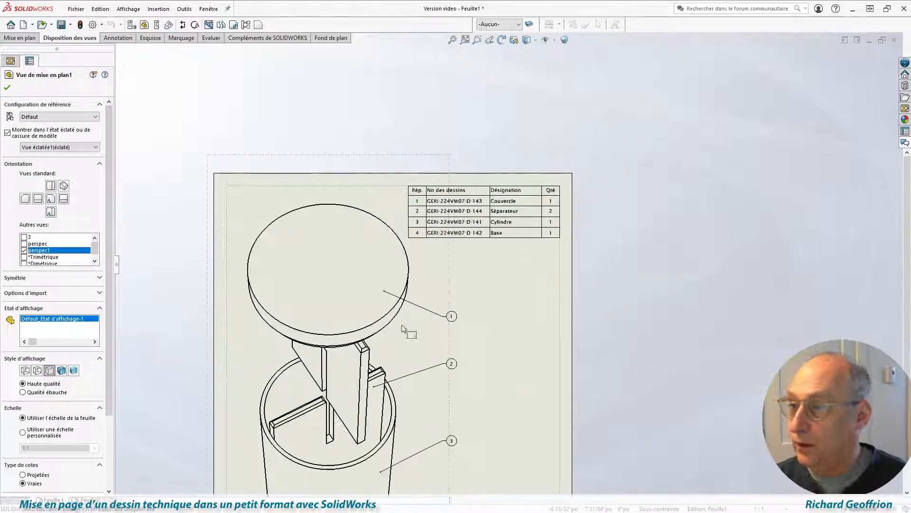
pyautogui.scroll(-4, 494, 261)
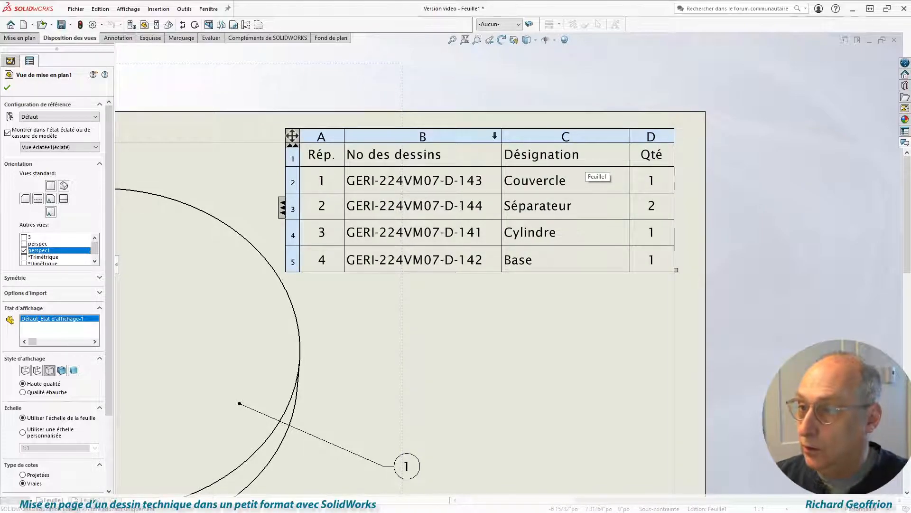
pyautogui.moveTo(502, 133)
pyautogui.mouseDown()
pyautogui.moveTo(195, 134)
pyautogui.moveTo(479, 133)
pyautogui.moveTo(266, 132)
pyautogui.moveTo(539, 143)
pyautogui.moveTo(109, 138)
pyautogui.moveTo(684, 143)
pyautogui.moveTo(624, 152)
pyautogui.moveTo(495, 148)
pyautogui.moveTo(635, 153)
pyautogui.mouseUp()
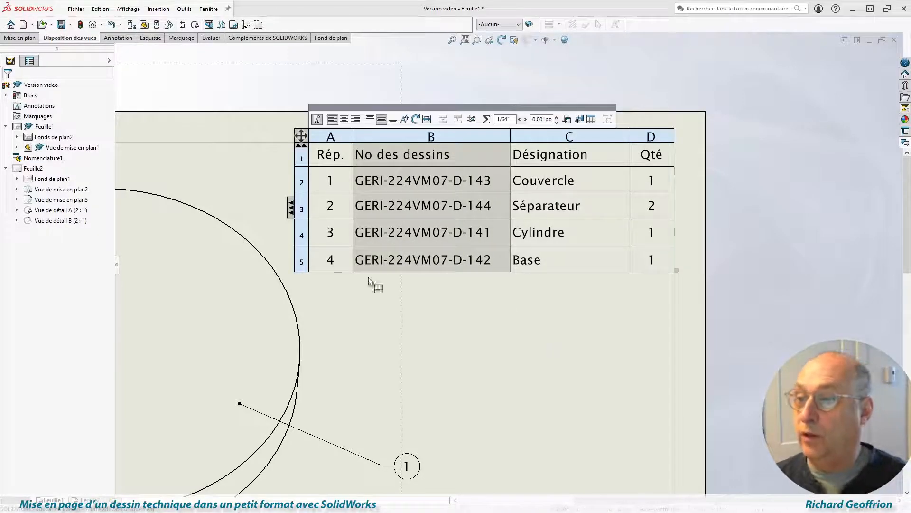
pyautogui.click(710, 276)
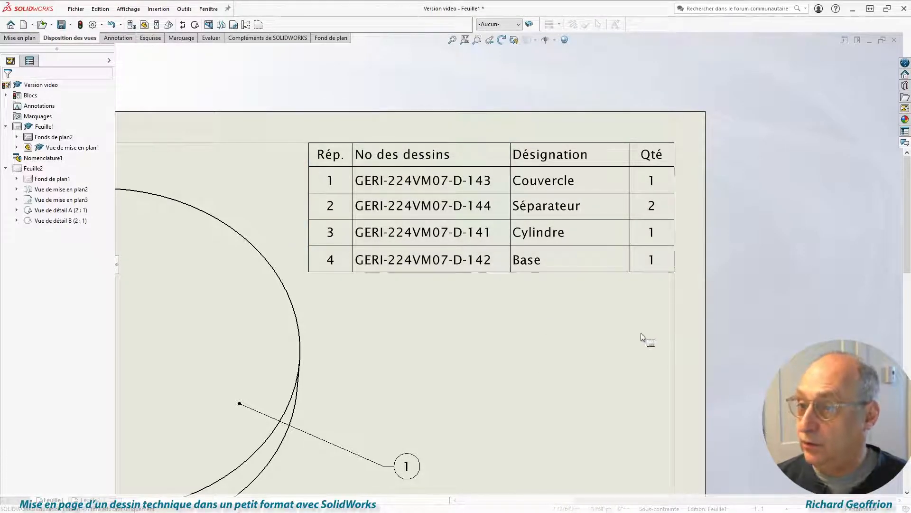
# Step: Examine the balloons along the exploded view and the title block on Feuille1
pyautogui.scroll(10, 521, 332)
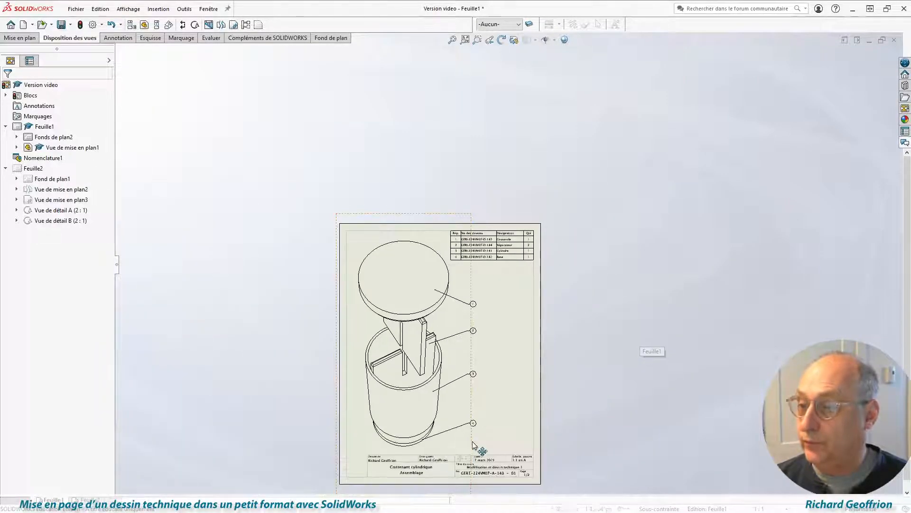
pyautogui.scroll(-5, 472, 445)
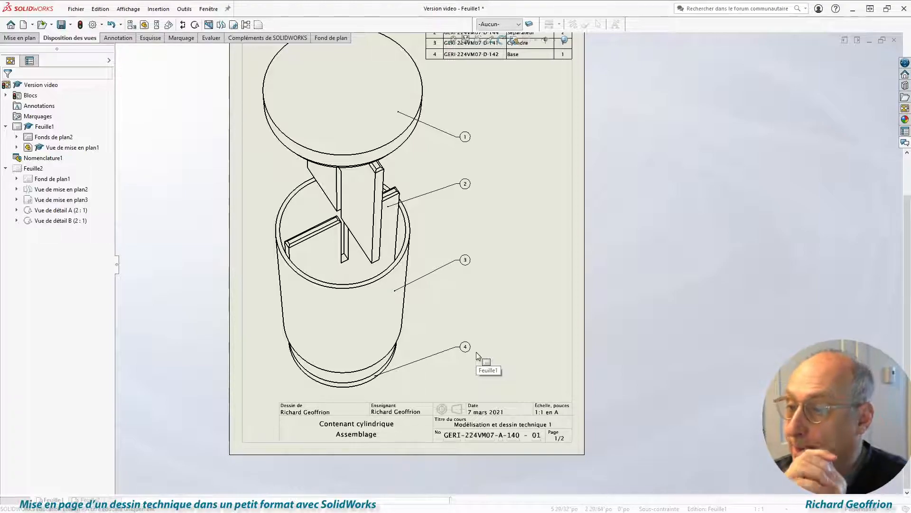
pyautogui.scroll(-3, 546, 278)
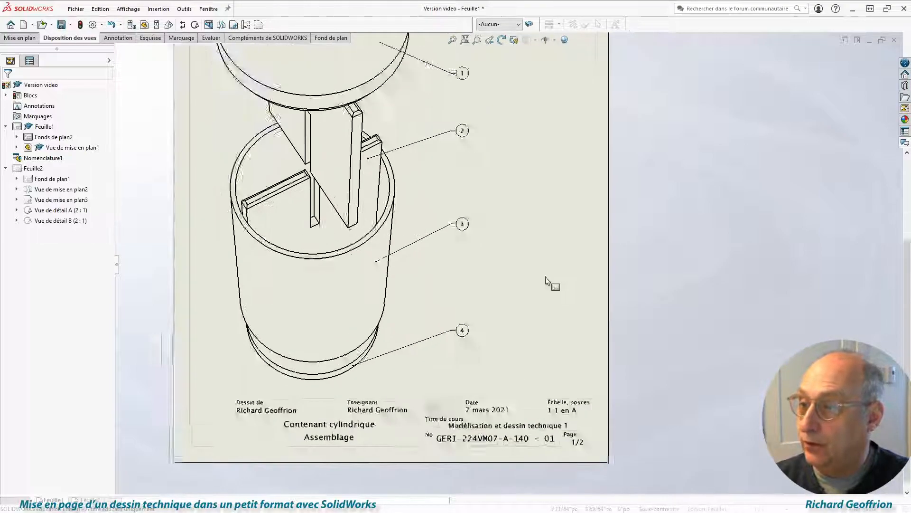
pyautogui.scroll(-1, 546, 276)
pyautogui.scroll(5, 365, 126)
pyautogui.scroll(-2, 477, 184)
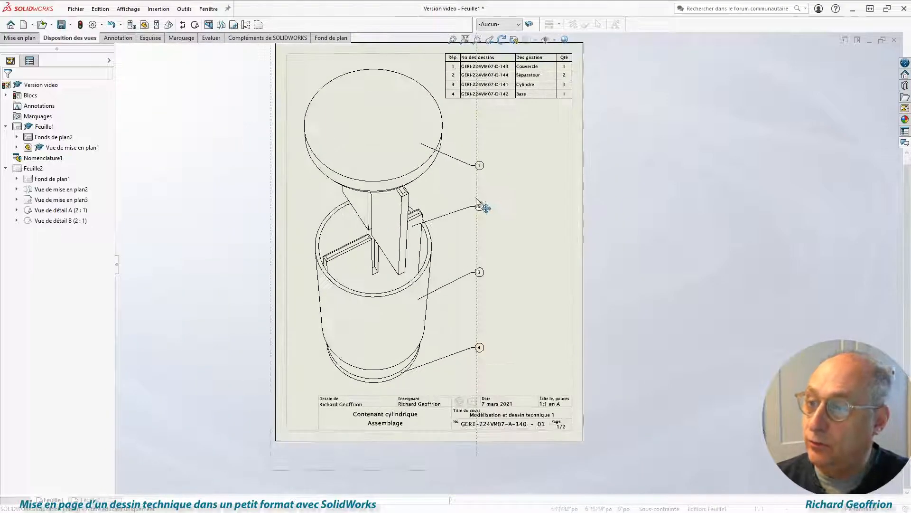
pyautogui.scroll(-1, 476, 200)
pyautogui.scroll(-1, 507, 475)
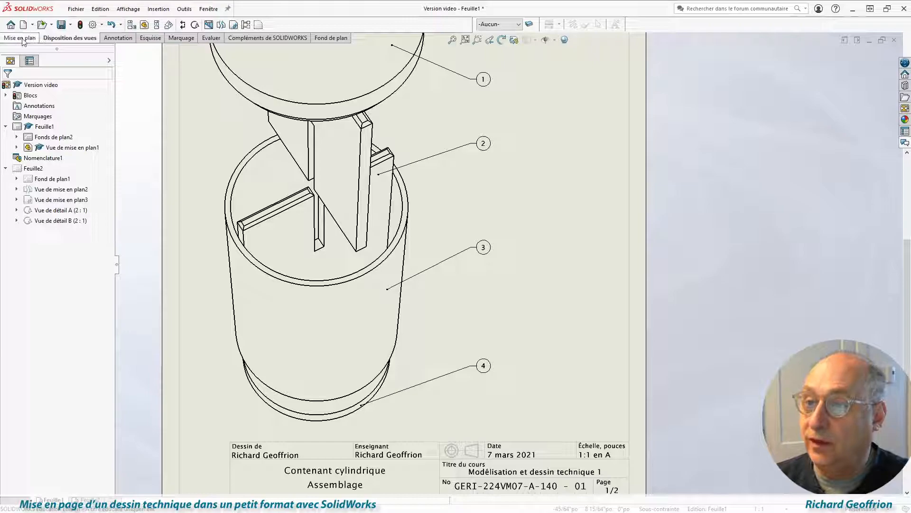
# Step: Attach an extra balloon to the bottom edge of the exploded container and line it up below balloon 4
pyautogui.click(119, 38)
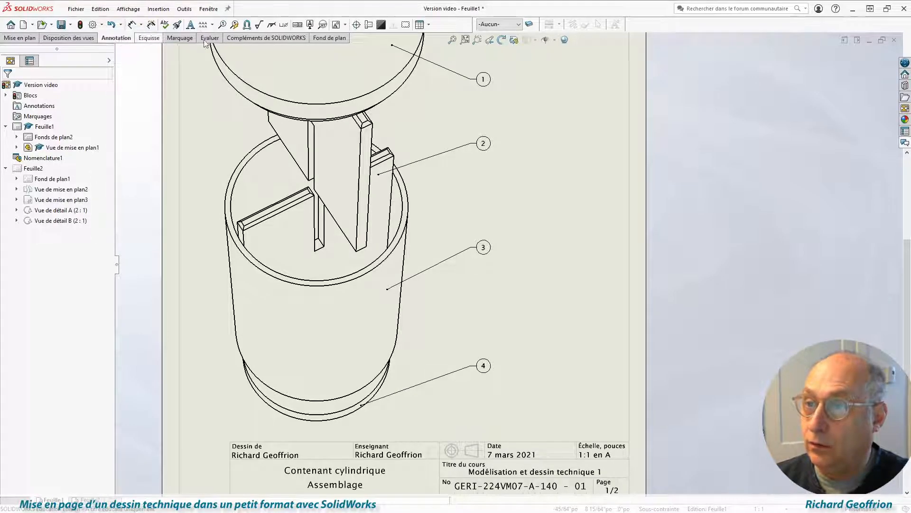
pyautogui.click(222, 24)
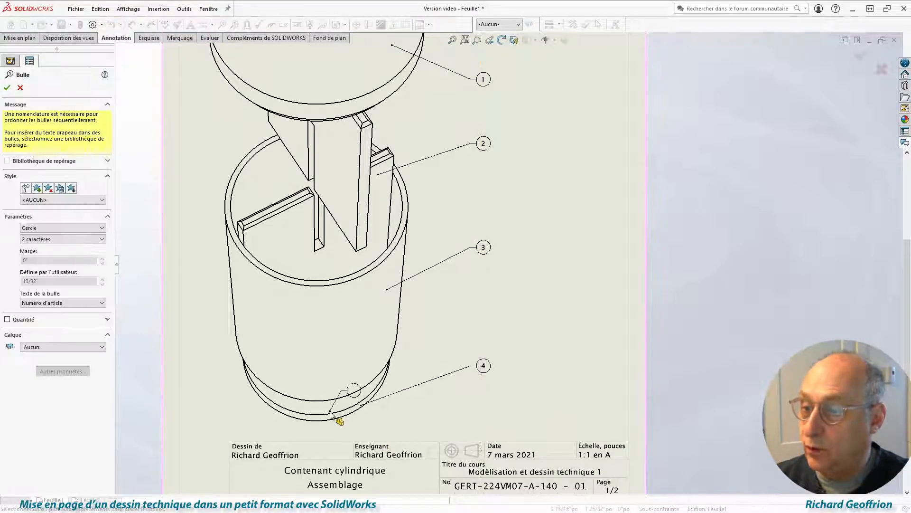
pyautogui.click(341, 415)
pyautogui.click(483, 430)
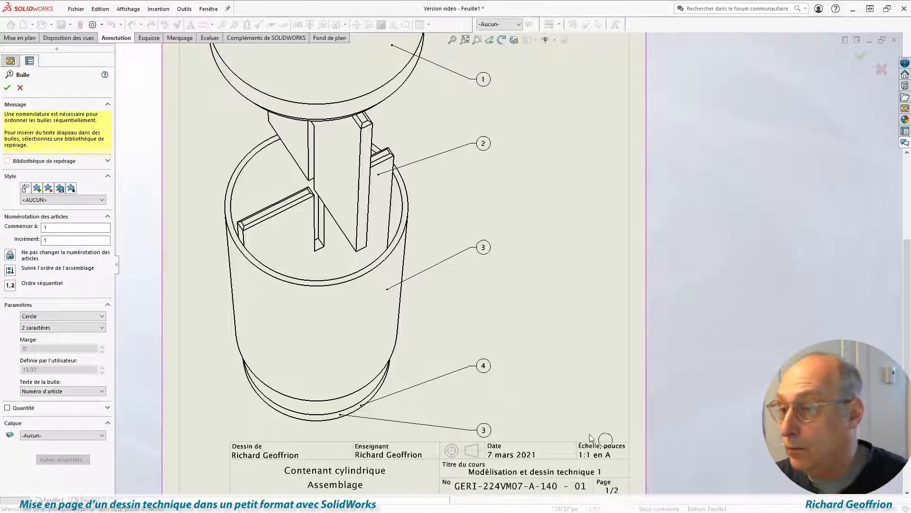
pyautogui.press('Escape')
pyautogui.click(483, 432)
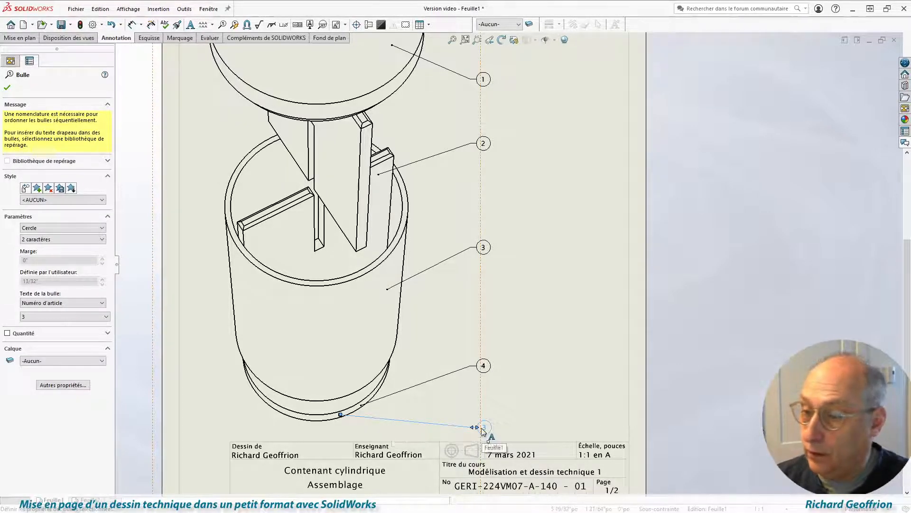
pyautogui.scroll(-4, 475, 435)
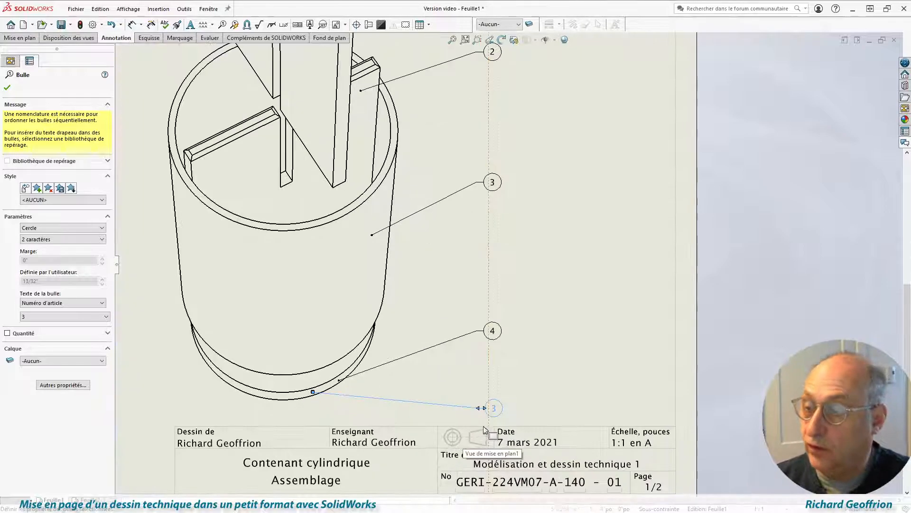
pyautogui.scroll(-1, 299, 409)
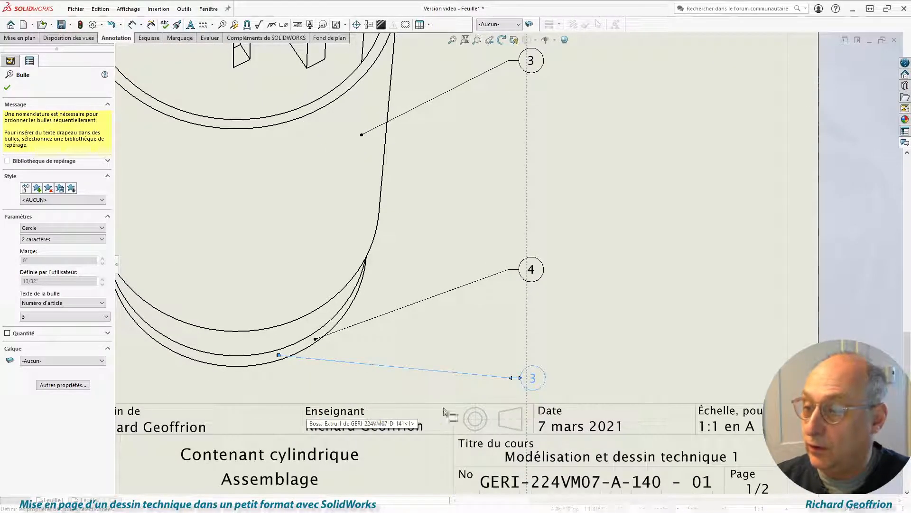
# Step: Switch the lowest balloon's content from item number to custom text (Texte) and enter 27
pyautogui.click(540, 378)
pyautogui.click(90, 304)
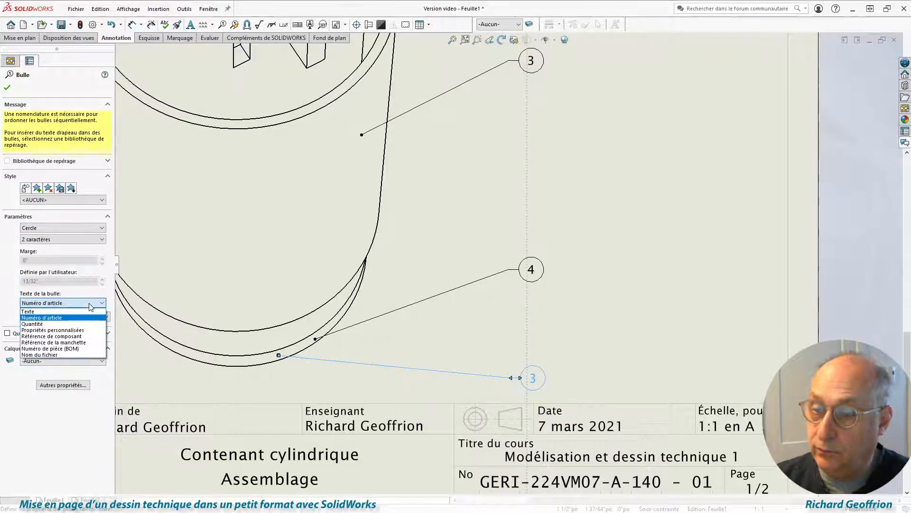
pyautogui.click(45, 311)
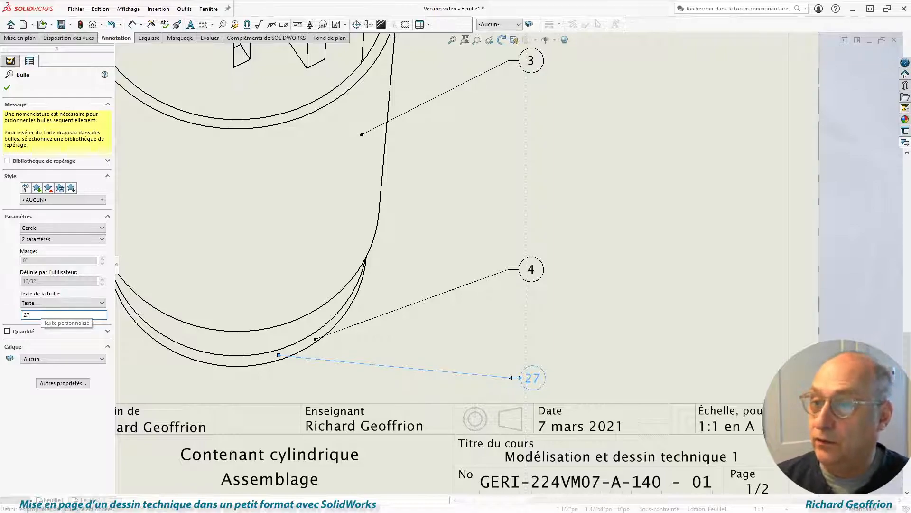
pyautogui.click(7, 88)
pyautogui.scroll(5, 500, 304)
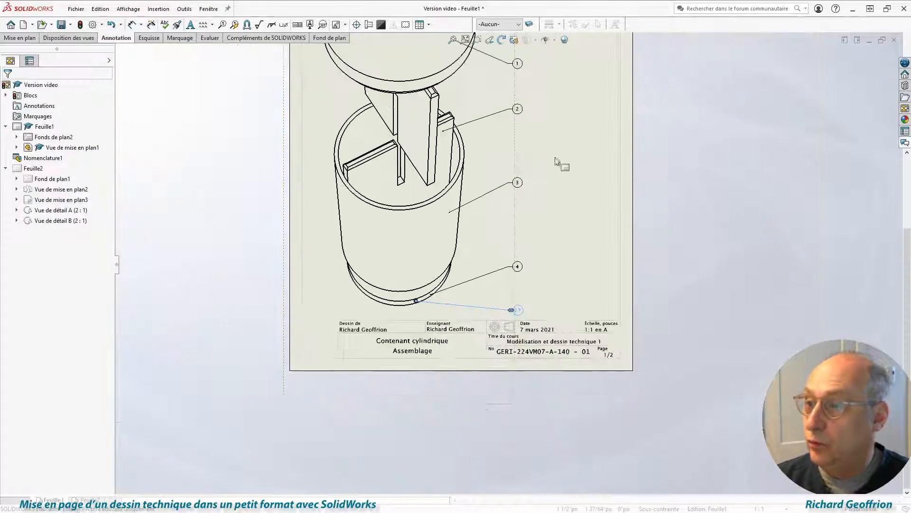
# Step: Delete the balloon with the custom text 27
pyautogui.scroll(-3, 505, 322)
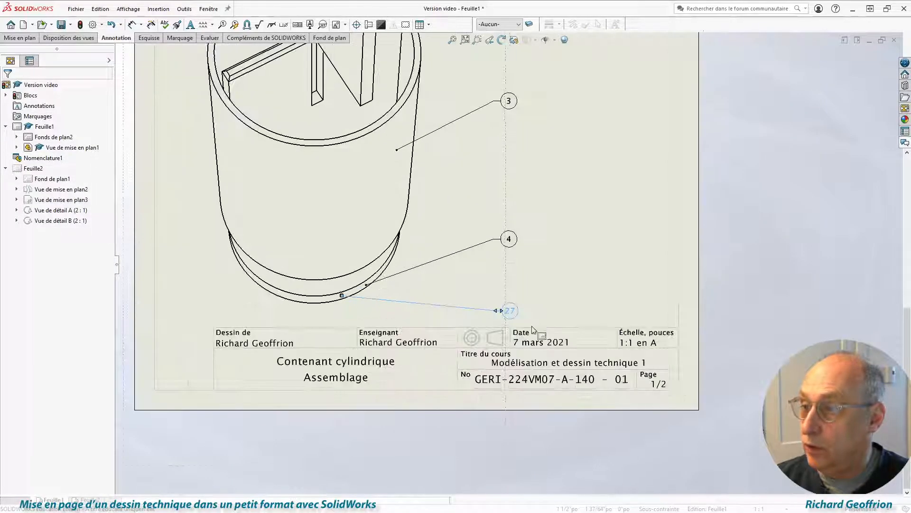
pyautogui.click(505, 300)
pyautogui.press('Delete')
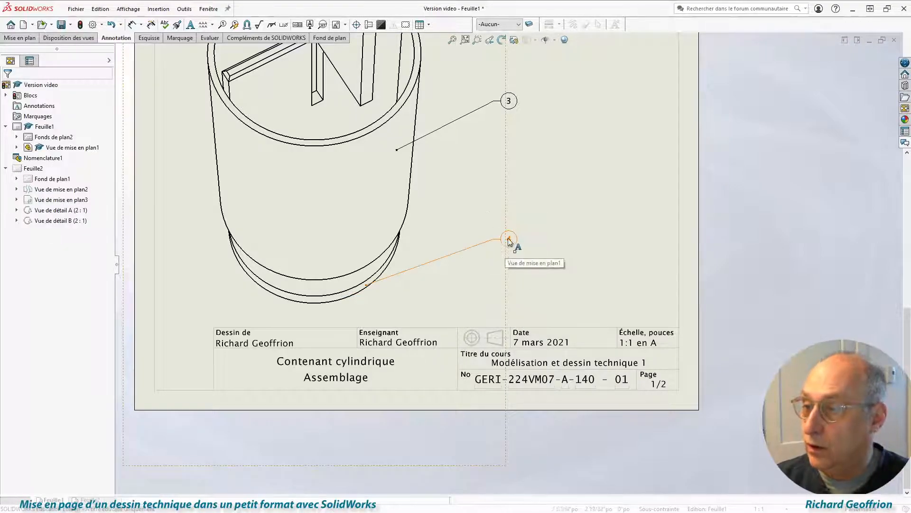
pyautogui.scroll(5, 540, 232)
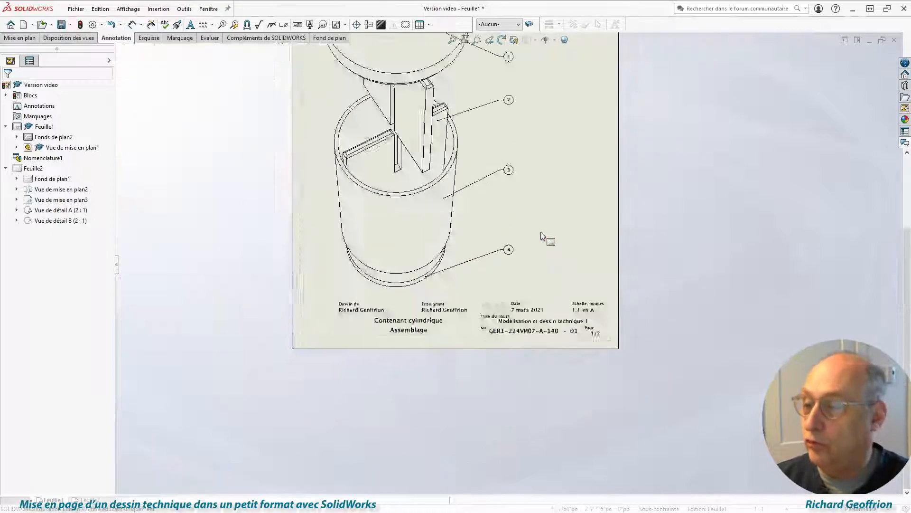
# Step: Move the Couvercle row below the Séparateur row in the parts list on Feuille1
pyautogui.scroll(-3, 527, 190)
pyautogui.scroll(-1, 492, 191)
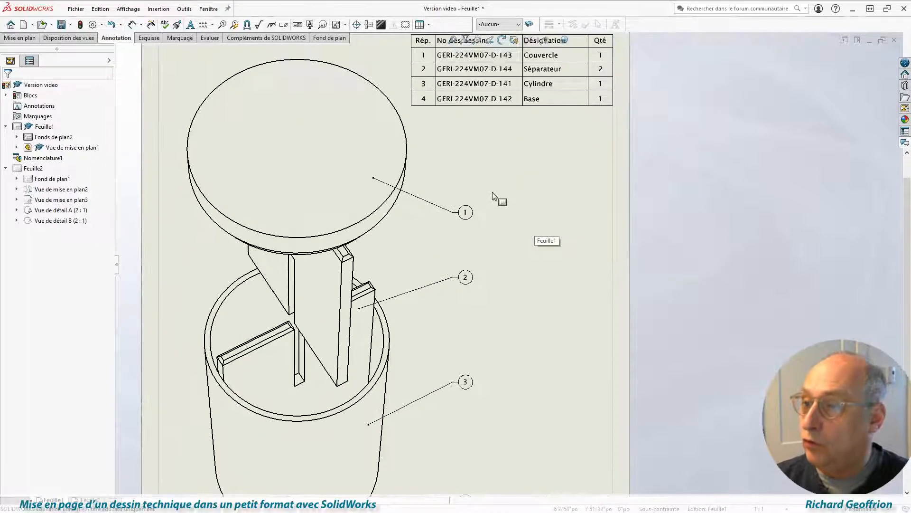
pyautogui.scroll(3, 489, 218)
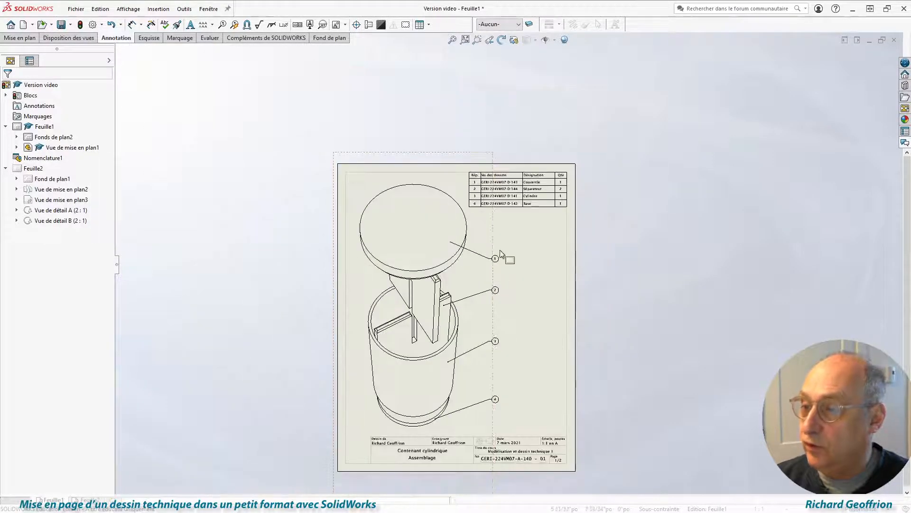
pyautogui.scroll(-3, 512, 334)
pyautogui.scroll(3, 503, 189)
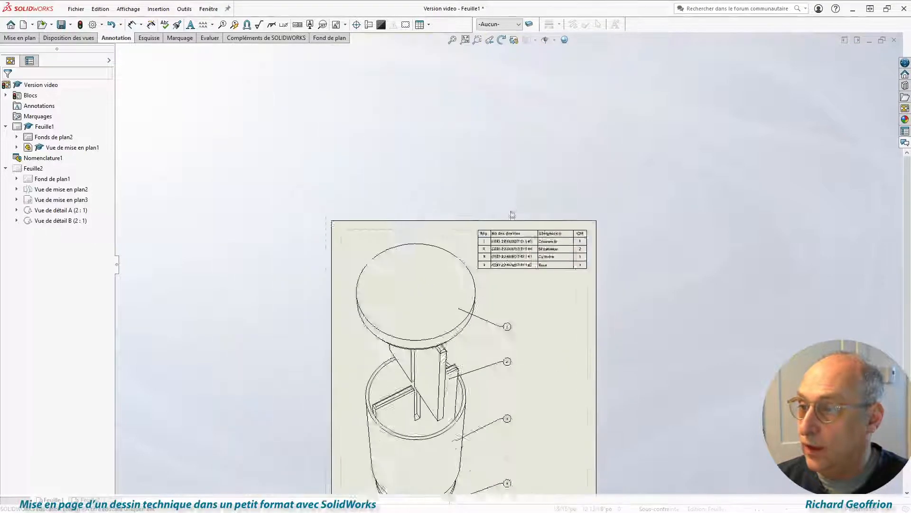
pyautogui.scroll(-4, 527, 266)
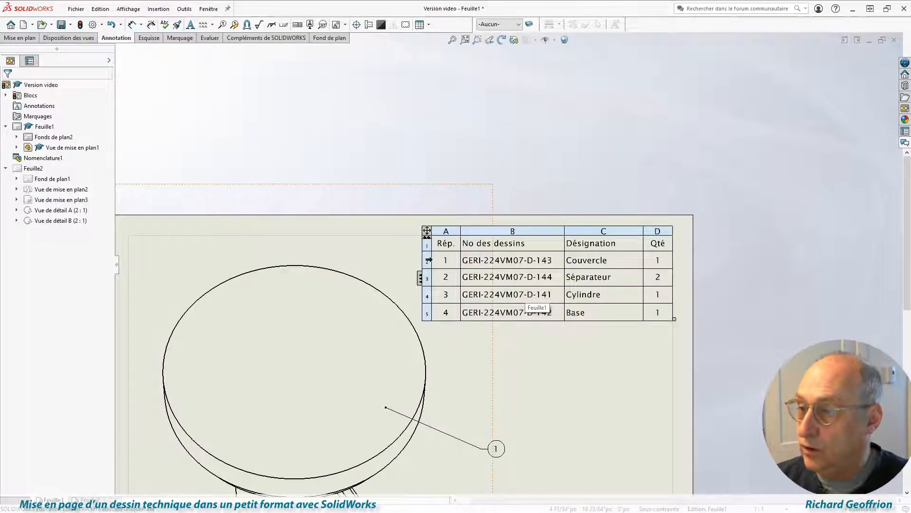
pyautogui.click(457, 262)
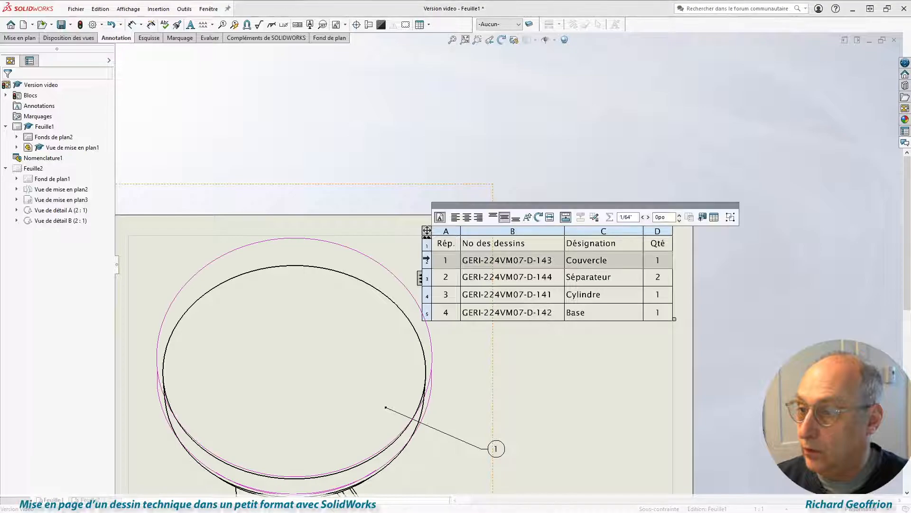
pyautogui.moveTo(426, 269); pyautogui.dragTo(427, 279)
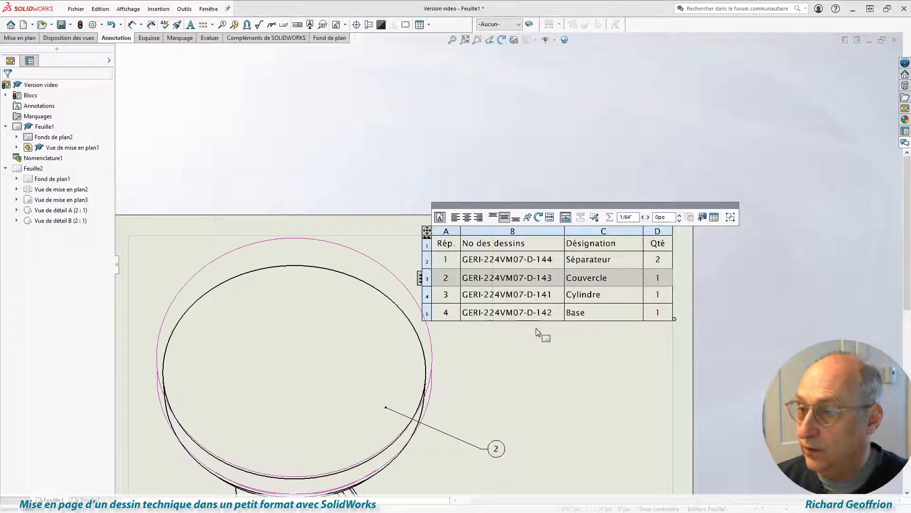
# Step: Check the balloon numbers on the exploded view, and move the Couvercle row back above Séparateur in the parts list
pyautogui.scroll(3, 498, 388)
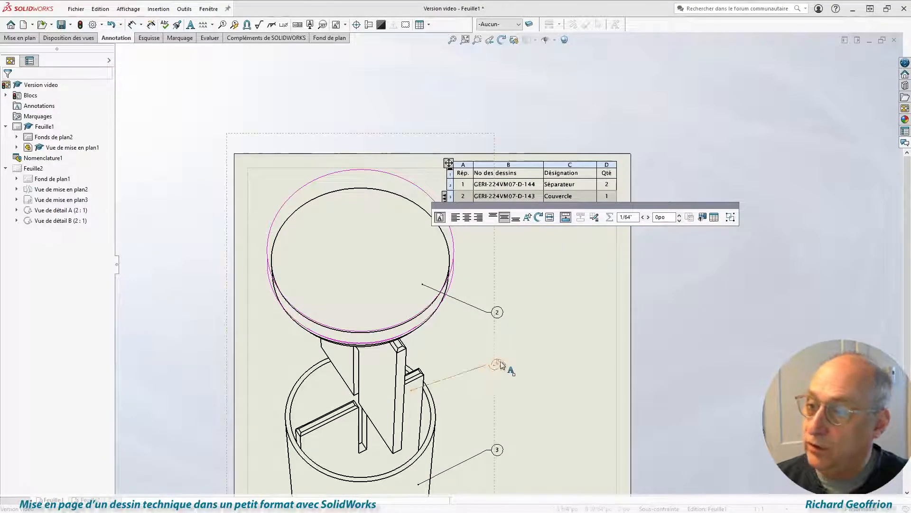
pyautogui.scroll(4, 526, 307)
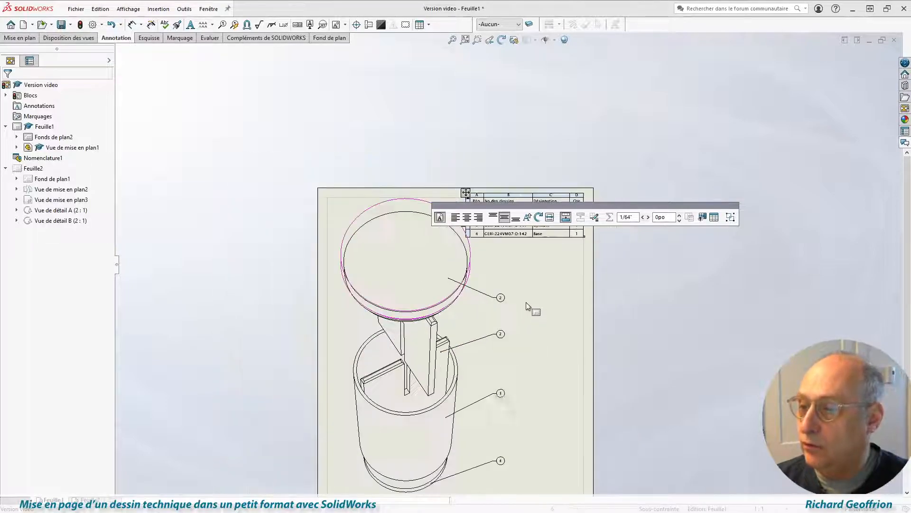
pyautogui.scroll(1, 521, 263)
pyautogui.scroll(-8, 493, 258)
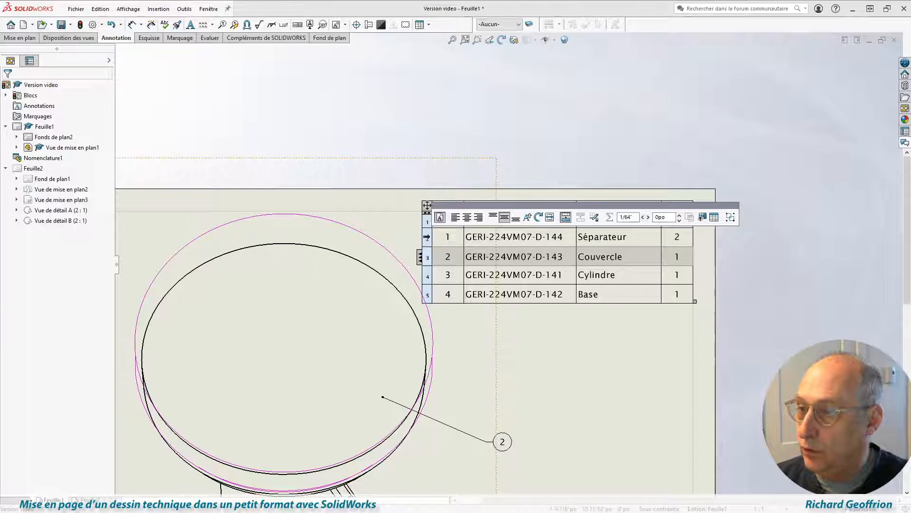
pyautogui.moveTo(420, 256); pyautogui.dragTo(421, 238)
pyautogui.scroll(4, 495, 428)
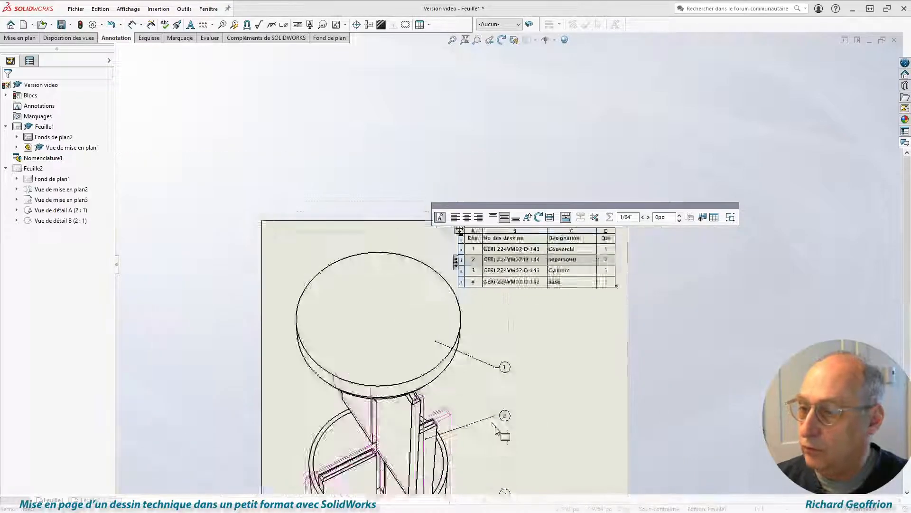
pyautogui.scroll(4, 495, 429)
pyautogui.click(733, 249)
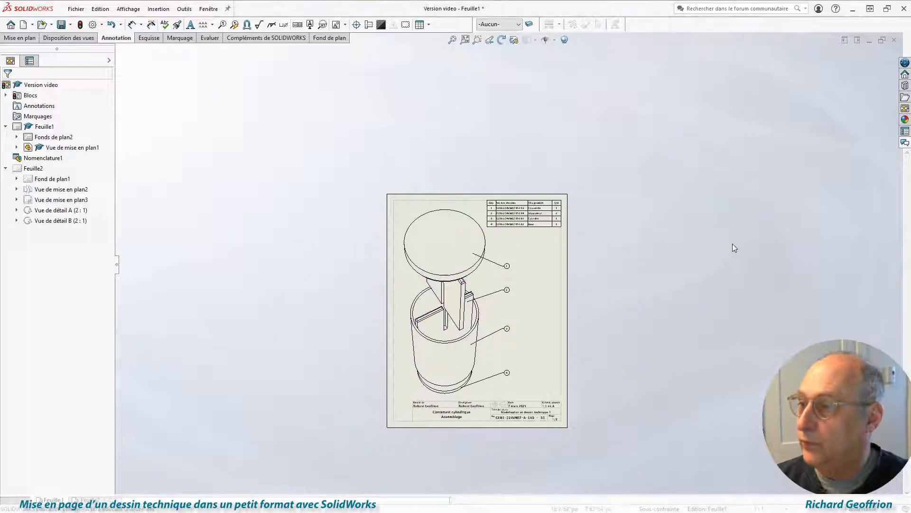
# Step: Switch to Feuille2 and examine its top view, broken front view and two detail views
pyautogui.scroll(-3, 623, 321)
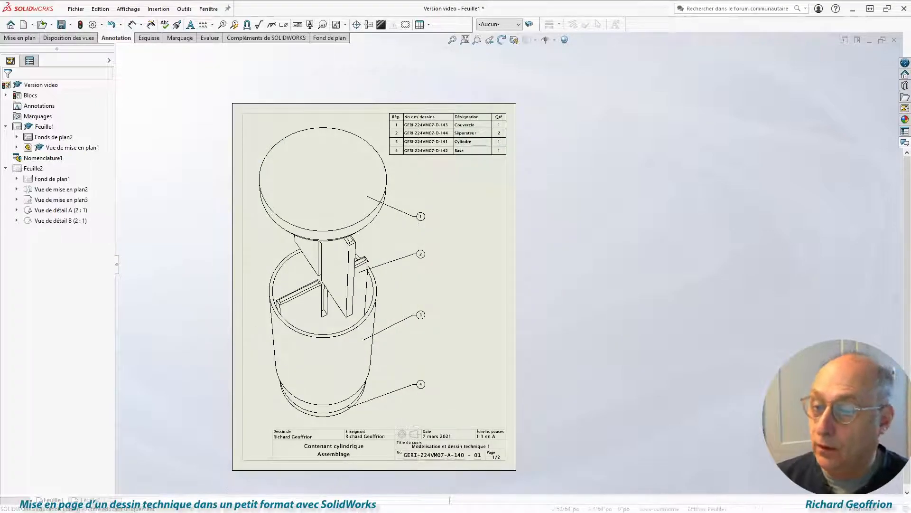
pyautogui.click(88, 500)
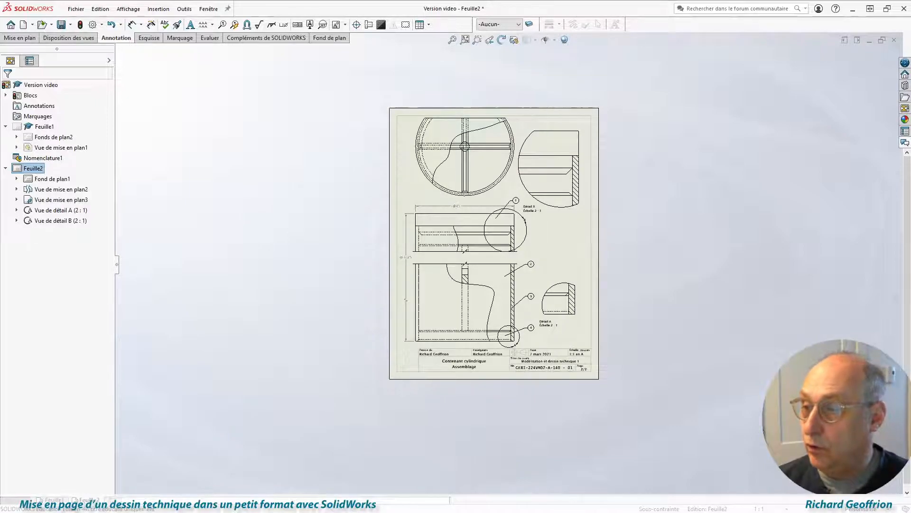
pyautogui.scroll(2, 563, 265)
pyautogui.scroll(-4, 488, 246)
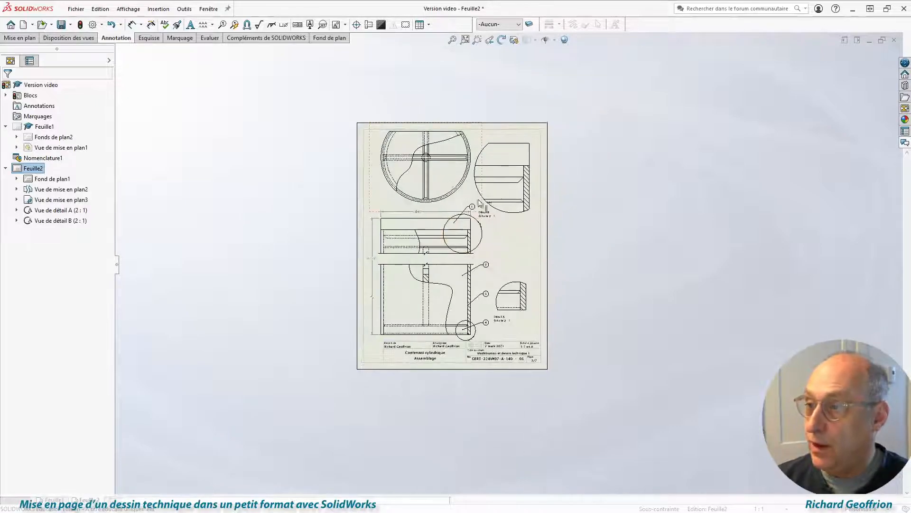
pyautogui.scroll(-1, 488, 247)
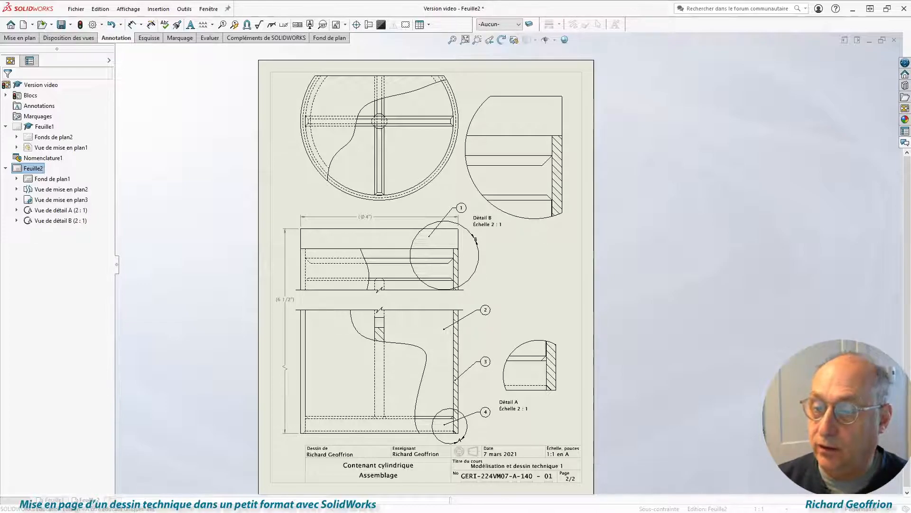
# Step: Add a third sheet to the drawing and set its standard size to A (ANSI) Portrait
pyautogui.click(113, 499)
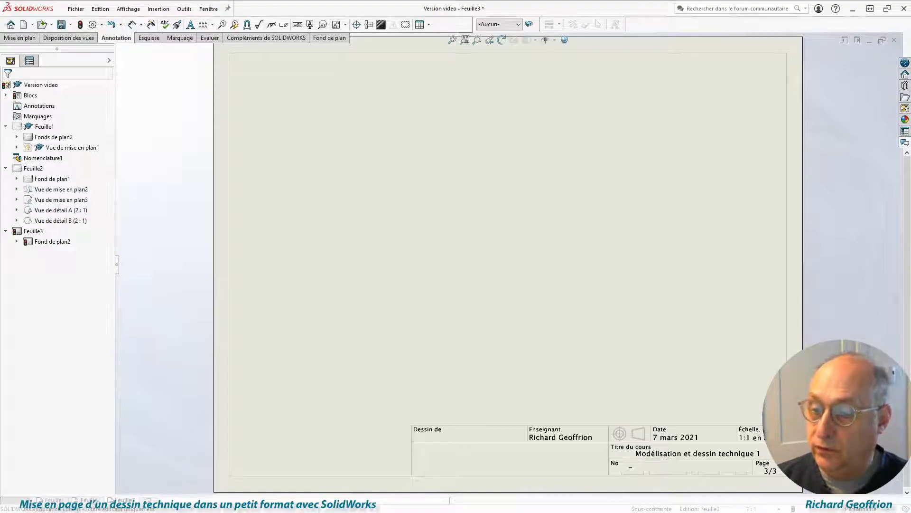
pyautogui.rightClick(124, 499)
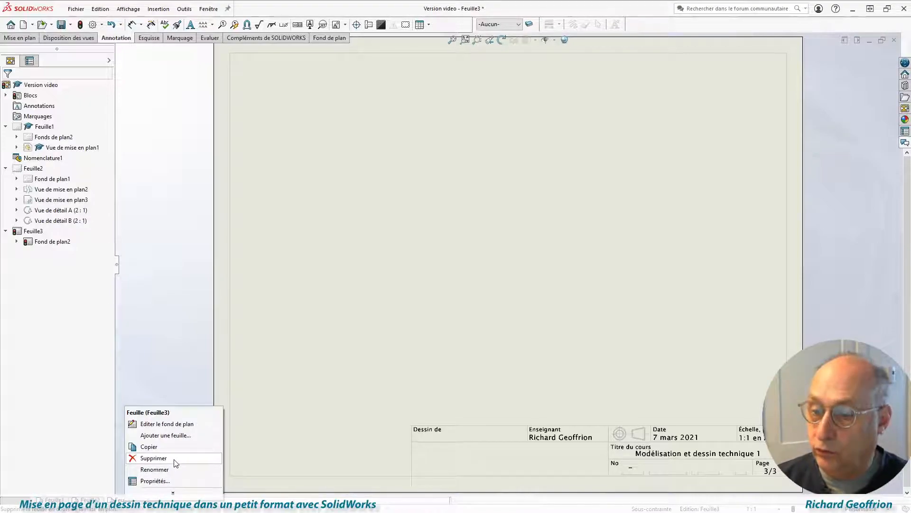
pyautogui.click(154, 481)
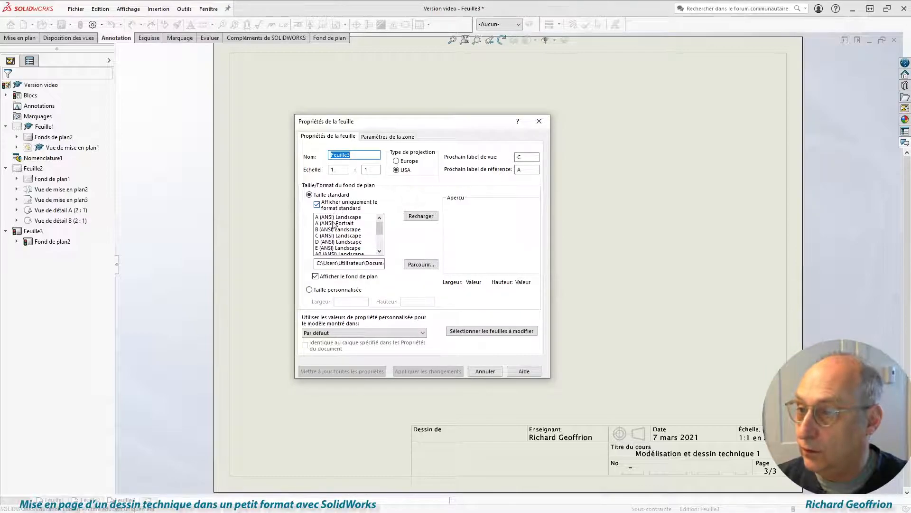
pyautogui.click(343, 224)
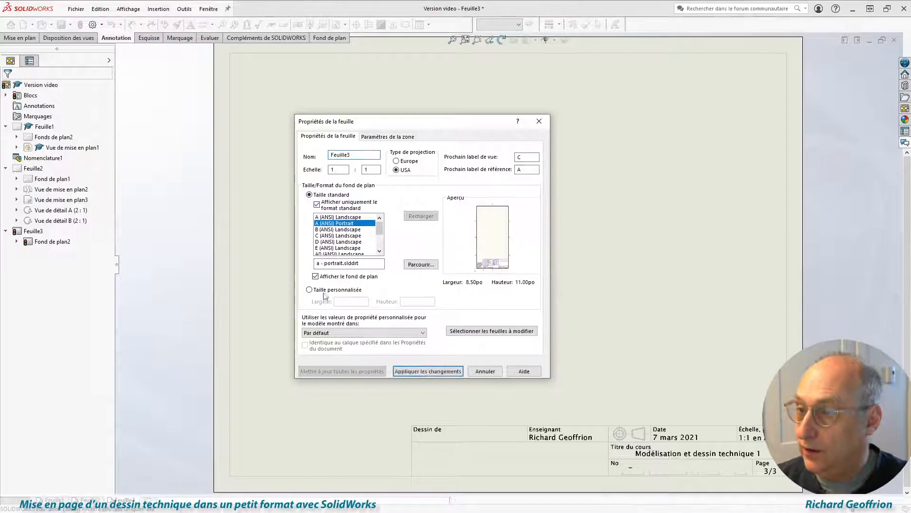
pyautogui.click(417, 372)
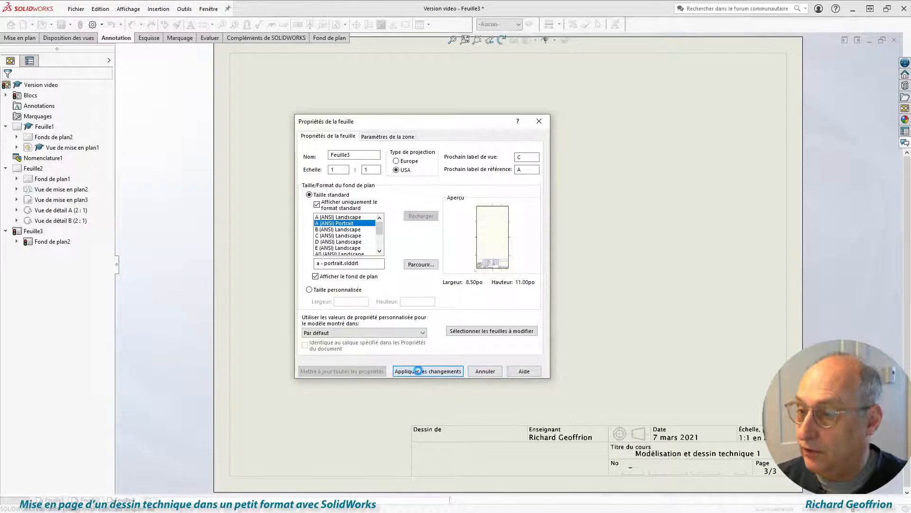
pyautogui.click(512, 264)
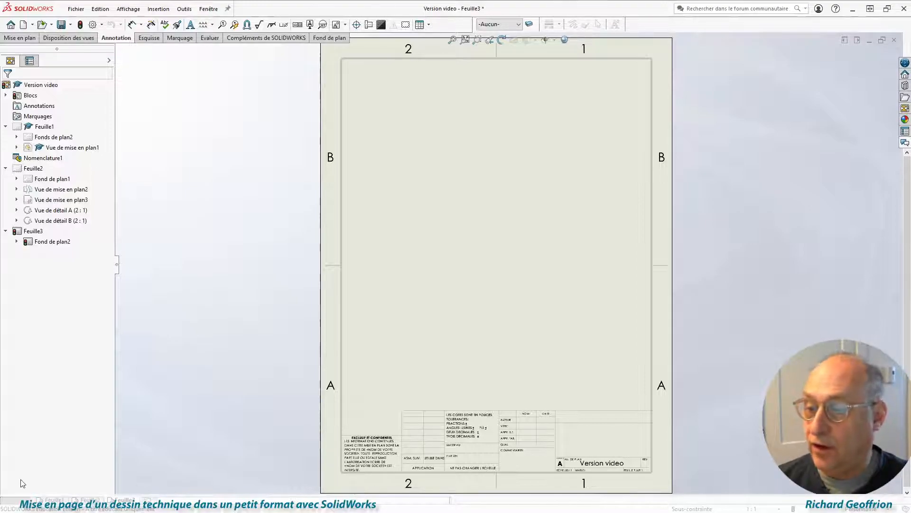
# Step: Return to Feuille2 and inspect its view layout
pyautogui.click(90, 500)
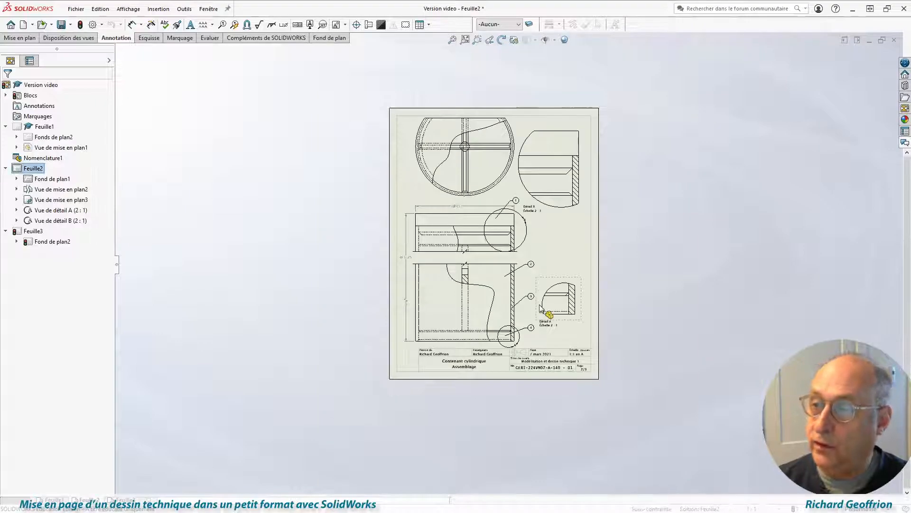
pyautogui.scroll(2, 560, 246)
pyautogui.scroll(-3, 574, 213)
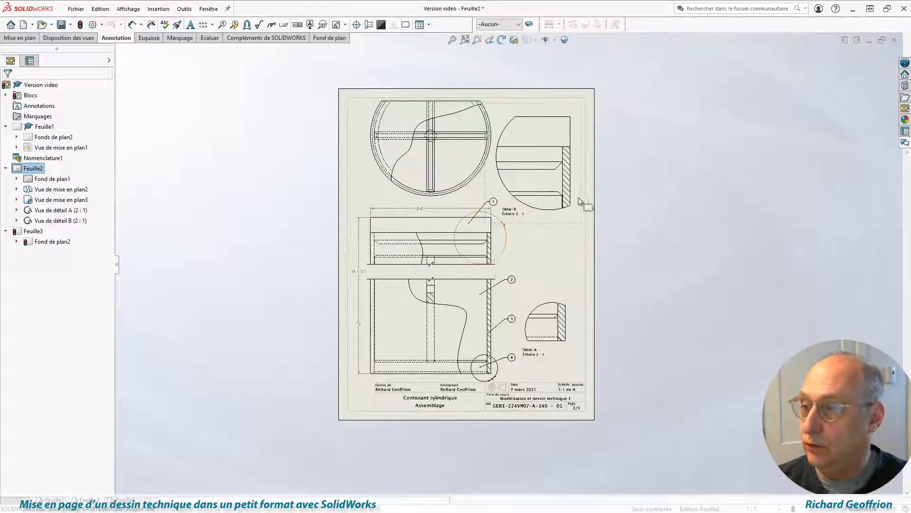
# Step: Save the sheet format of Feuille2 as a reusable sheet format file
pyautogui.scroll(-2, 577, 200)
pyautogui.click(76, 9)
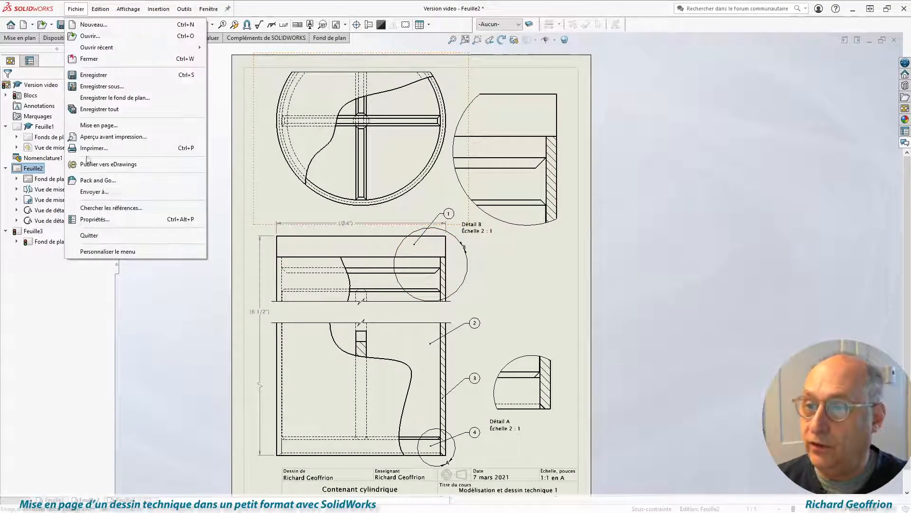
pyautogui.click(103, 98)
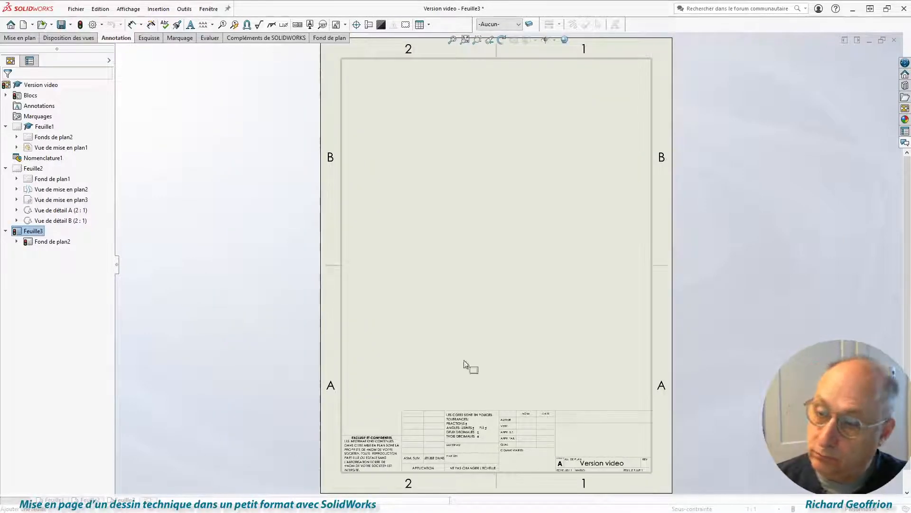
# Step: Replace the sheet format of Feuille3 with the custom one stored under À jeter 3 > Vraiment tempo and apply the change
pyautogui.rightClick(122, 406)
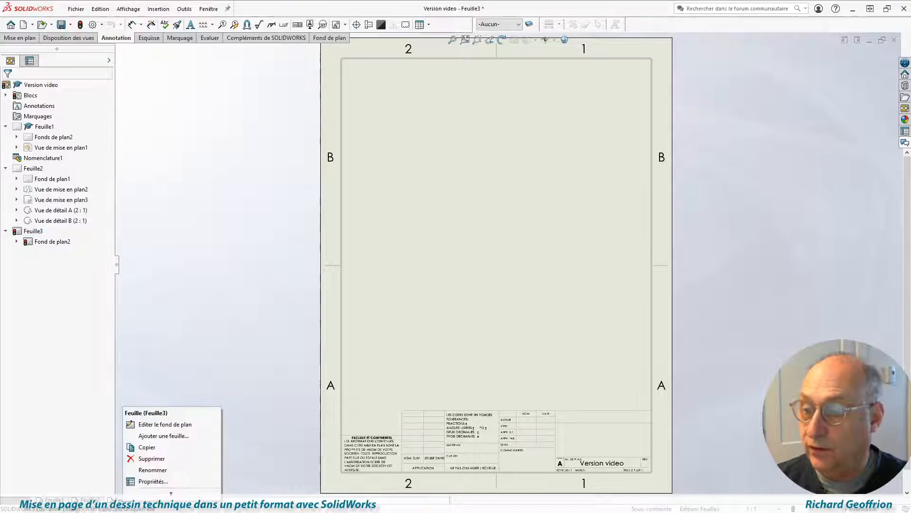
pyautogui.click(152, 480)
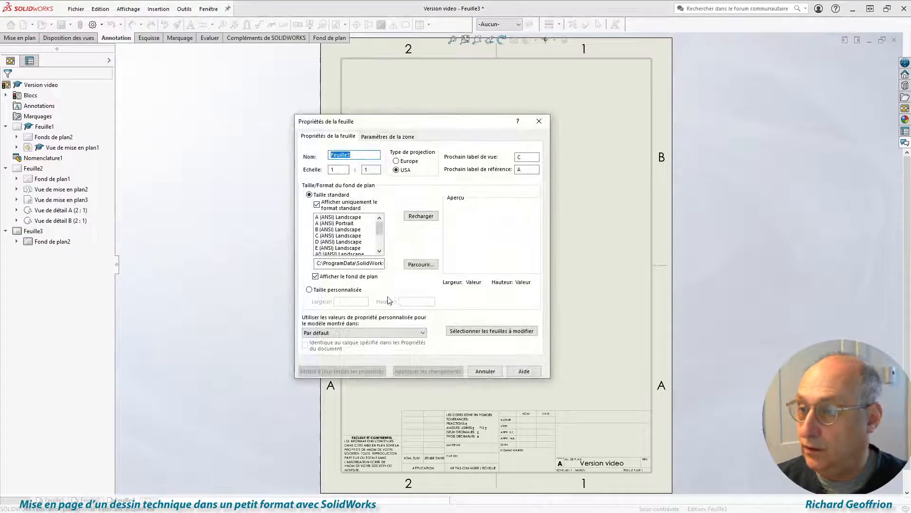
pyautogui.click(421, 264)
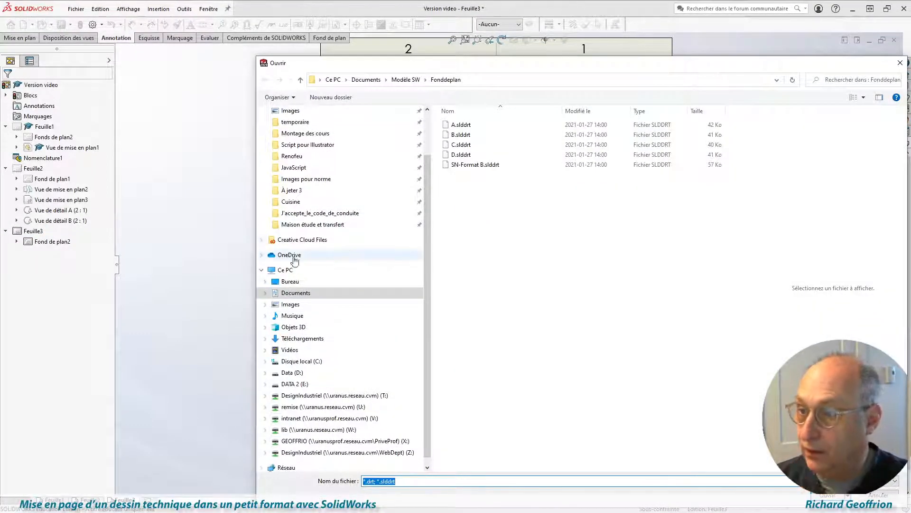
pyautogui.click(313, 193)
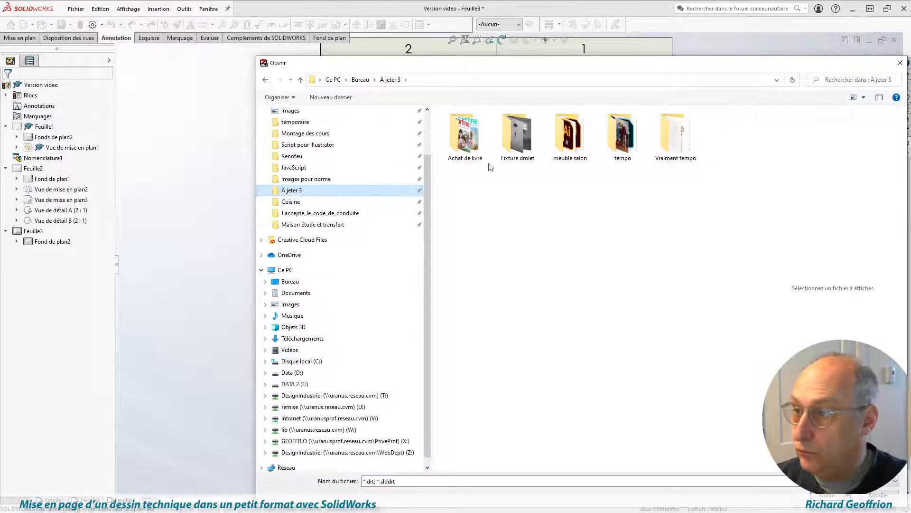
pyautogui.doubleClick(674, 136)
pyautogui.click(476, 126)
pyautogui.doubleClick(476, 129)
pyautogui.click(475, 144)
pyautogui.click(829, 496)
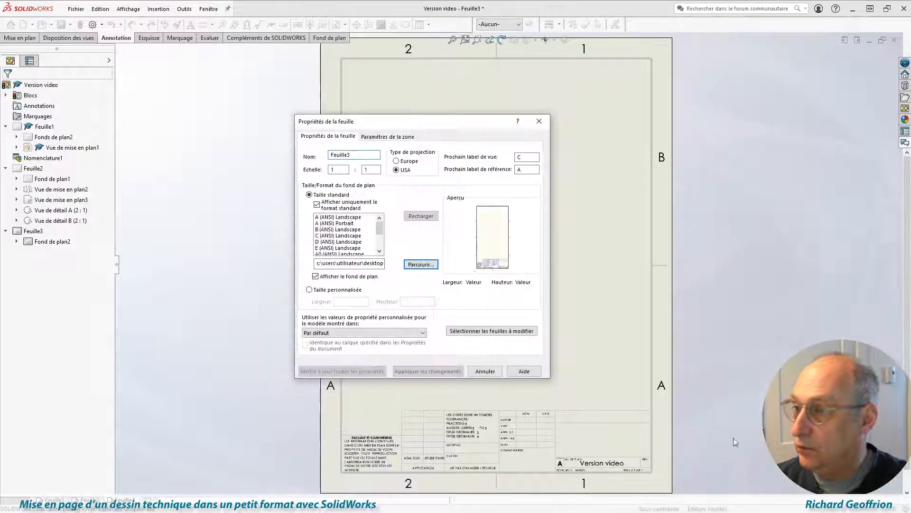
pyautogui.click(432, 372)
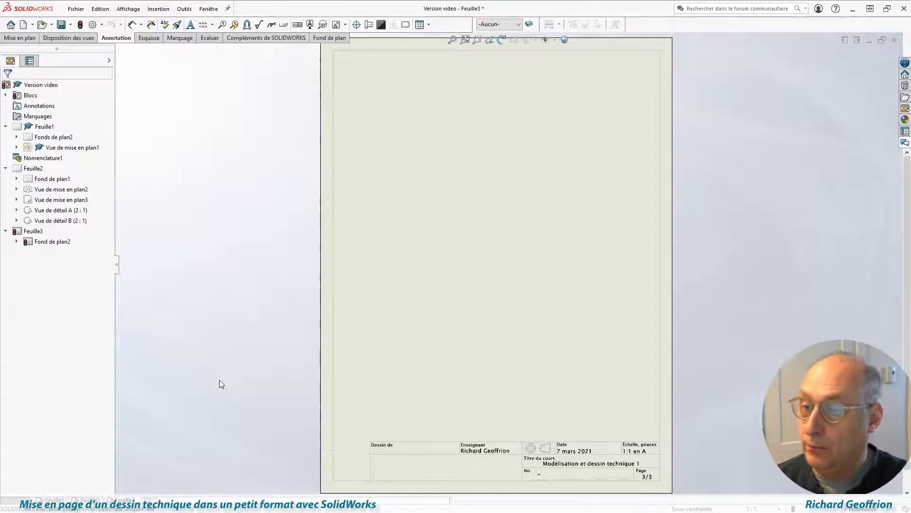
# Step: Set the display style of the top view on Feuille2 to Hidden Lines Removed
pyautogui.click(89, 500)
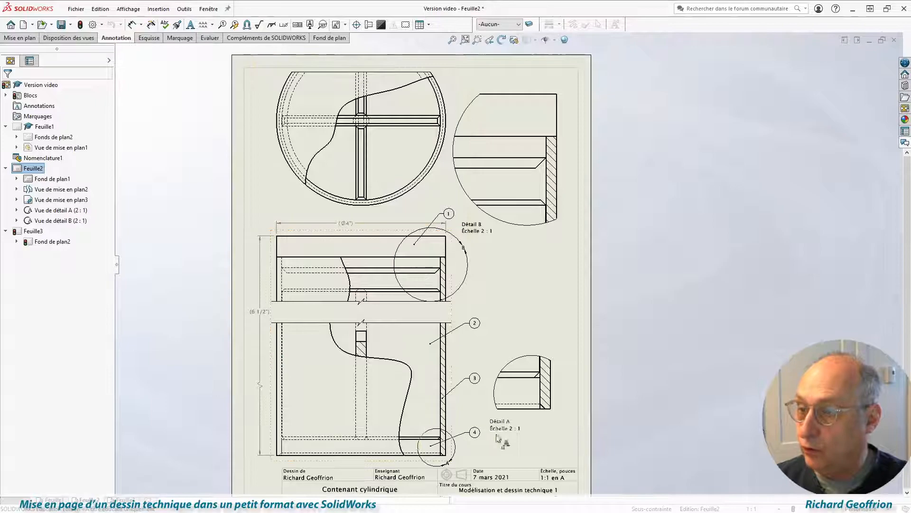
pyautogui.scroll(-4, 468, 187)
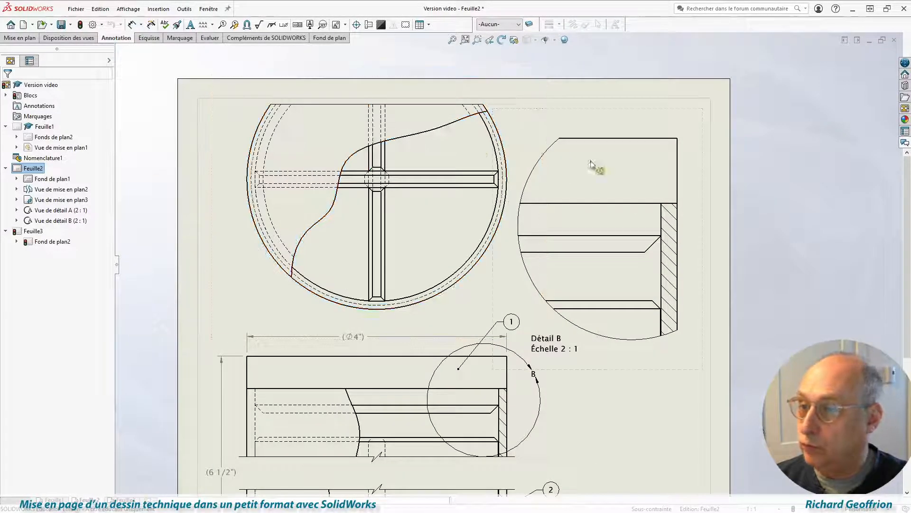
pyautogui.click(212, 252)
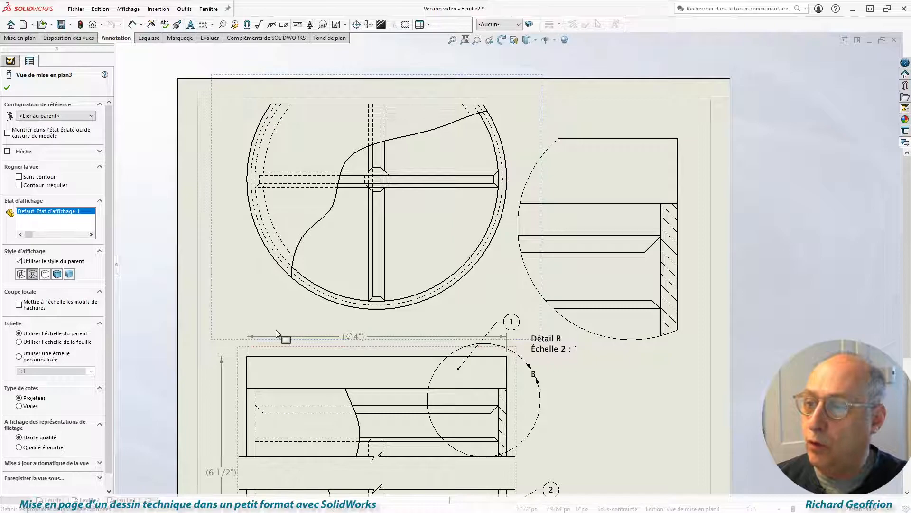
pyautogui.click(45, 274)
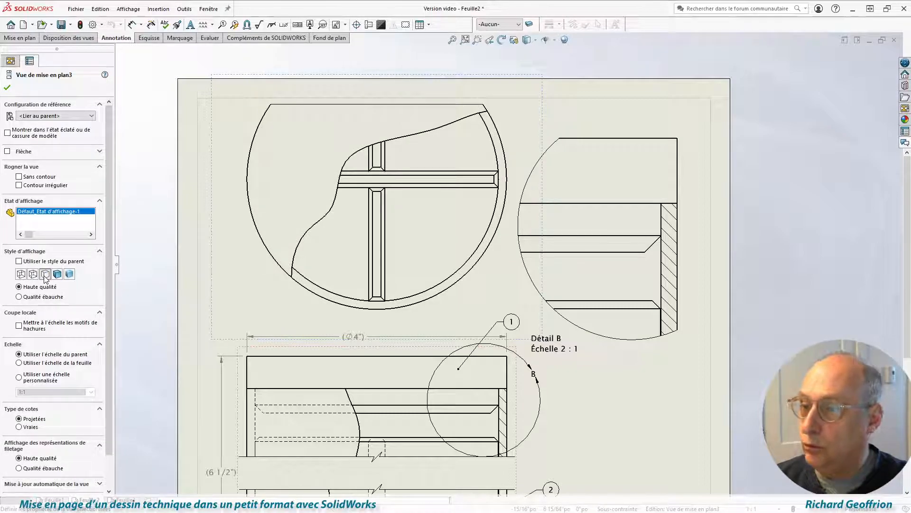
# Step: Try the Hidden Lines Removed style on the broken front view of Feuille2, and restore Hidden Lines Visible
pyautogui.scroll(-3, 608, 441)
pyautogui.scroll(6, 556, 429)
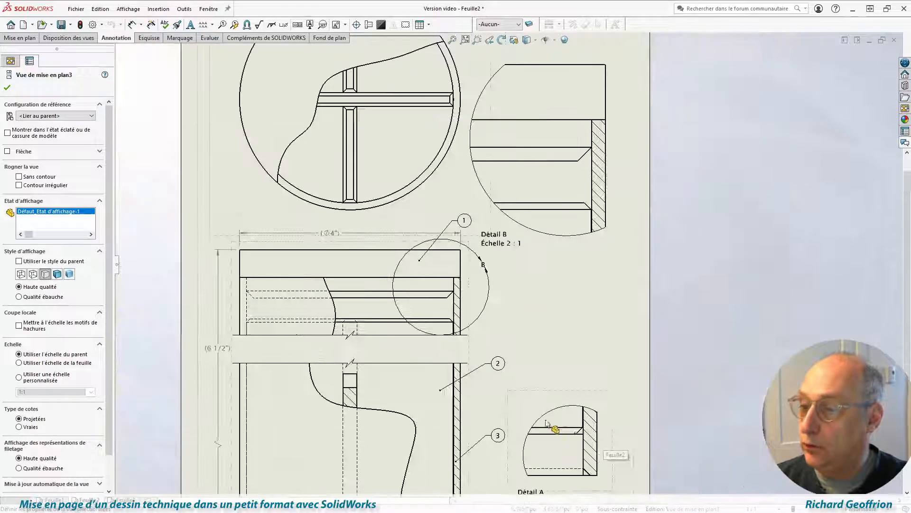
pyautogui.scroll(-2, 514, 391)
pyautogui.scroll(-3, 363, 223)
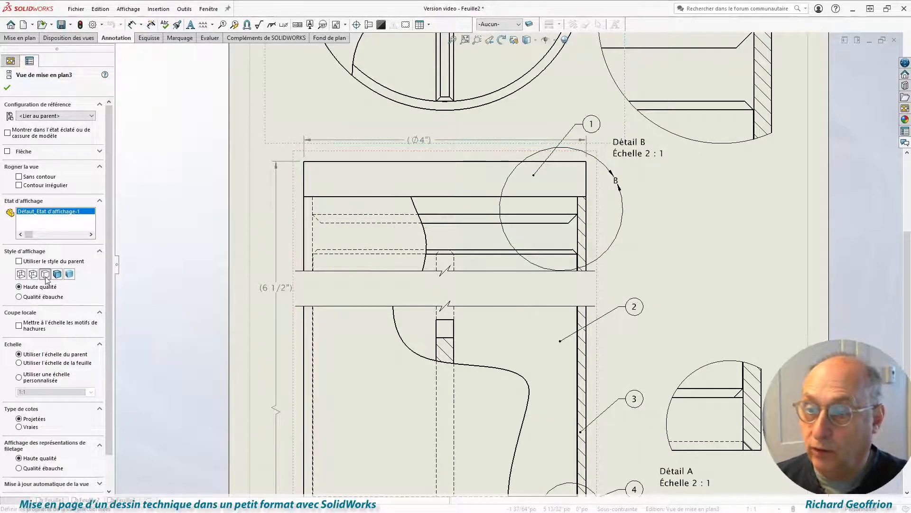
pyautogui.click(302, 203)
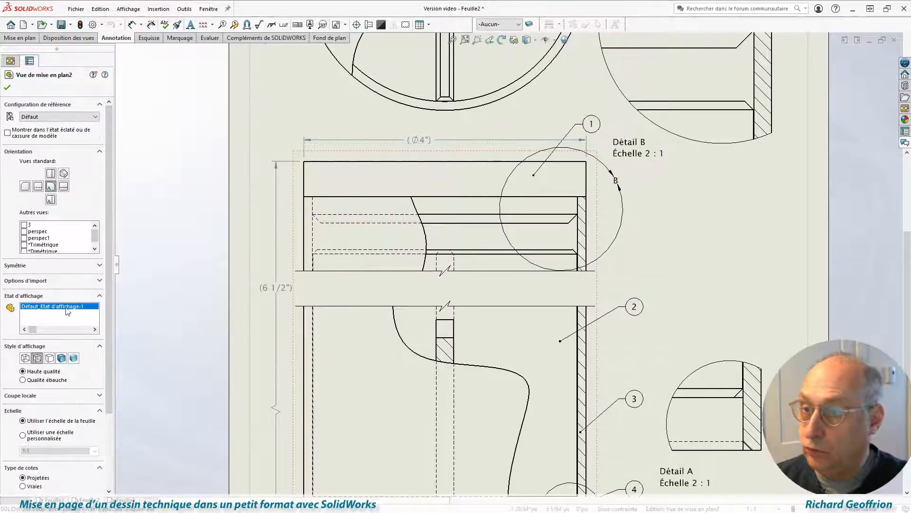
pyautogui.click(51, 359)
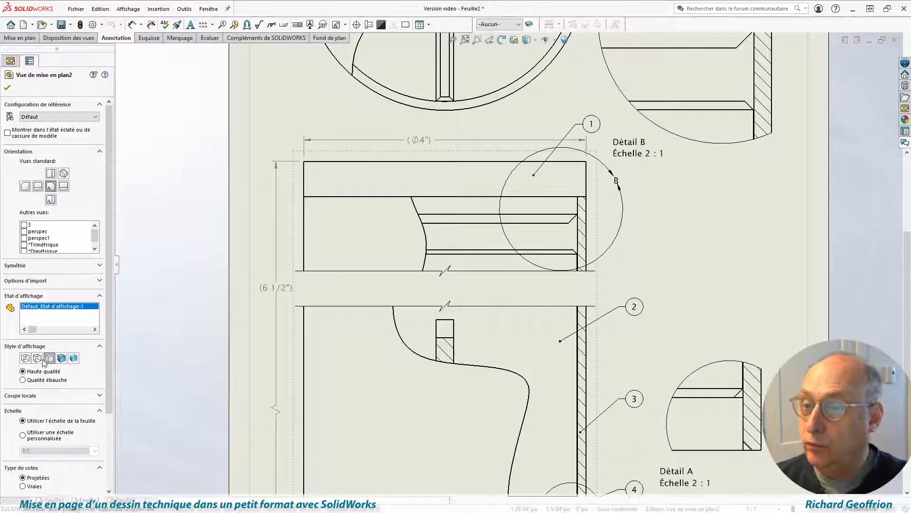
pyautogui.click(38, 358)
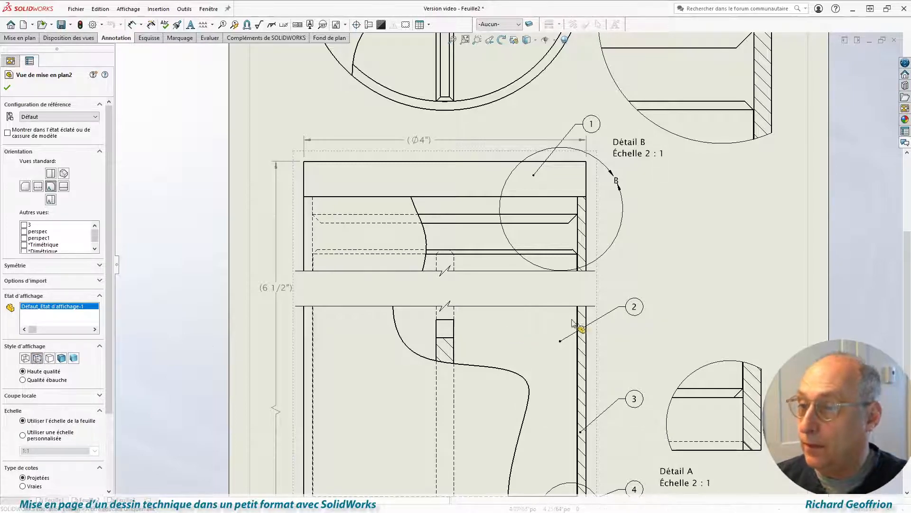
pyautogui.scroll(5, 505, 319)
pyautogui.scroll(-2, 505, 330)
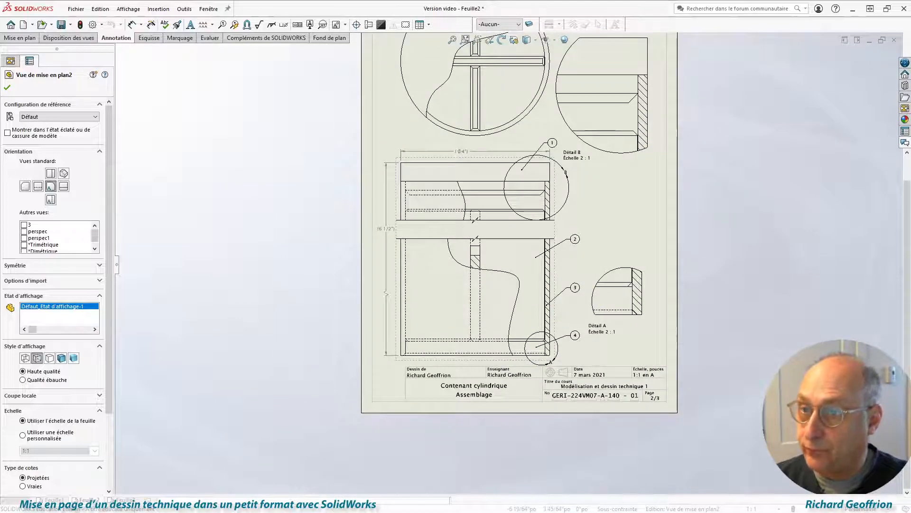
pyautogui.click(7, 87)
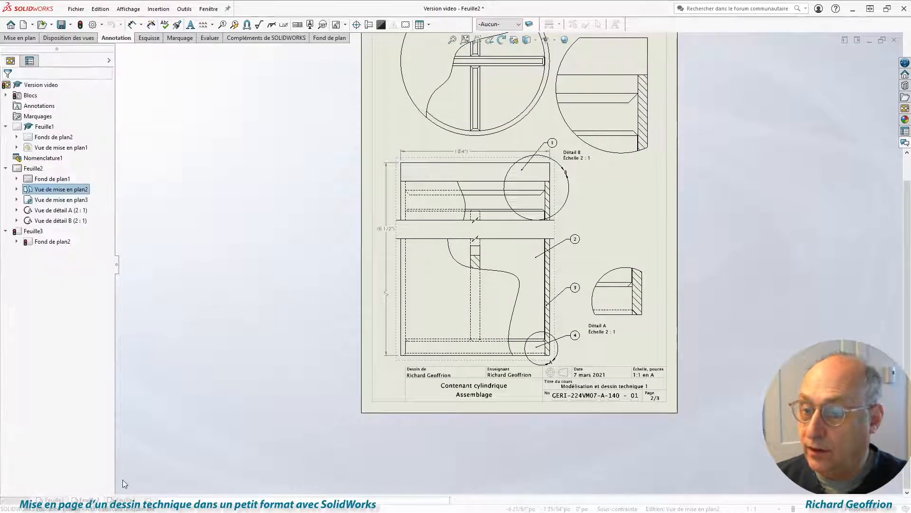
# Step: Start a model view of the assembly GERI-224VM07-A-140 on Feuille3 with its preview turned on
pyautogui.click(125, 500)
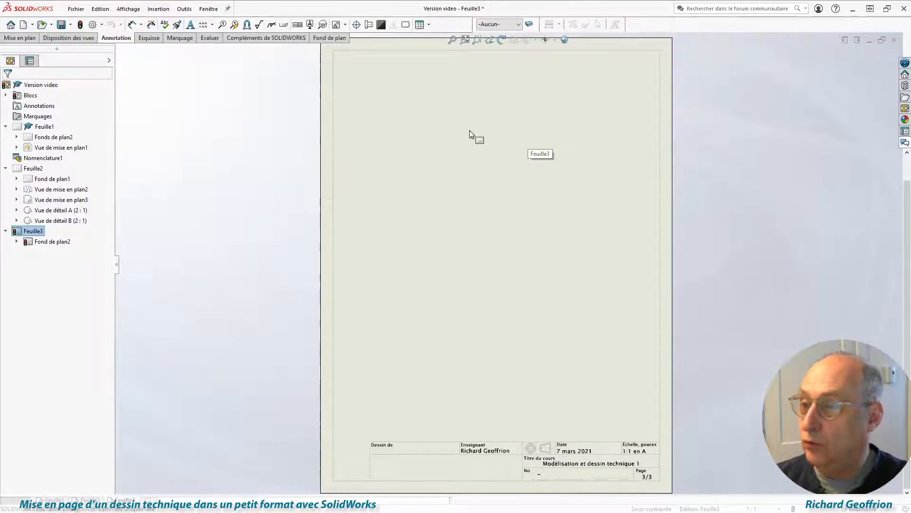
pyautogui.scroll(2, 545, 193)
pyautogui.scroll(-3, 431, 240)
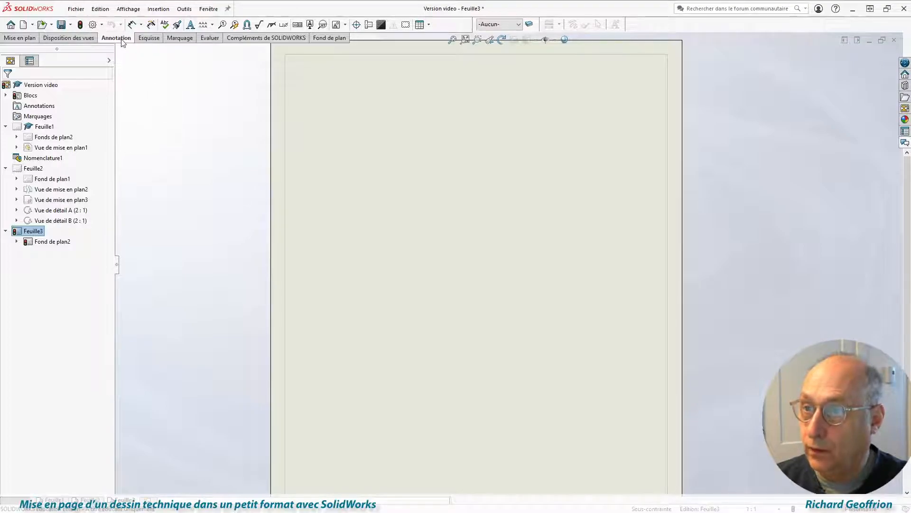
pyautogui.click(75, 38)
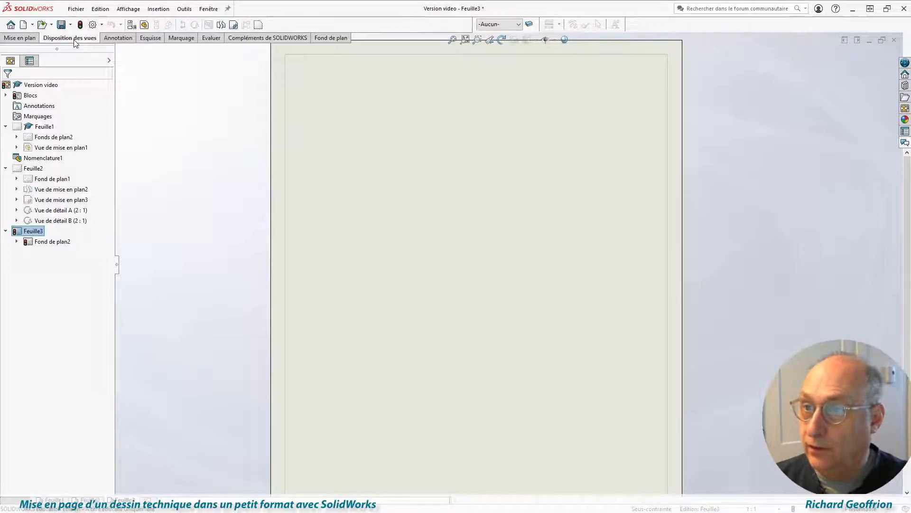
pyautogui.click(143, 25)
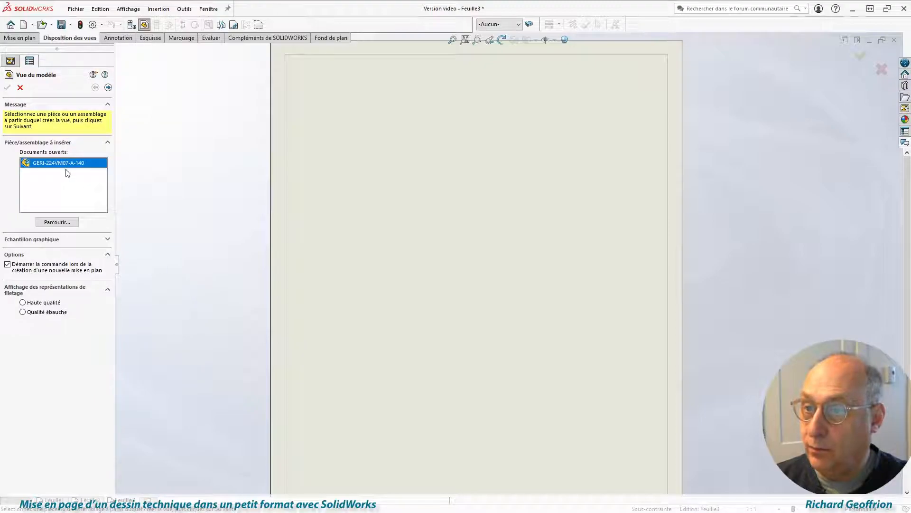
pyautogui.doubleClick(63, 164)
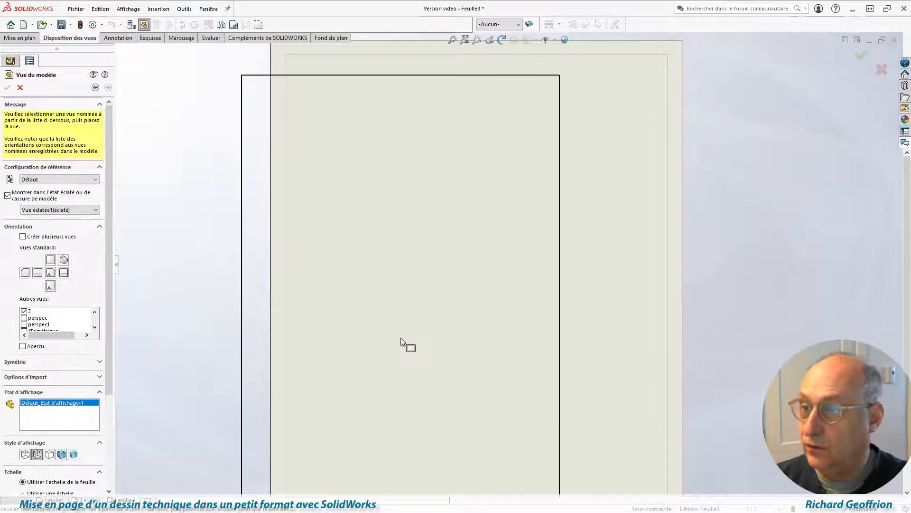
pyautogui.click(23, 346)
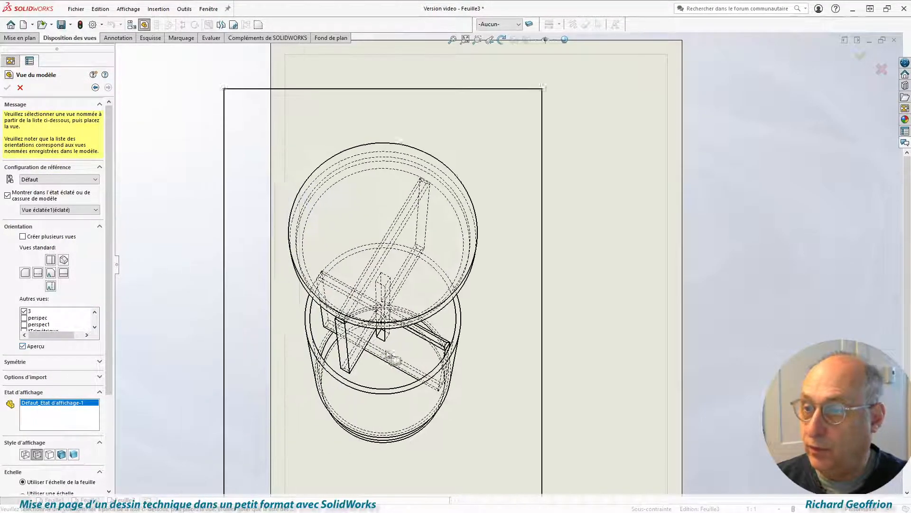
# Step: Place the front view of the assembly in its unexploded state on Feuille3 and project a top view above it
pyautogui.scroll(2, 387, 342)
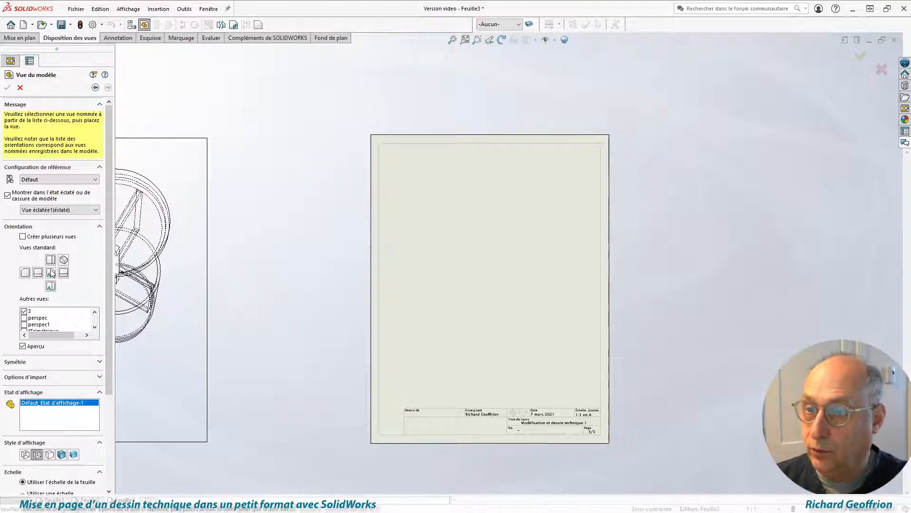
pyautogui.click(7, 195)
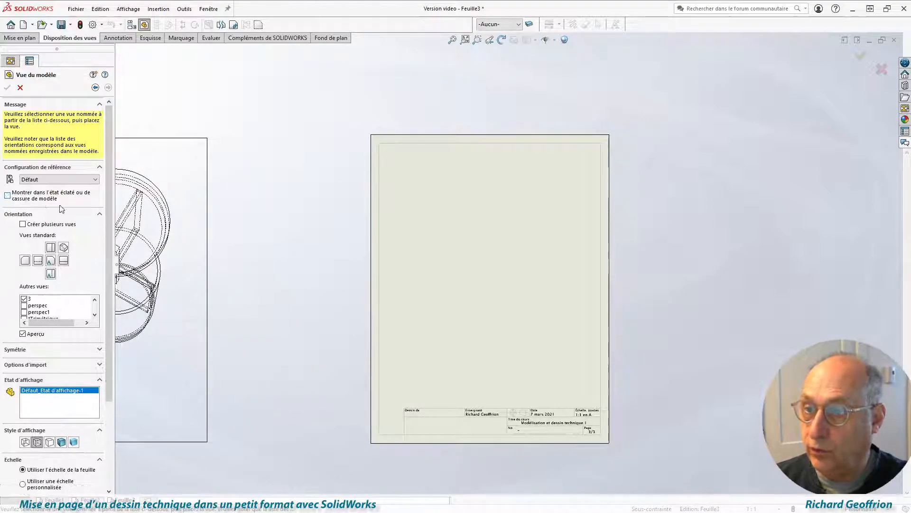
pyautogui.click(50, 247)
pyautogui.click(51, 260)
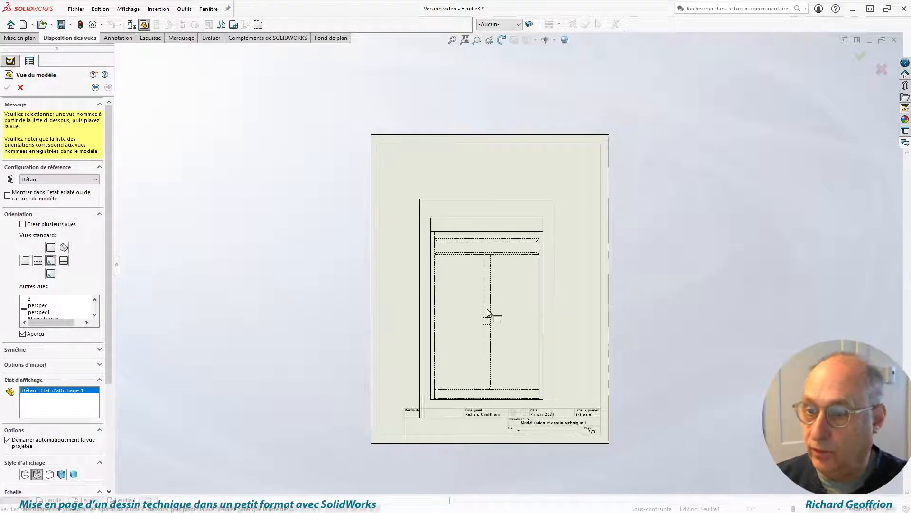
pyautogui.scroll(-3, 472, 306)
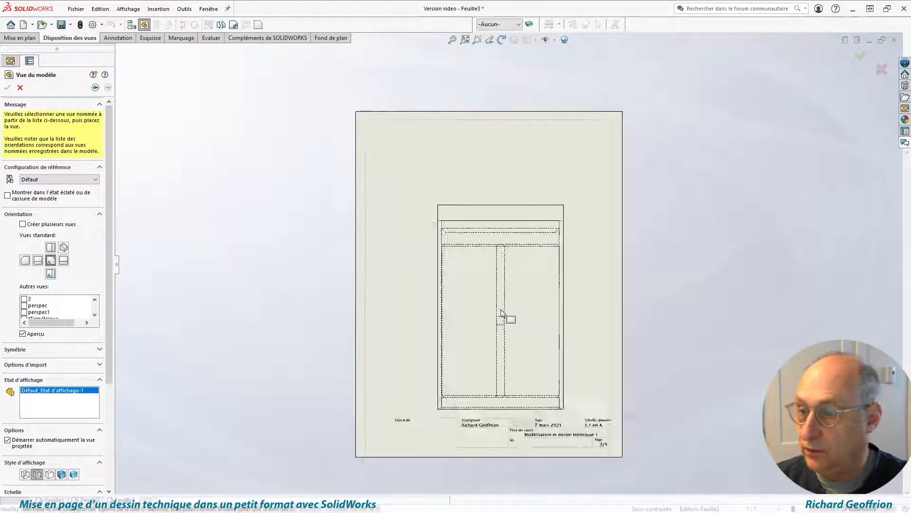
pyautogui.click(50, 247)
pyautogui.click(51, 261)
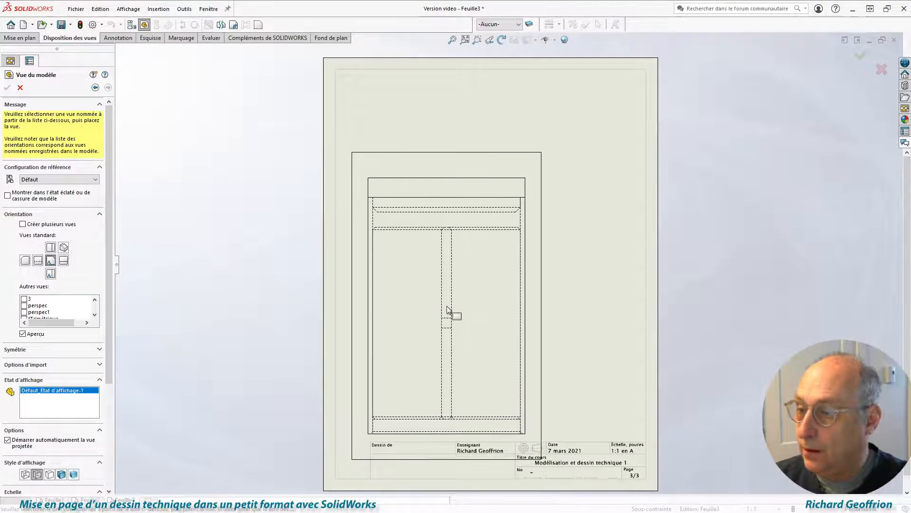
pyautogui.click(441, 308)
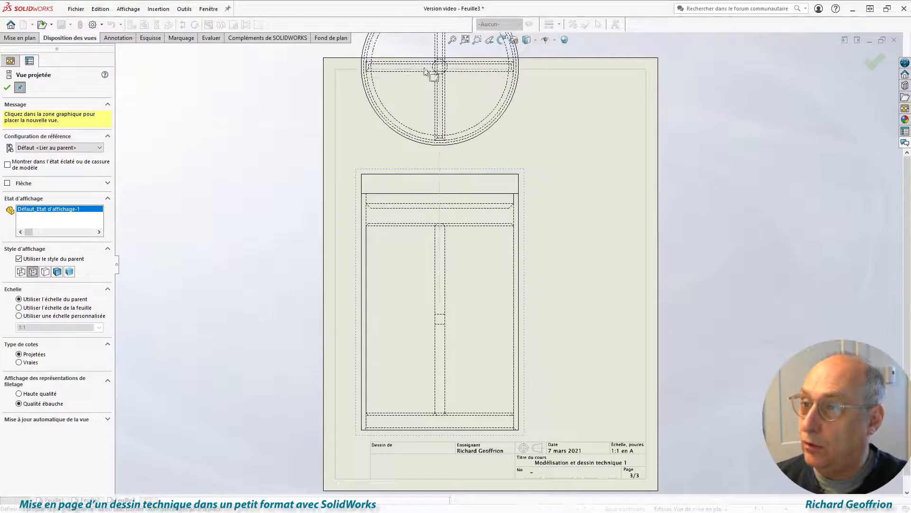
pyautogui.click(432, 67)
pyautogui.click(8, 88)
# Step: Sketch a closed spline around the right-hand portion of the front view on Feuille3 as the broken-out section boundary
pyautogui.scroll(3, 545, 268)
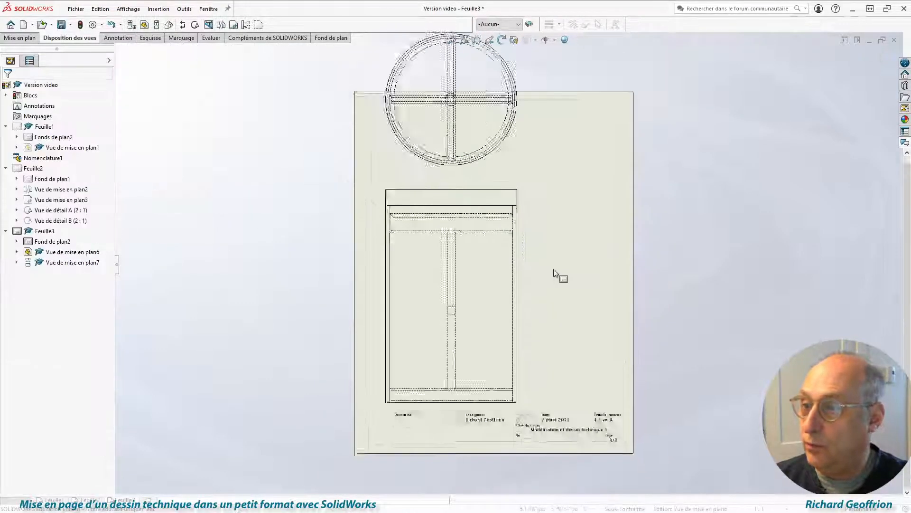
pyautogui.scroll(-2, 548, 268)
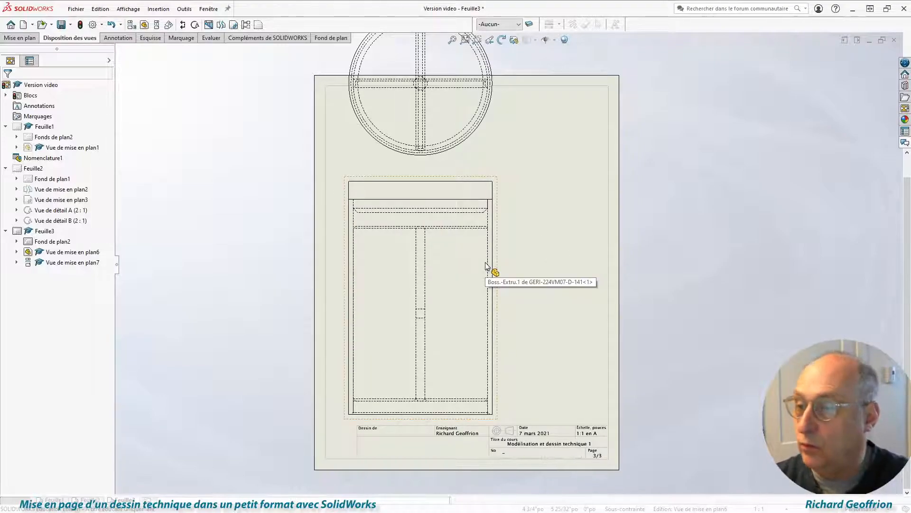
pyautogui.scroll(-1, 464, 284)
pyautogui.scroll(2, 553, 255)
pyautogui.scroll(-2, 535, 267)
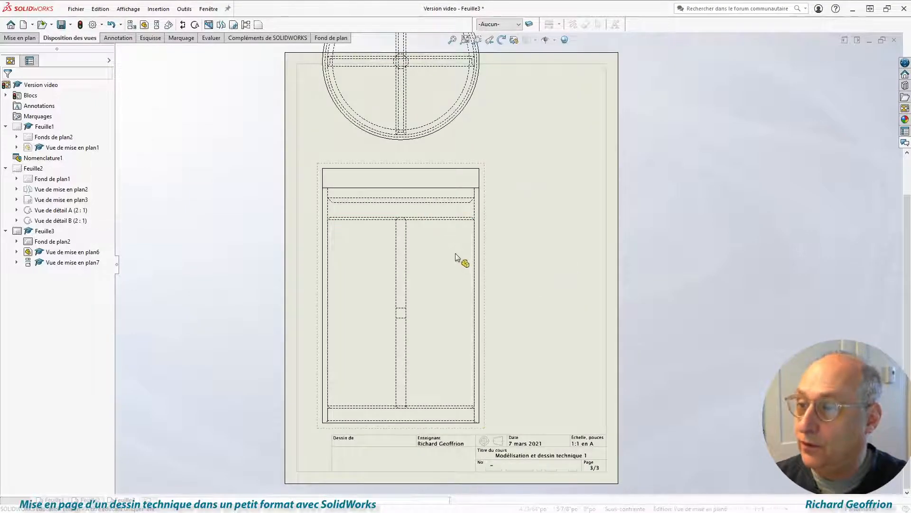
pyautogui.click(465, 245)
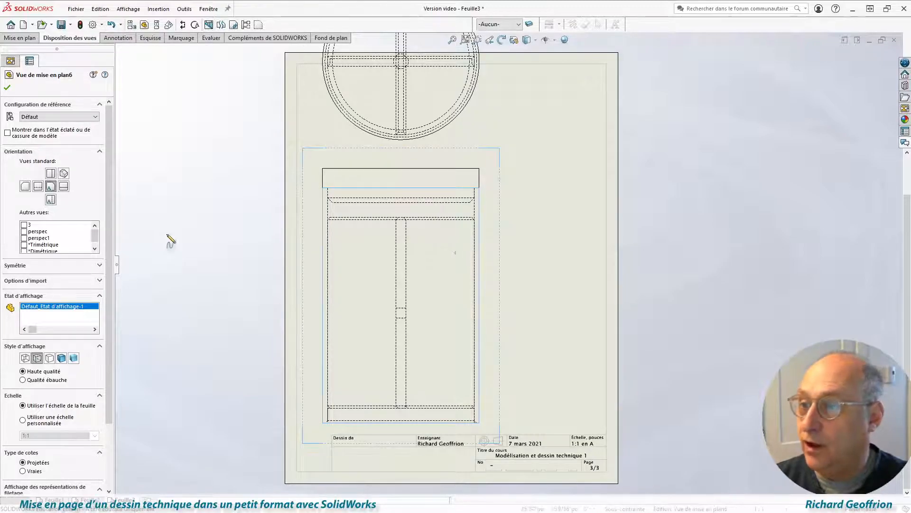
pyautogui.scroll(-2, 480, 209)
pyautogui.click(476, 159)
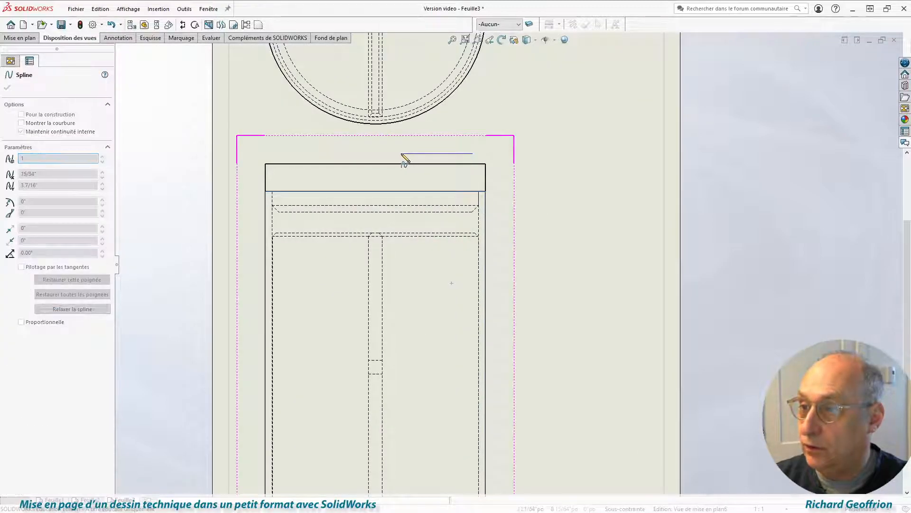
pyautogui.click(347, 360)
pyautogui.press('z')
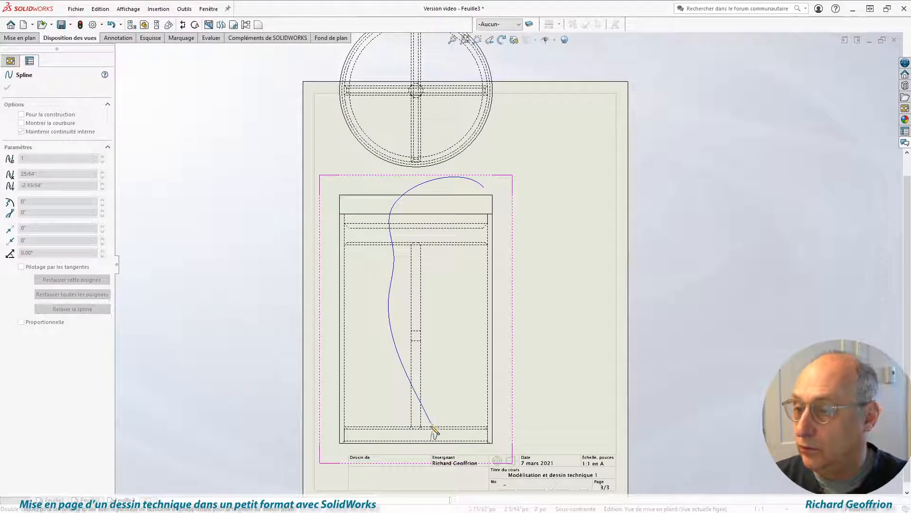
pyautogui.click(453, 426)
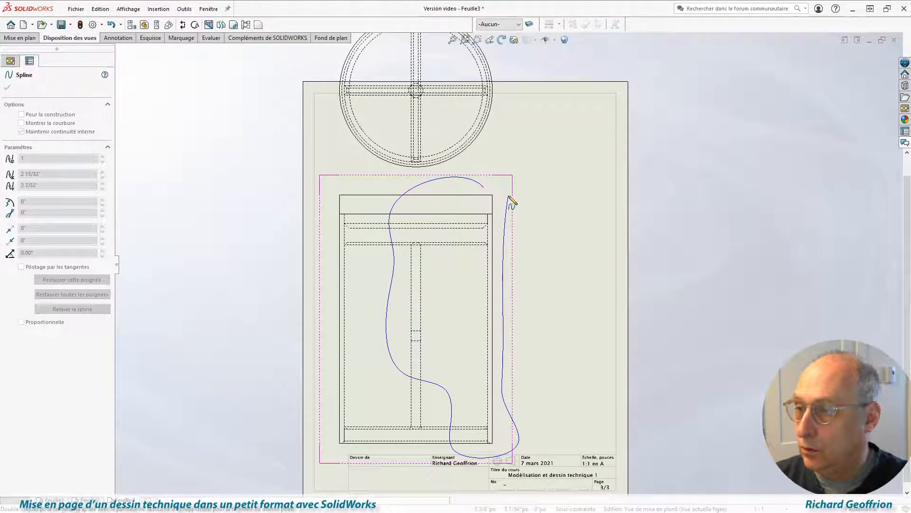
pyautogui.click(483, 188)
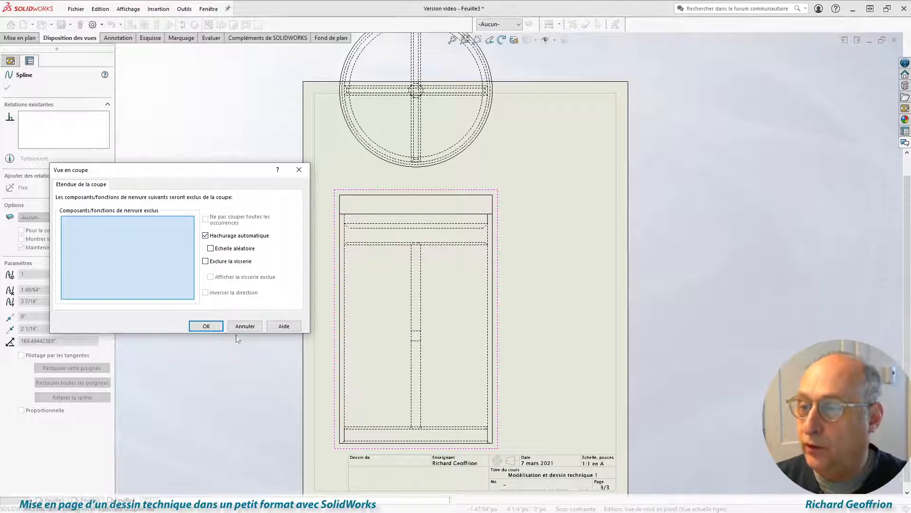
# Step: Create the broken-out section without excluded components, using the top view's outer circular edge as depth reference with the preview on
pyautogui.click(211, 327)
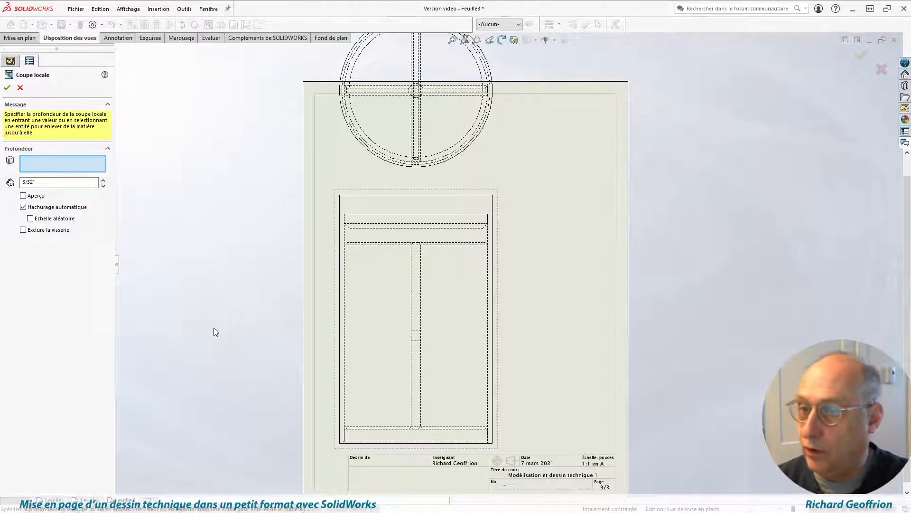
pyautogui.scroll(-1, 508, 141)
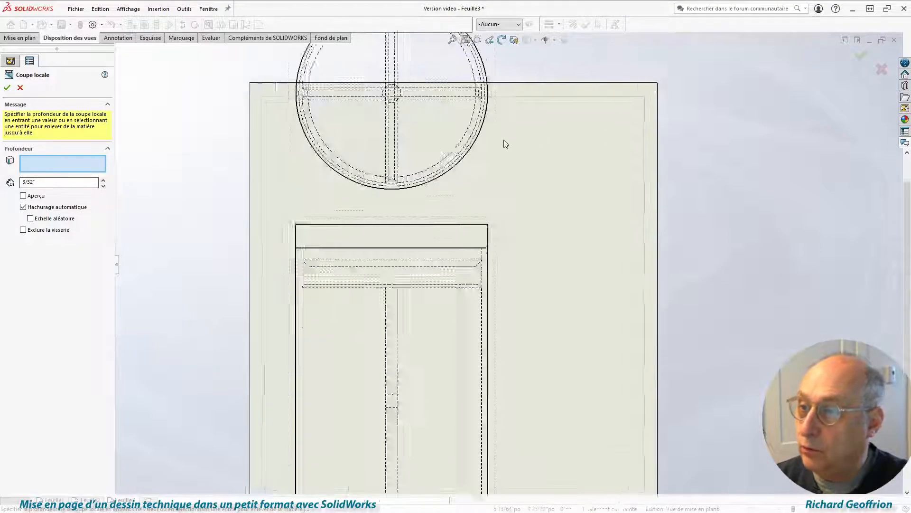
pyautogui.click(447, 184)
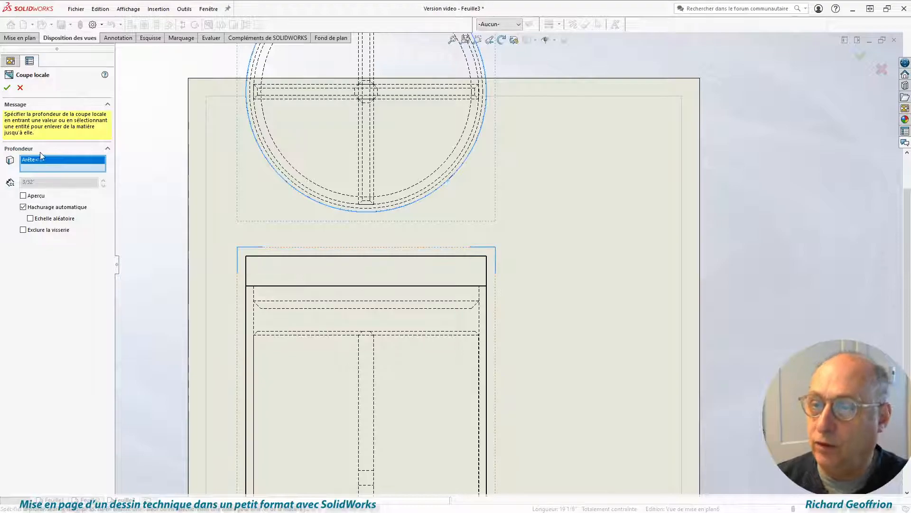
pyautogui.click(23, 196)
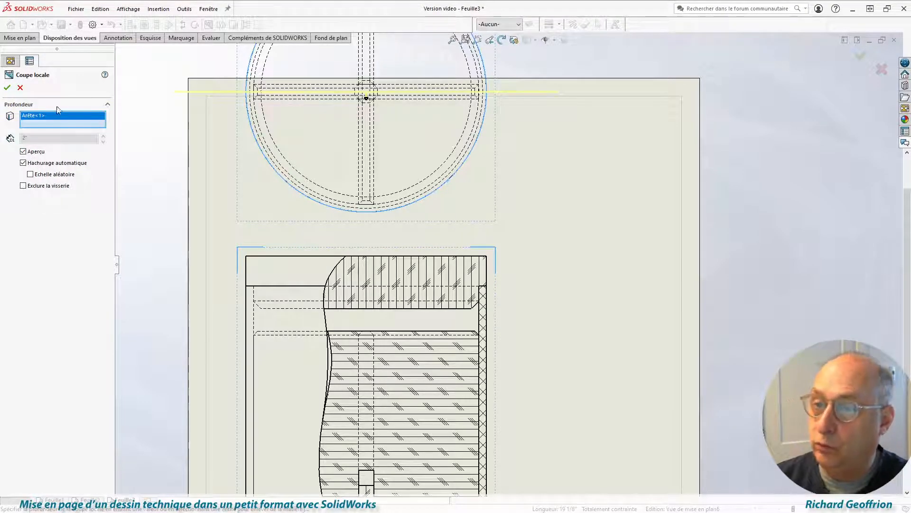
pyautogui.click(7, 88)
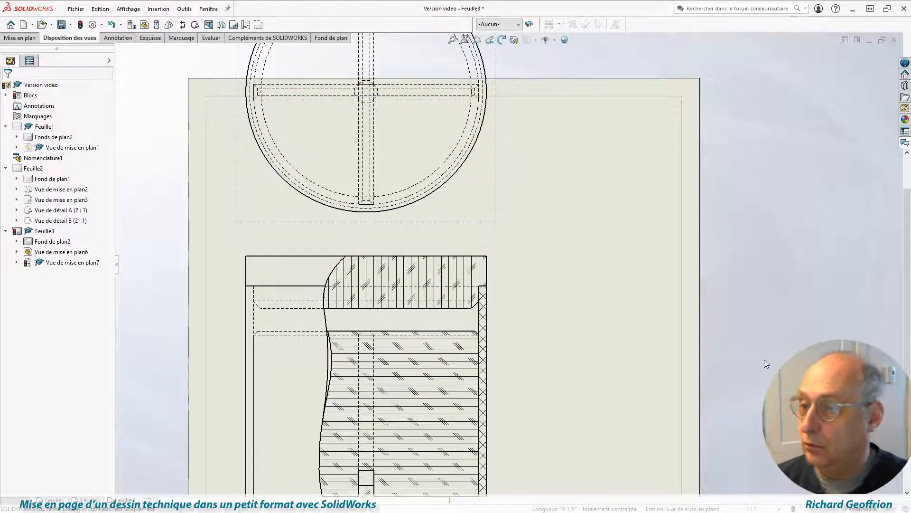
# Step: Open the properties of the broken-out section belonging to the front view on Feuille3
pyautogui.scroll(4, 765, 362)
pyautogui.scroll(-2, 769, 365)
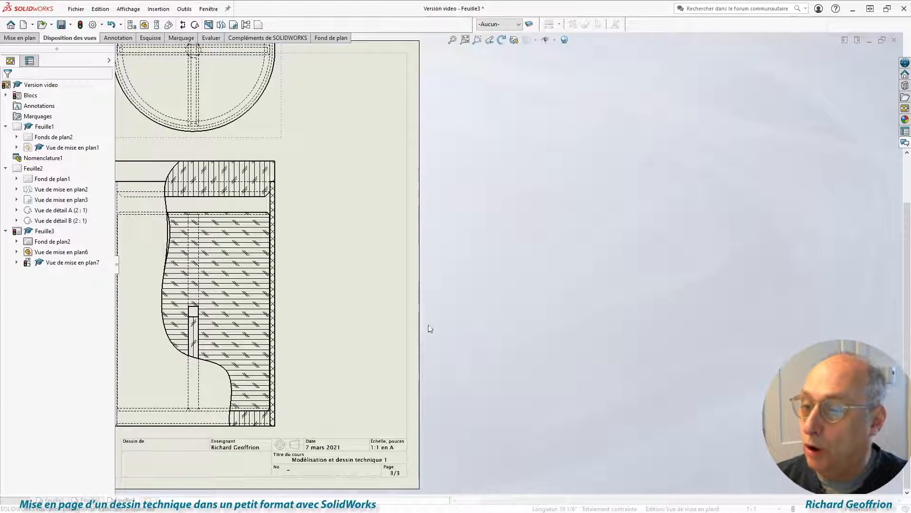
pyautogui.scroll(2, 289, 270)
pyautogui.scroll(-2, 290, 274)
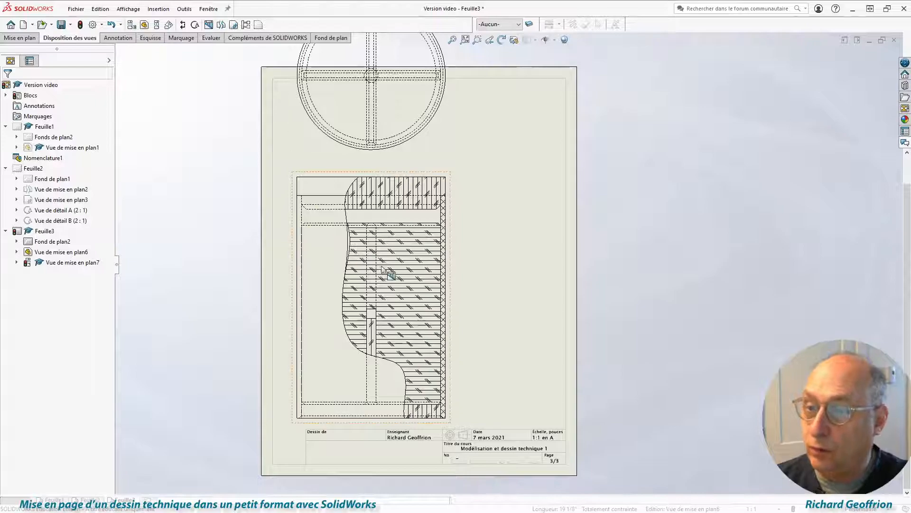
pyautogui.click(451, 199)
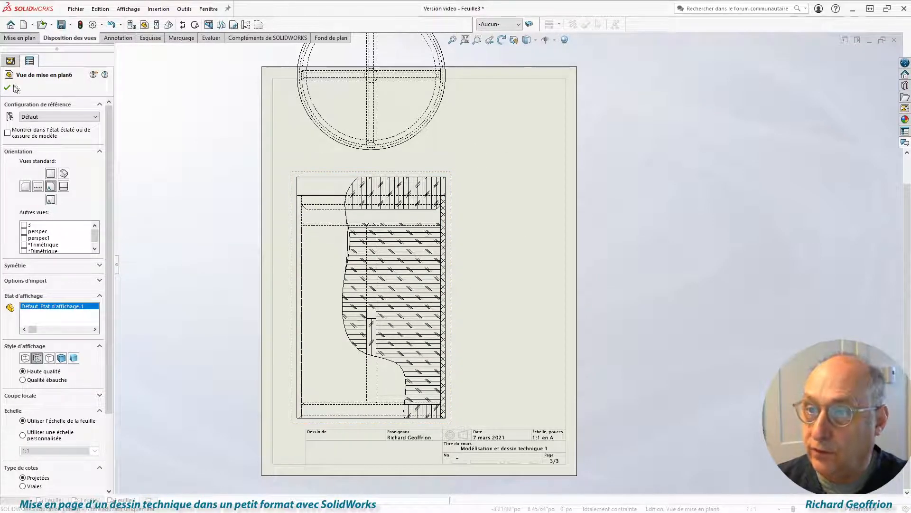
pyautogui.click(7, 88)
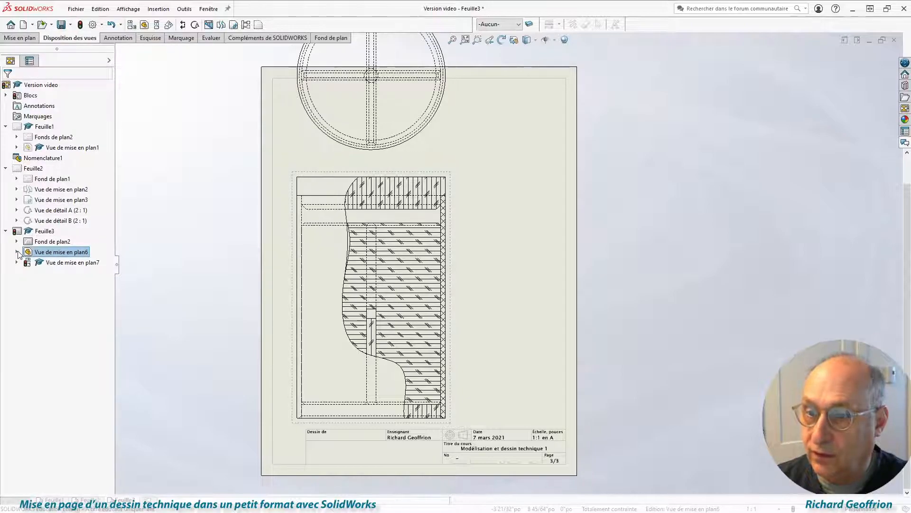
pyautogui.click(18, 252)
pyautogui.click(39, 263)
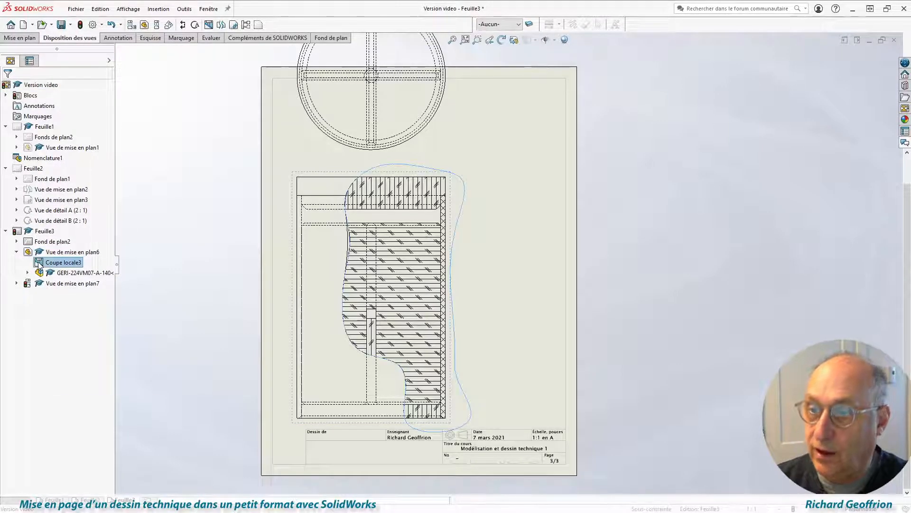
pyautogui.rightClick(39, 267)
pyautogui.click(76, 302)
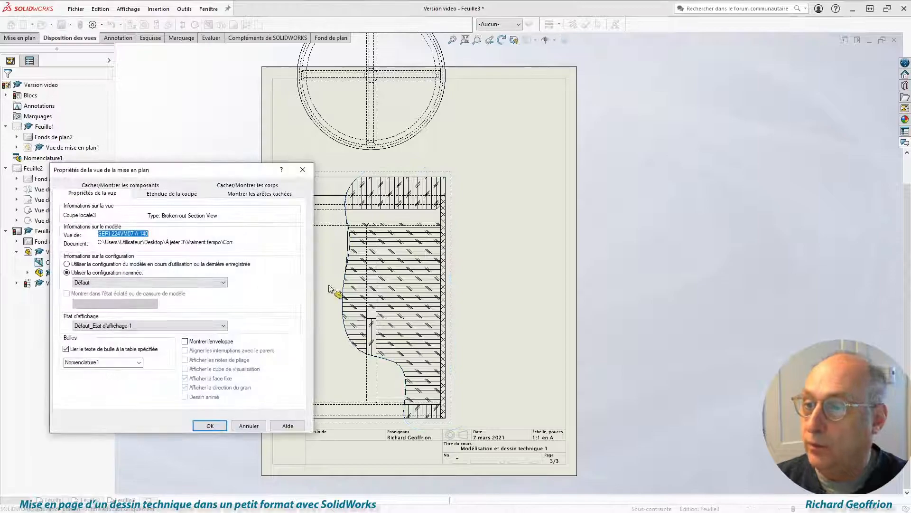
# Step: Exclude the top cover, the bottom part and the large hatched central panel from the broken-out section's scope
pyautogui.click(181, 195)
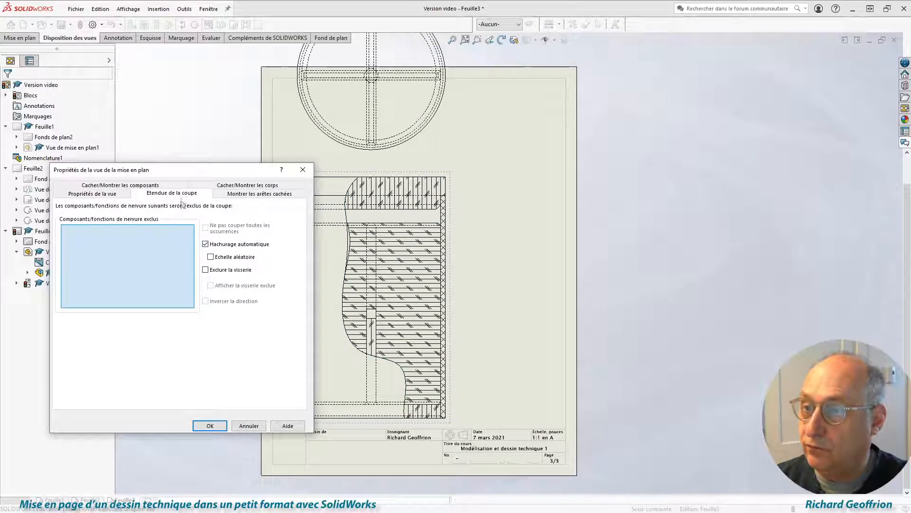
pyautogui.click(390, 205)
pyautogui.click(430, 412)
pyautogui.click(425, 313)
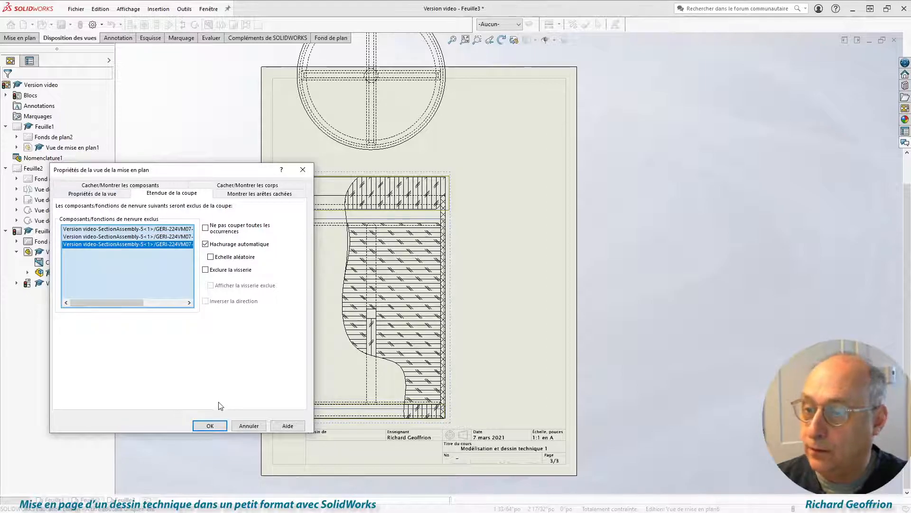
pyautogui.click(210, 425)
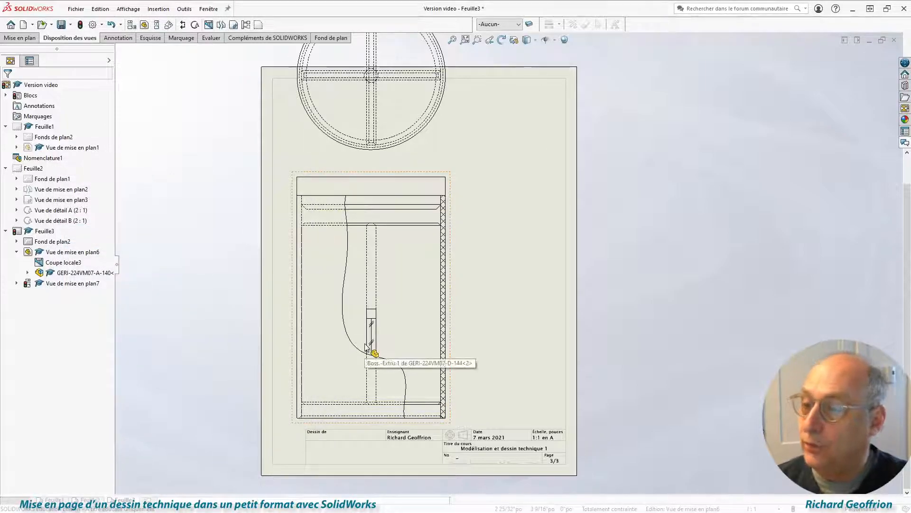
# Step: Disable the material hatch on the cut right side wall and try the ISO02W100 and ISO04W100 patterns
pyautogui.scroll(-2, 493, 209)
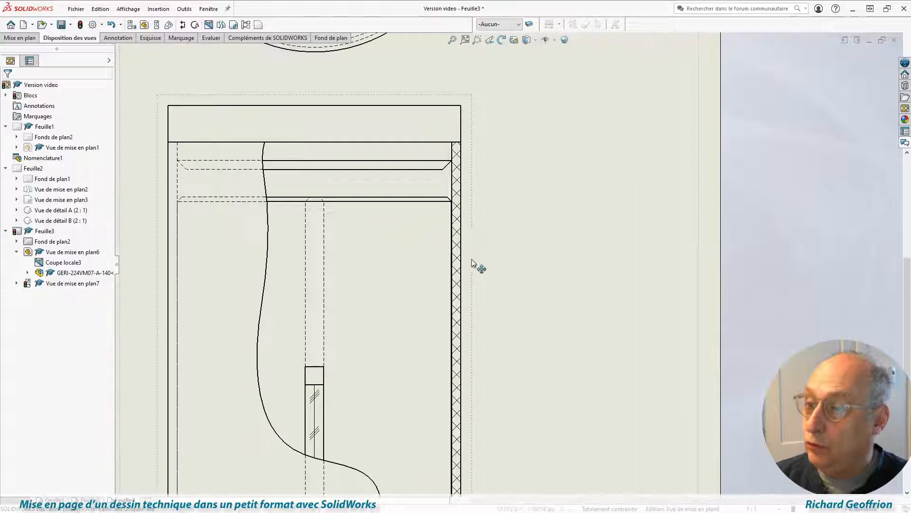
pyautogui.scroll(-1, 482, 359)
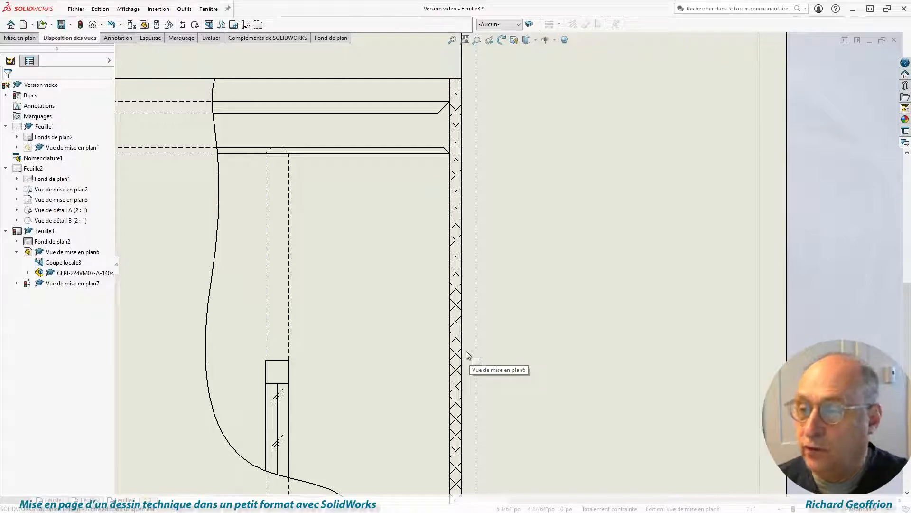
pyautogui.click(453, 266)
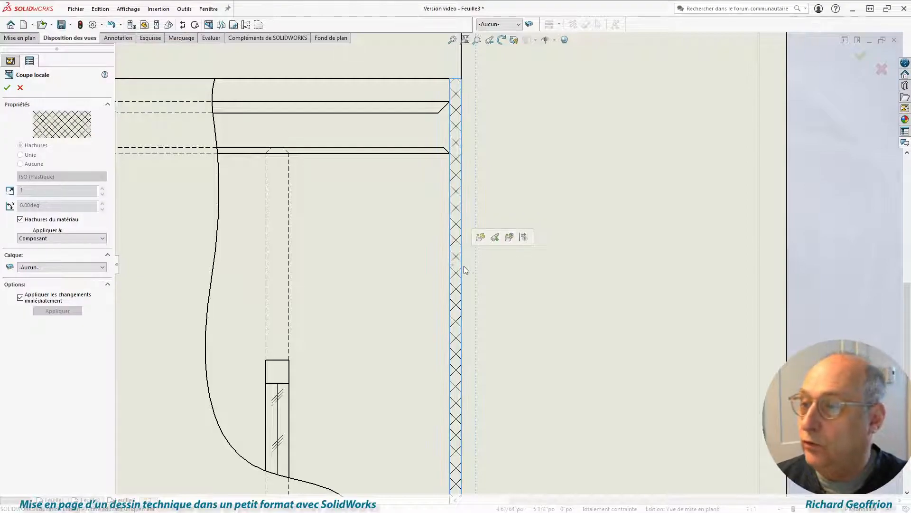
pyautogui.click(20, 219)
pyautogui.click(62, 176)
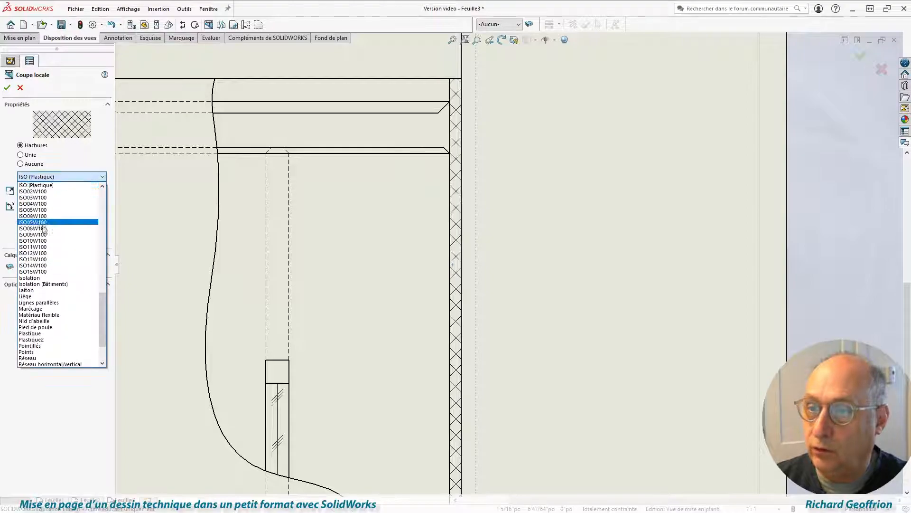
pyautogui.scroll(2, 36, 272)
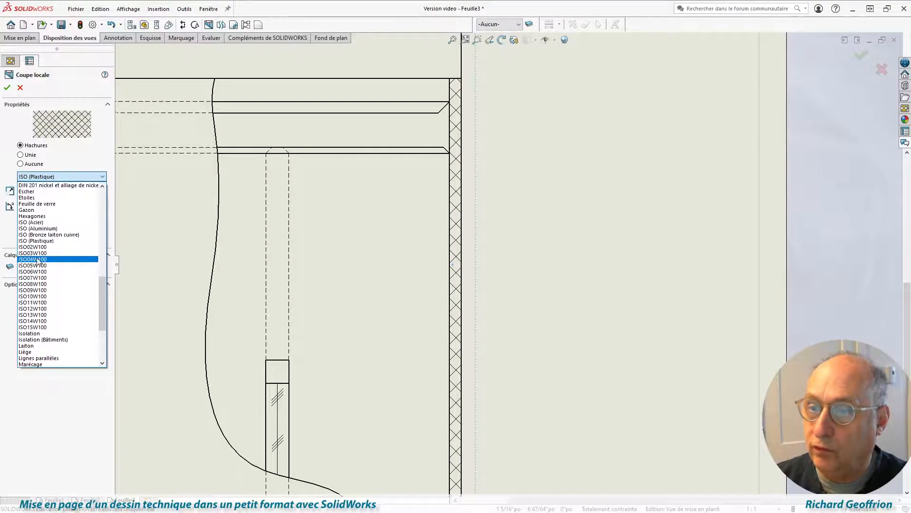
pyautogui.click(61, 247)
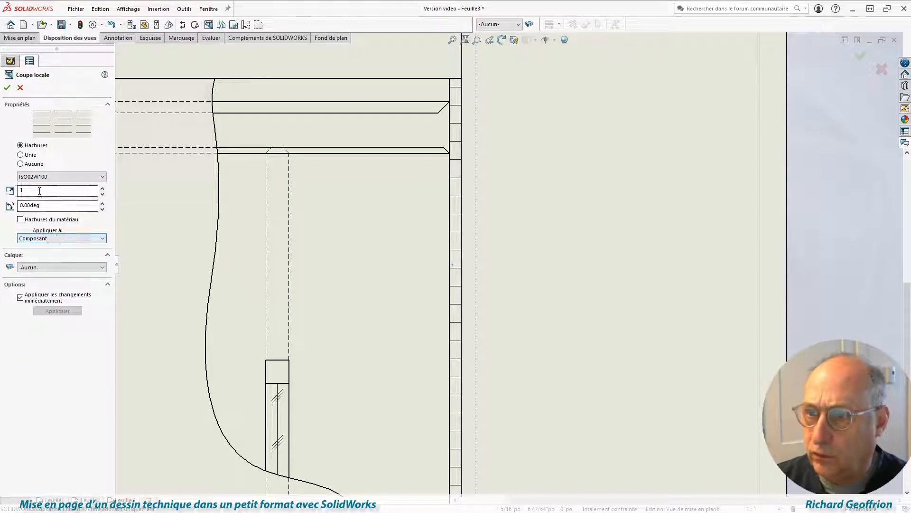
pyautogui.click(61, 177)
pyautogui.scroll(1, 57, 218)
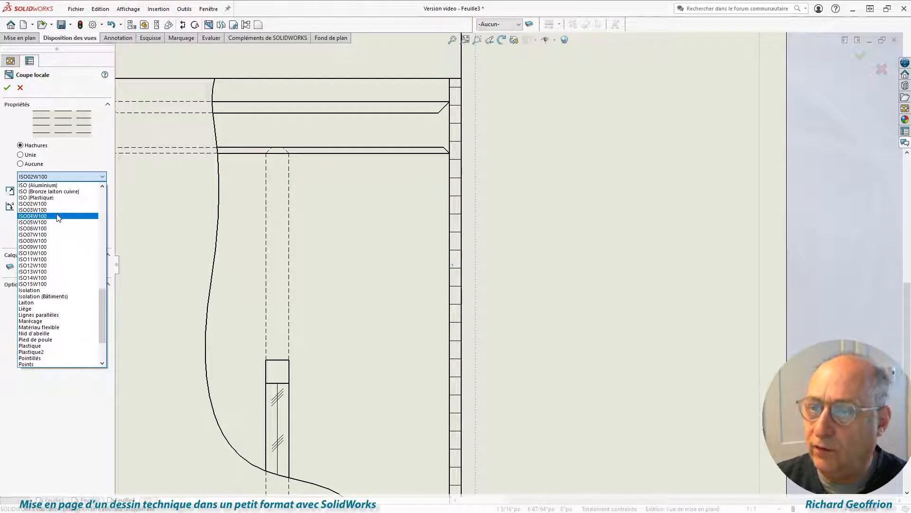
pyautogui.click(57, 216)
# Step: Set the right side wall's hatch pattern to ISO (Acier) and accept the hatch properties
pyautogui.click(61, 177)
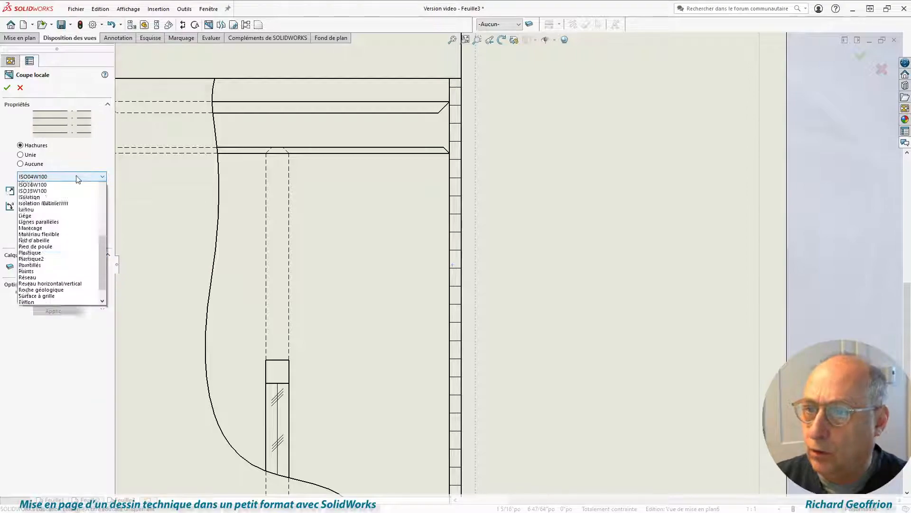
pyautogui.scroll(3, 60, 198)
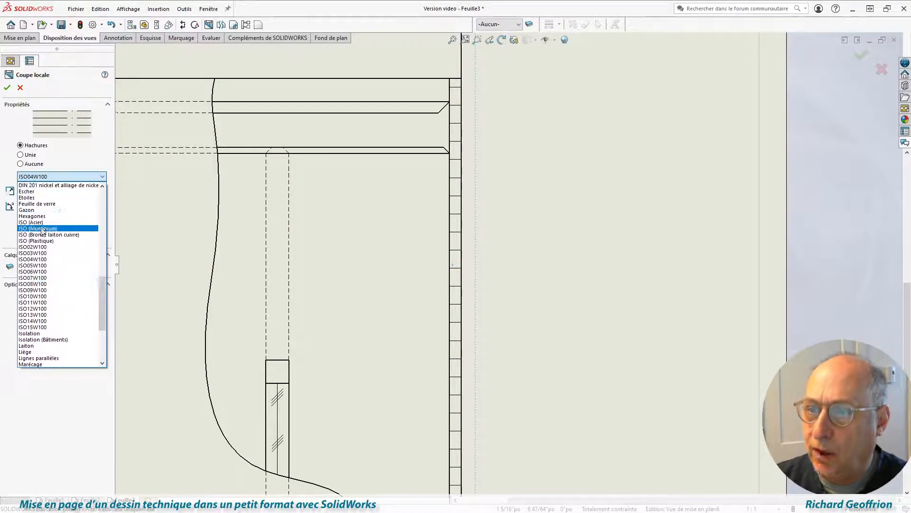
pyautogui.click(47, 220)
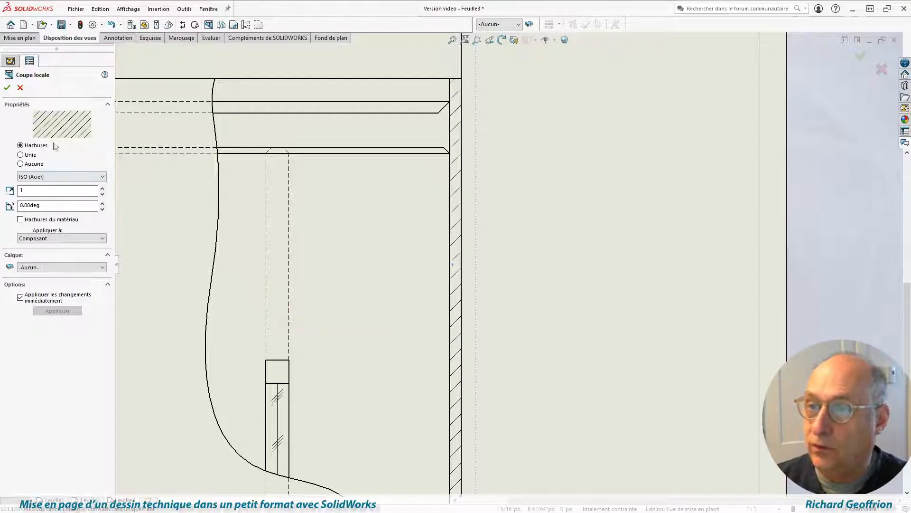
pyautogui.click(7, 88)
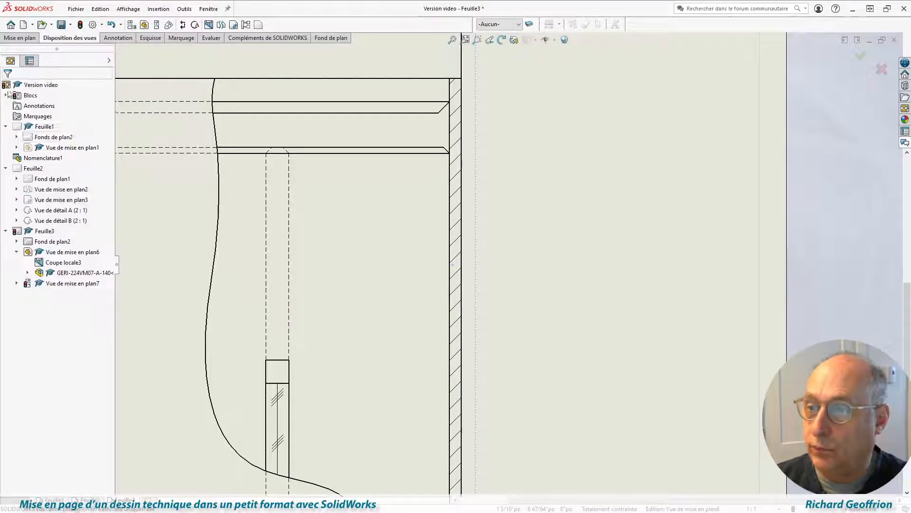
# Step: Disable the material hatch on the small central cut piece of the front view and set its pattern to ISO (Acier)
pyautogui.click(280, 409)
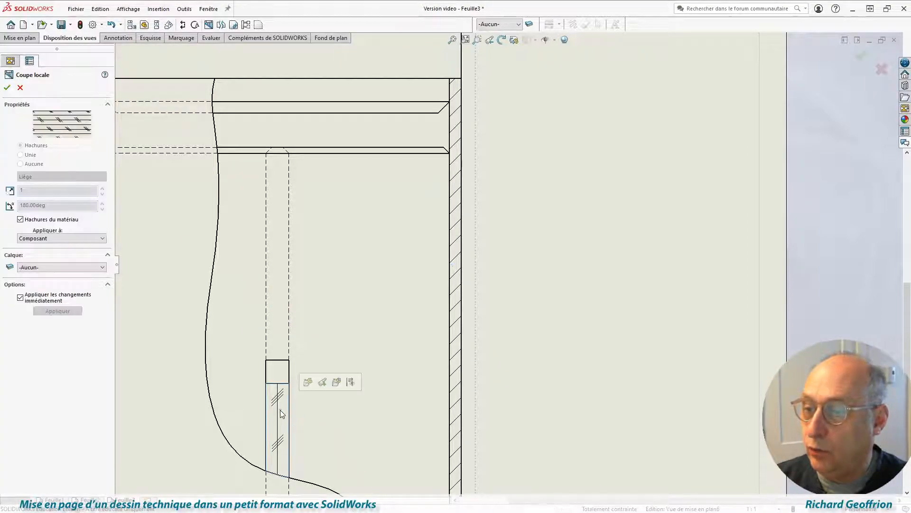
pyautogui.click(20, 220)
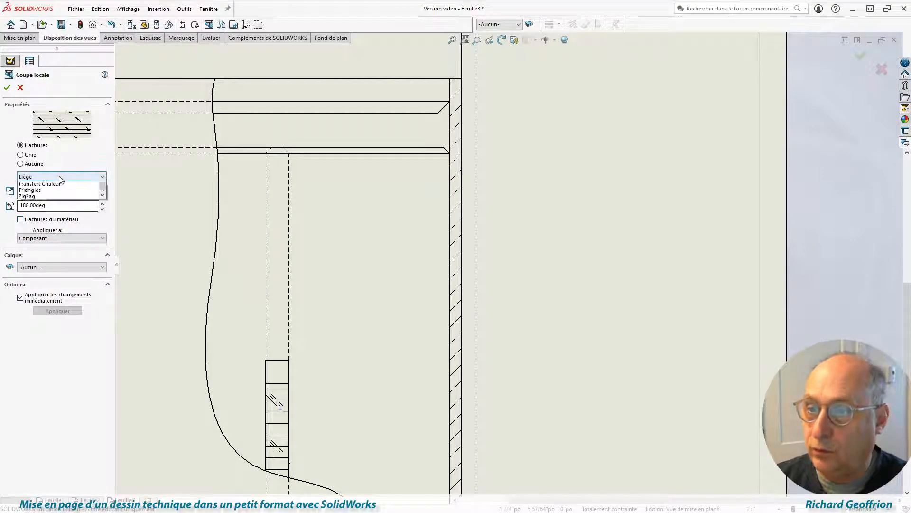
pyautogui.click(61, 177)
pyautogui.scroll(5, 59, 266)
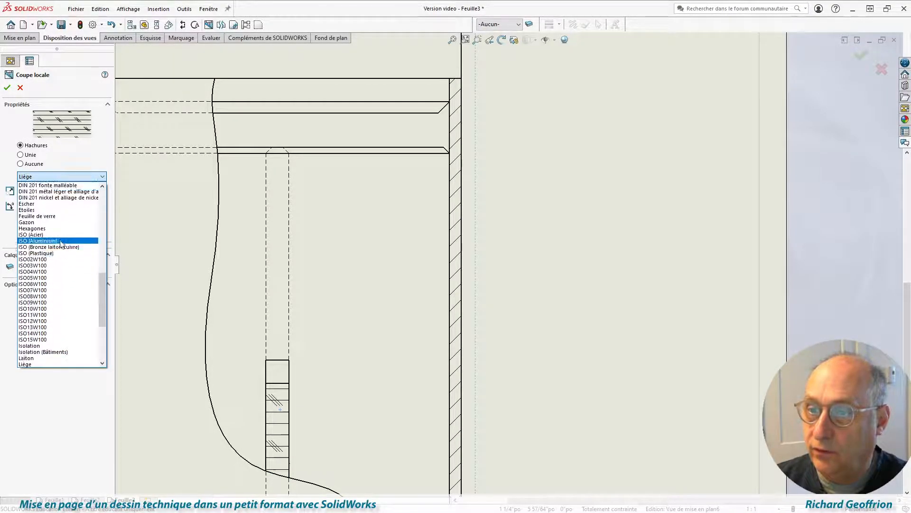
pyautogui.click(52, 234)
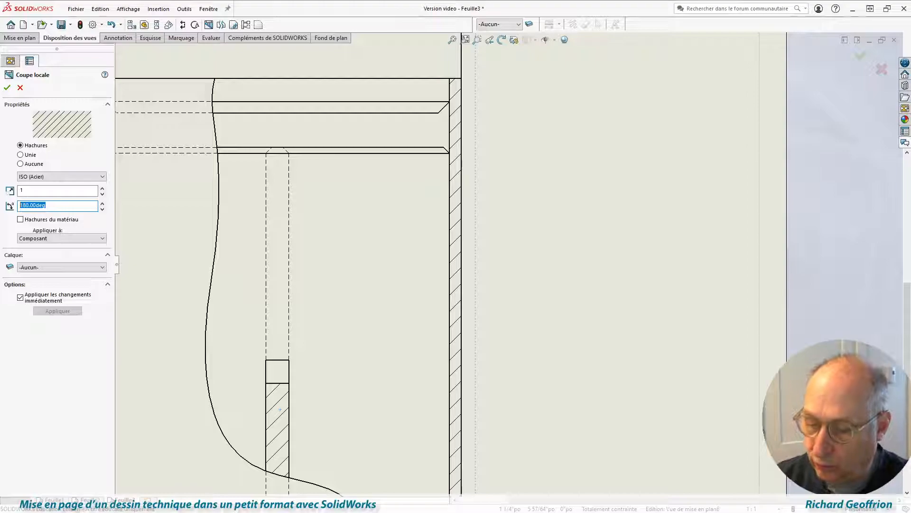
# Step: Set the central piece's hatch angle to 90 degrees and accept the hatch properties
pyautogui.write('90')
pyautogui.press('Return')
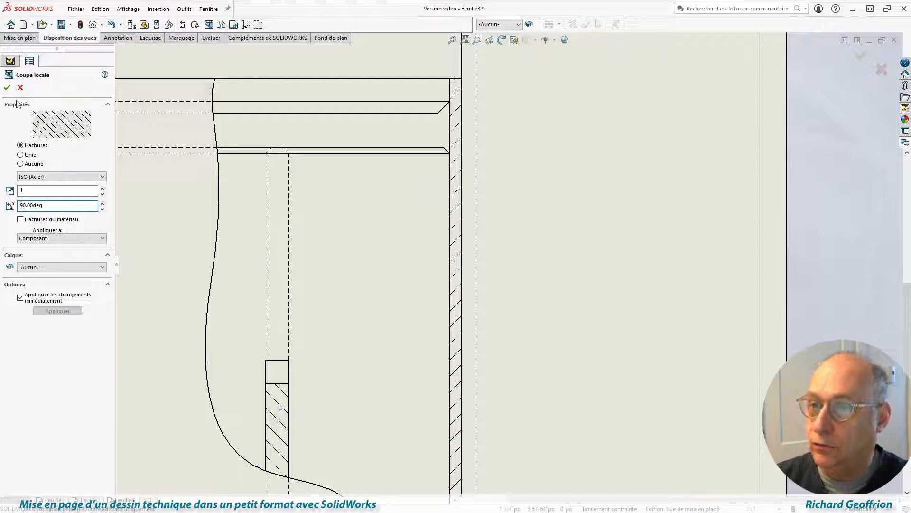
pyautogui.click(8, 88)
pyautogui.click(518, 341)
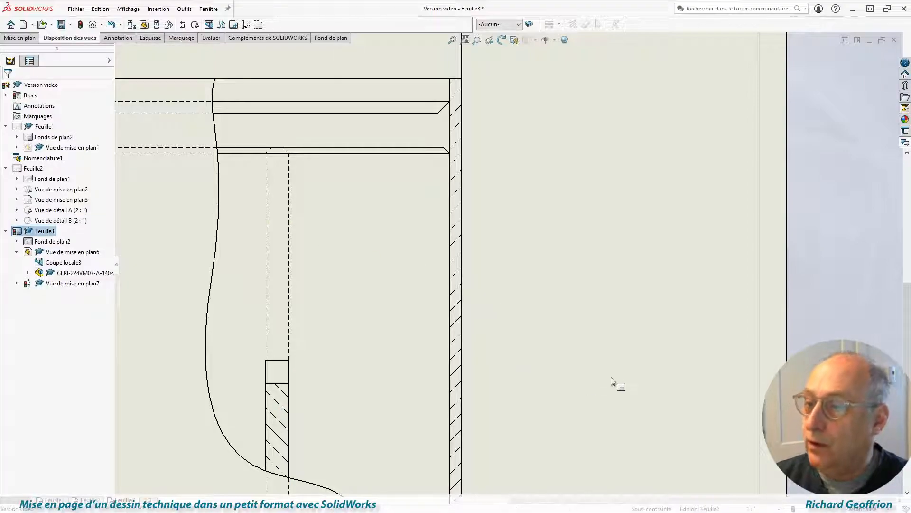
# Step: Try the front view without hidden lines, and switch it back to showing hidden lines
pyautogui.scroll(-5, 593, 379)
pyautogui.scroll(4, 407, 376)
pyautogui.scroll(-1, 448, 320)
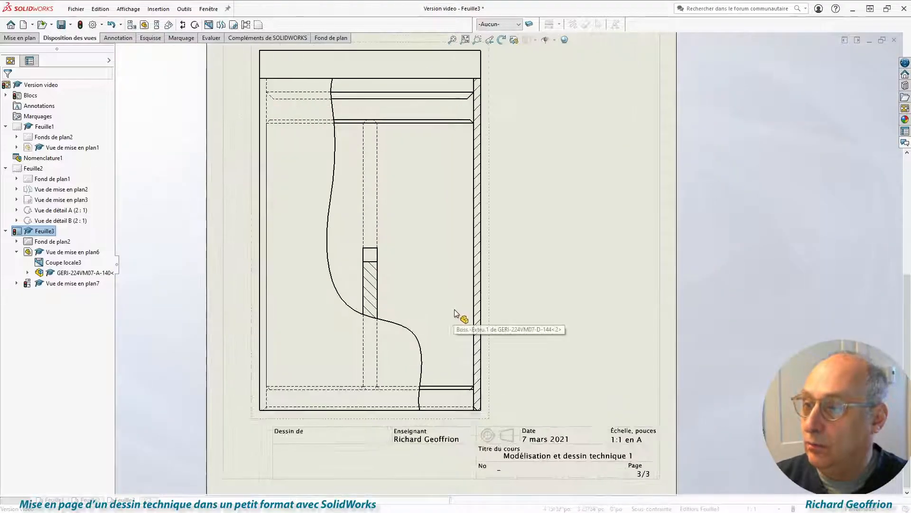
pyautogui.scroll(-2, 498, 194)
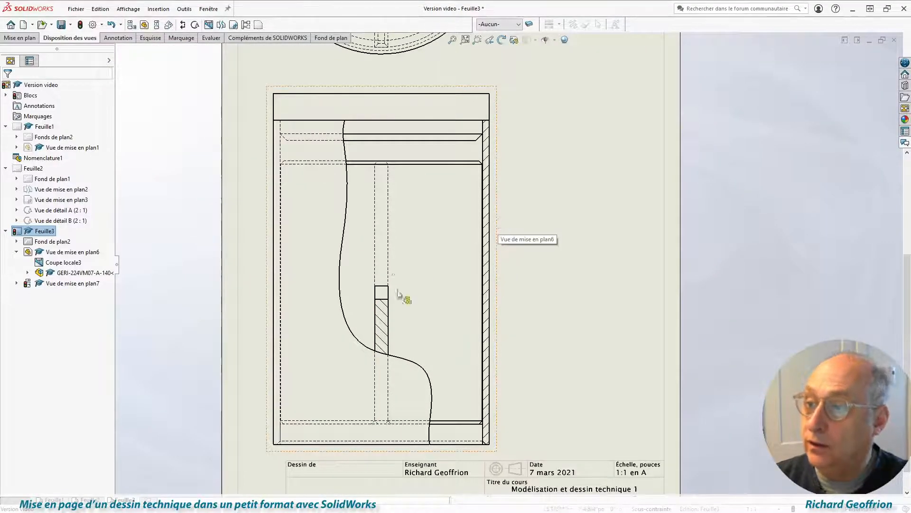
pyautogui.click(496, 148)
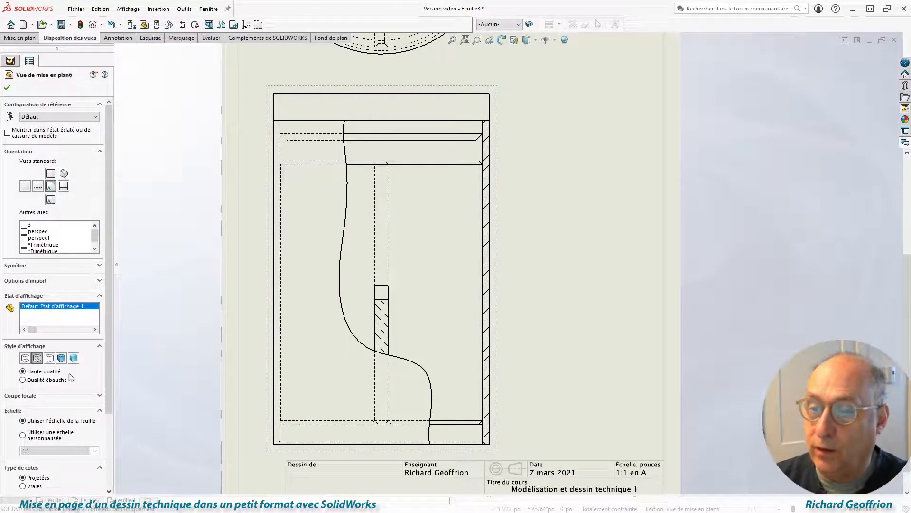
pyautogui.click(50, 360)
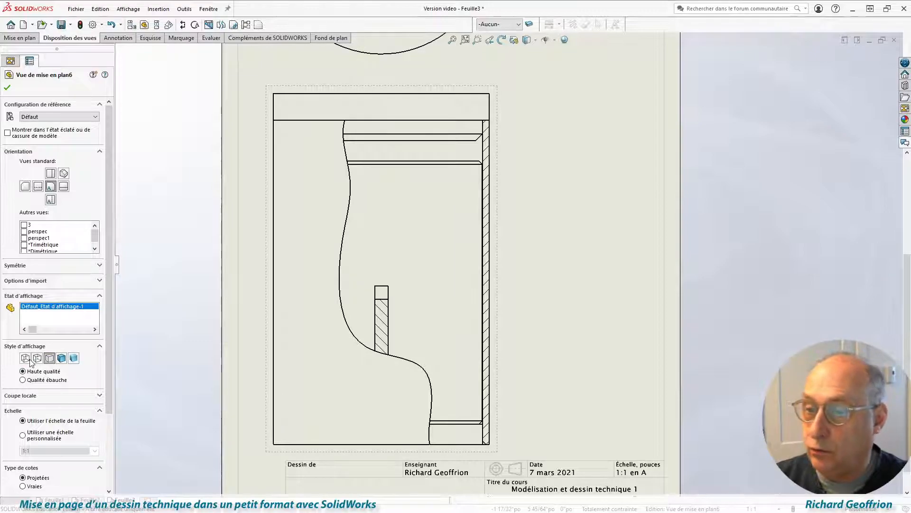
pyautogui.click(35, 359)
# Step: Break the front view with two horizontal break lines between the upper crosspiece and the small central block, keeping the 1/2" gap
pyautogui.scroll(-1, 484, 236)
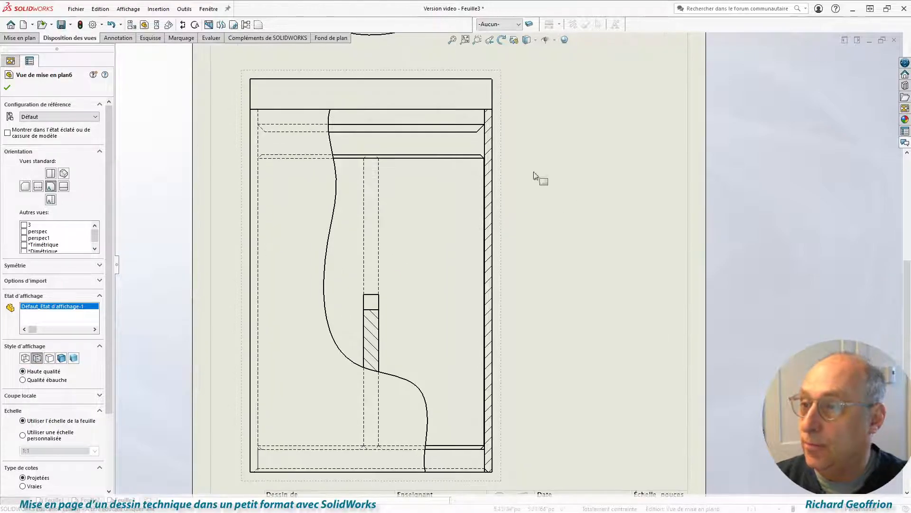
pyautogui.scroll(-1, 539, 177)
pyautogui.press('z')
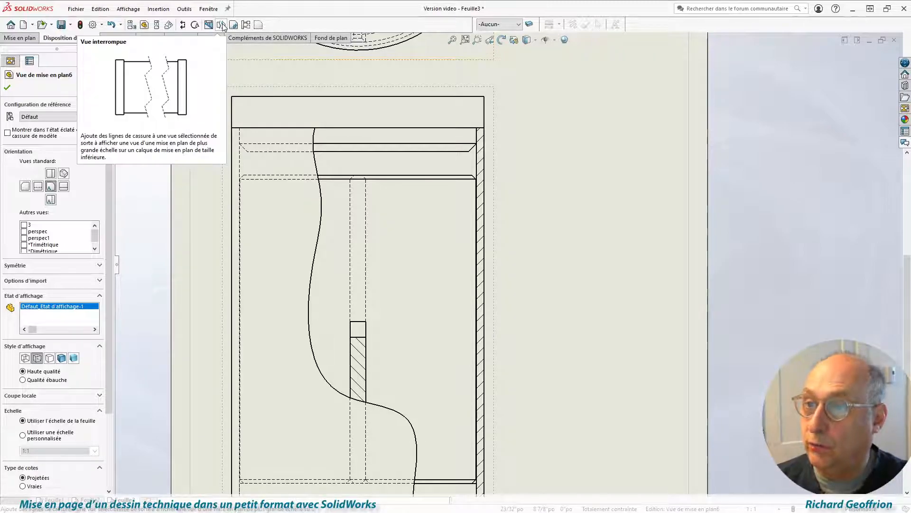
pyautogui.click(223, 25)
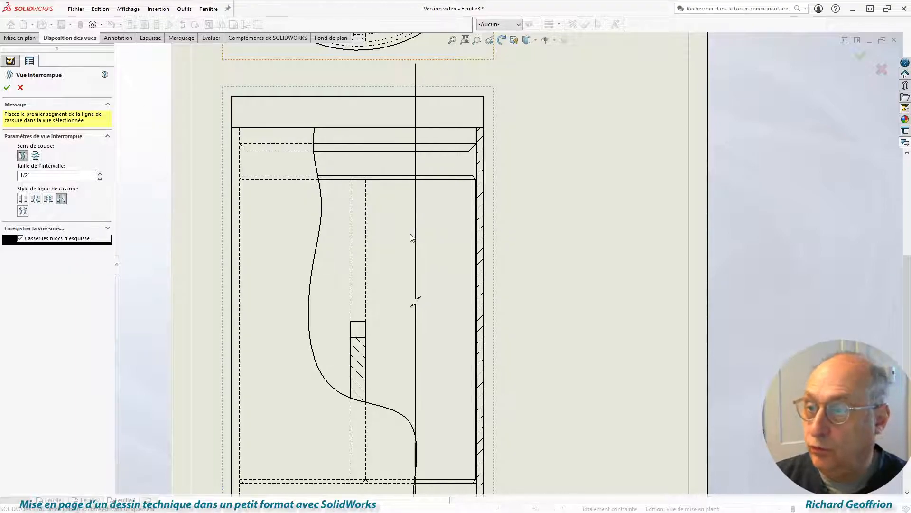
pyautogui.click(36, 157)
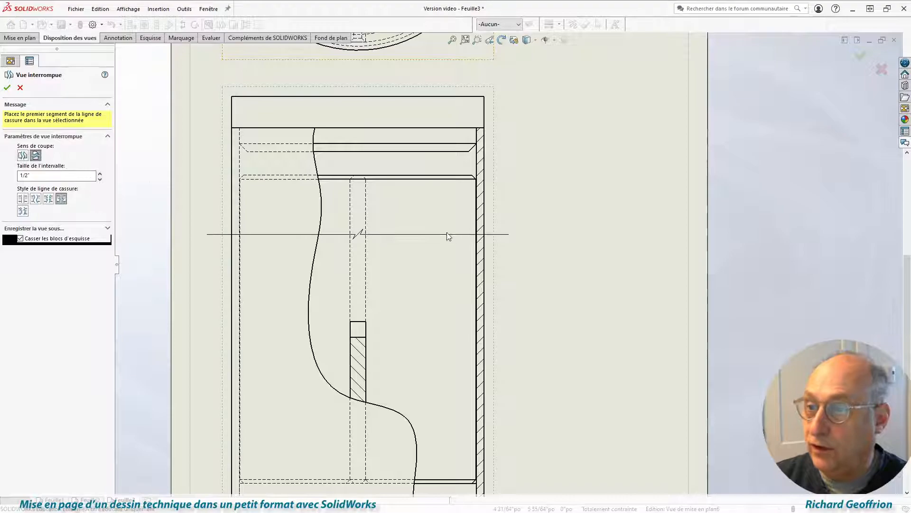
pyautogui.click(433, 196)
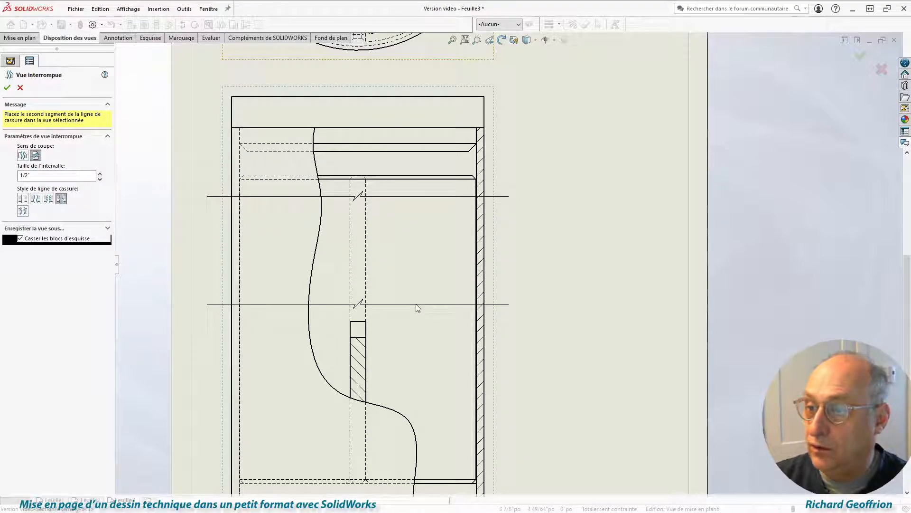
pyautogui.click(432, 274)
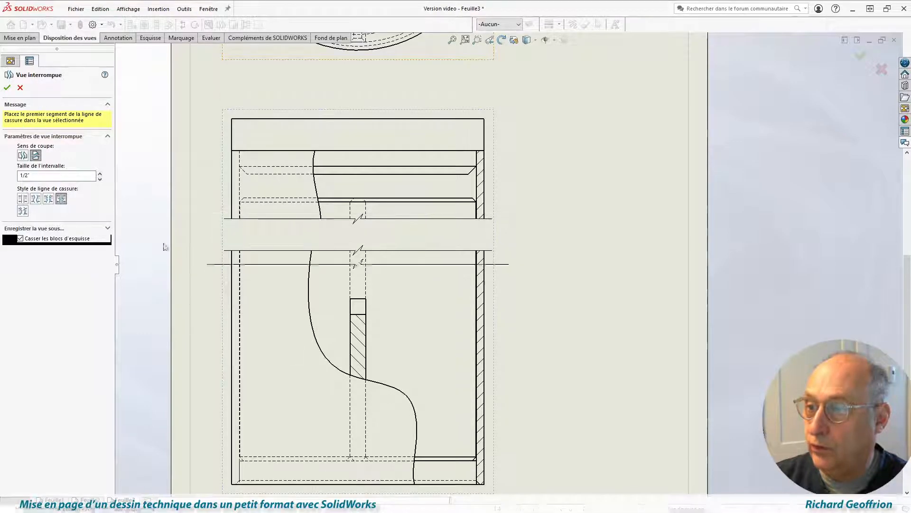
pyautogui.click(8, 87)
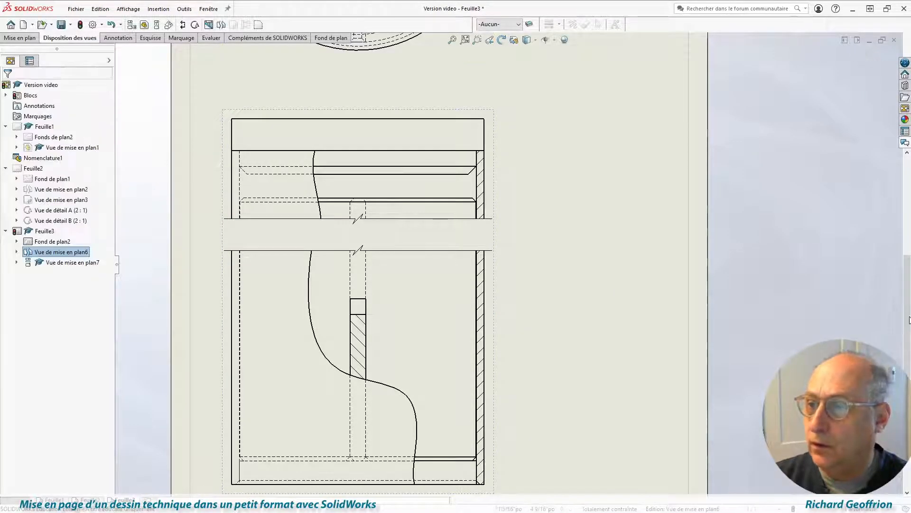
# Step: Shift the lower break line down to shorten the front view, and bring it back up slightly above the small central block
pyautogui.scroll(6, 505, 244)
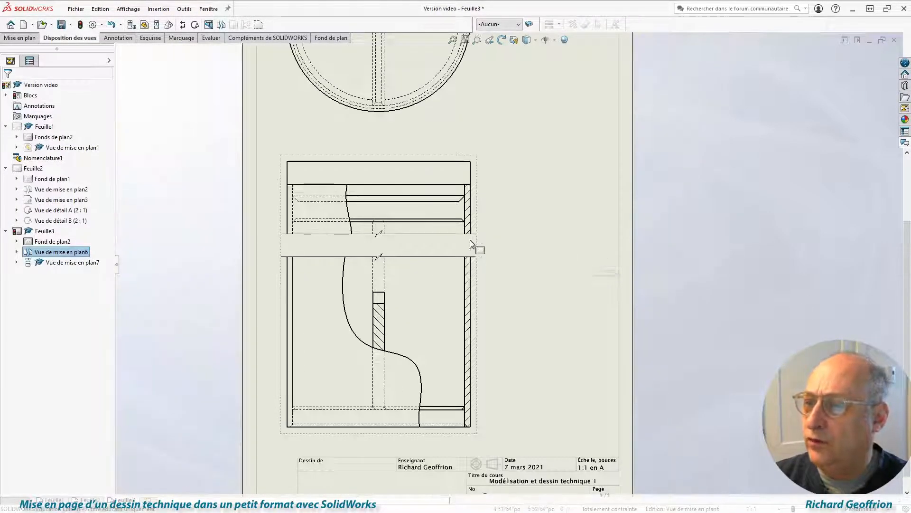
pyautogui.scroll(-1, 464, 250)
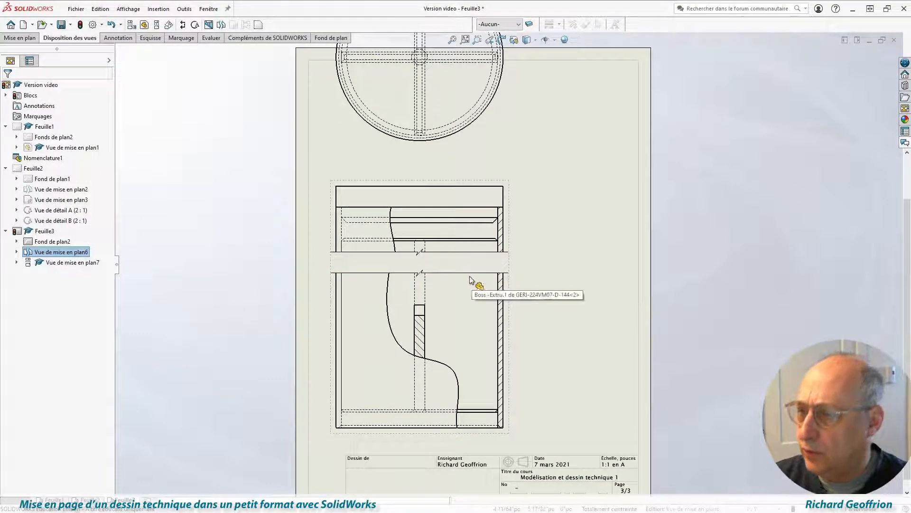
pyautogui.moveTo(469, 273); pyautogui.dragTo(468, 334)
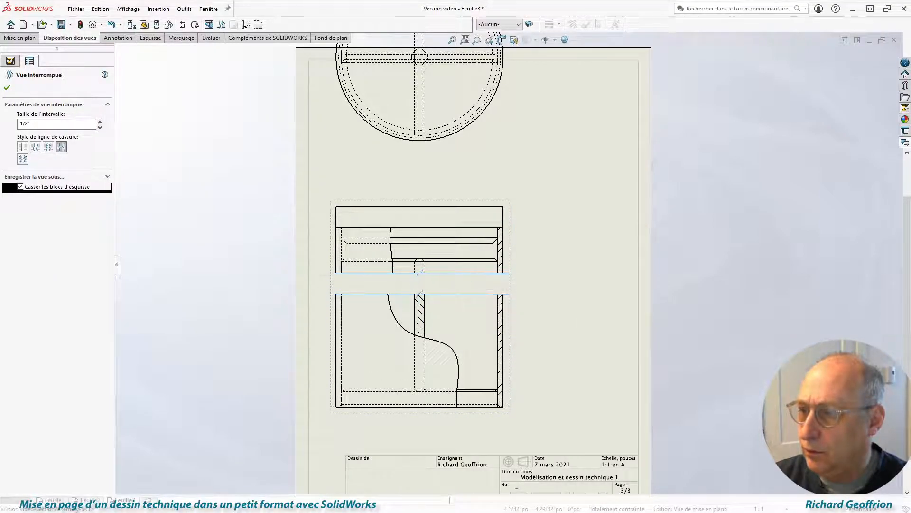
pyautogui.moveTo(468, 294); pyautogui.dragTo(470, 279)
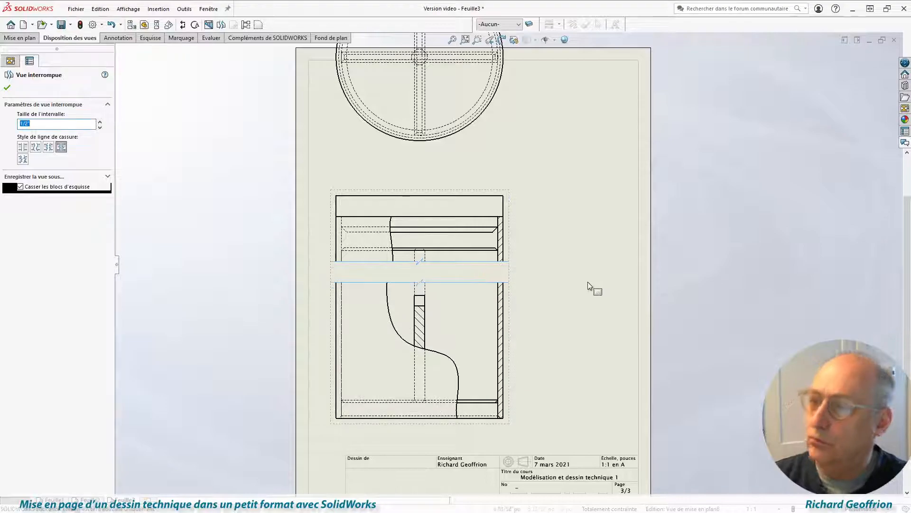
pyautogui.scroll(3, 522, 280)
pyautogui.scroll(-3, 565, 260)
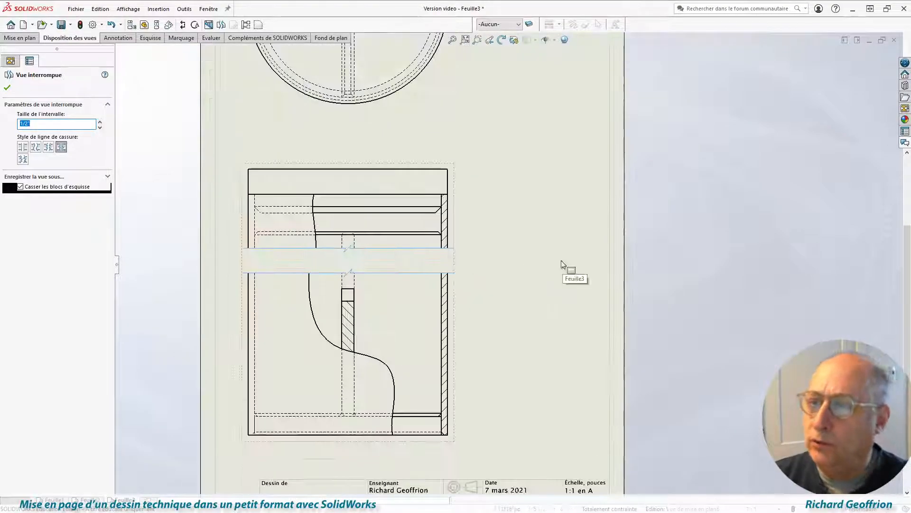
# Step: Set the gap of the front view's break to 1/4" and accept it
pyautogui.click(361, 261)
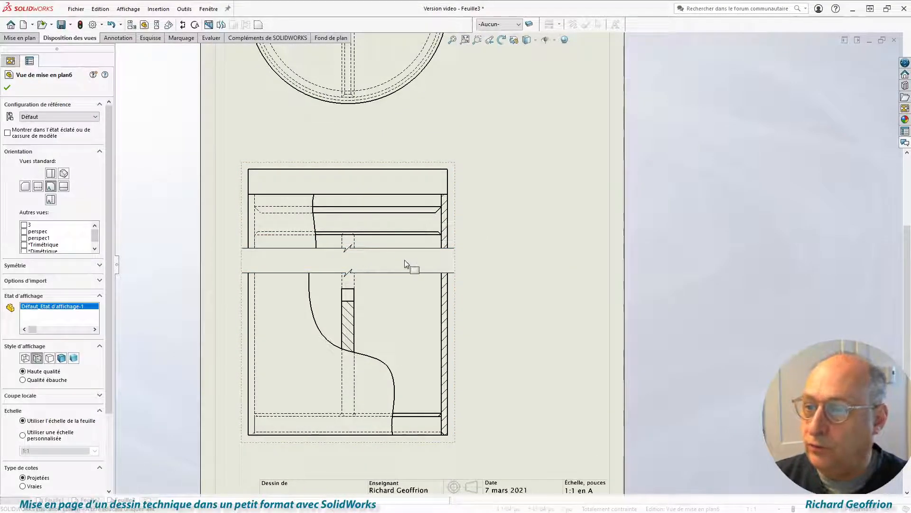
pyautogui.click(395, 249)
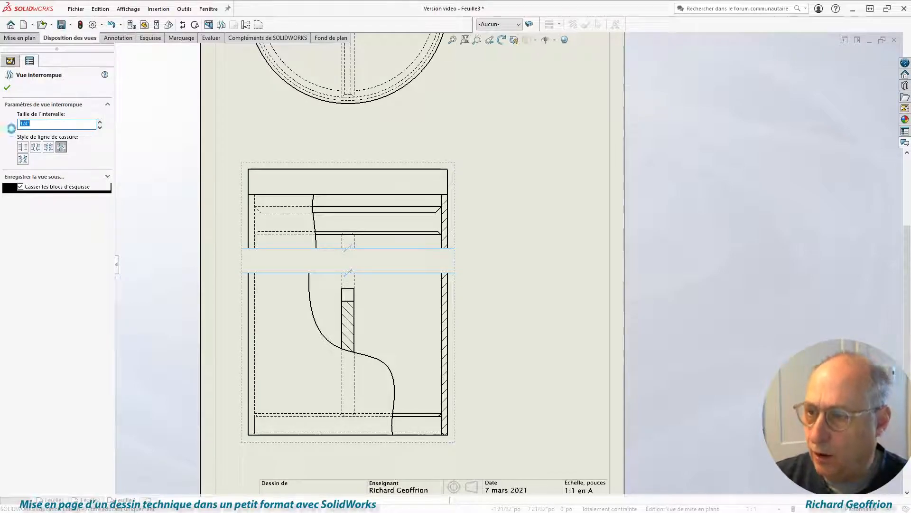
pyautogui.press('Return')
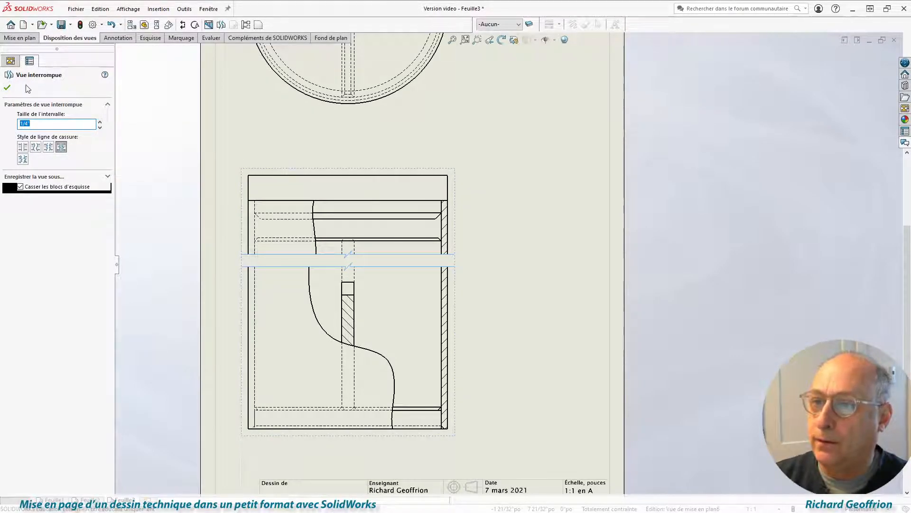
pyautogui.click(7, 89)
# Step: Move the broken front view down on Feuille3, closer to the title block
pyautogui.scroll(3, 480, 301)
pyautogui.scroll(-4, 517, 248)
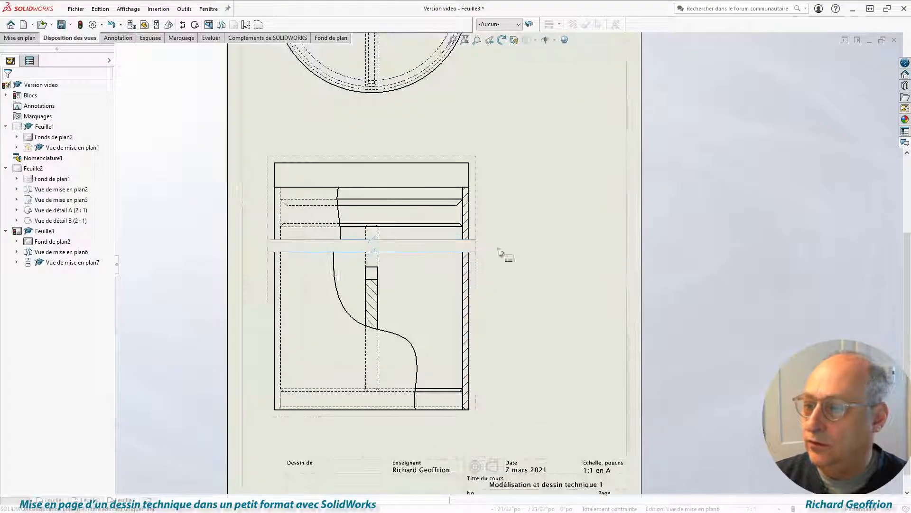
pyautogui.click(478, 283)
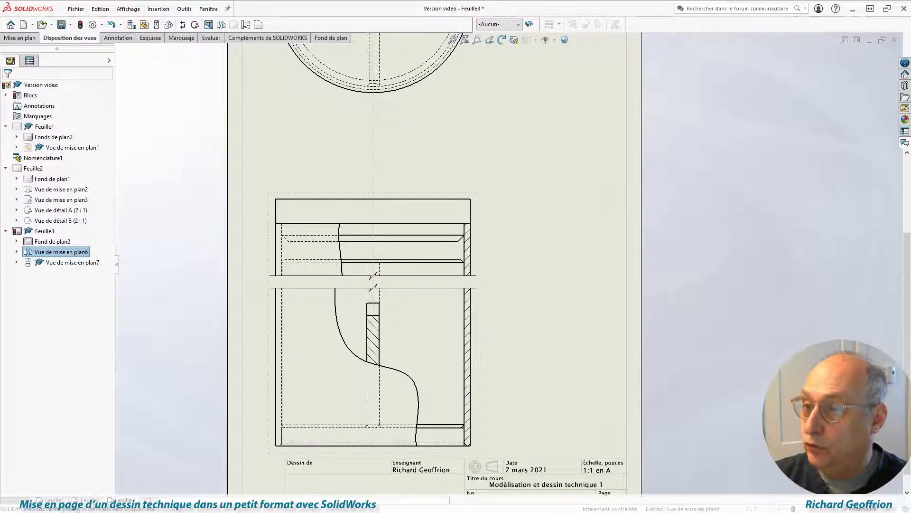
pyautogui.scroll(3, 485, 185)
pyautogui.scroll(-2, 484, 182)
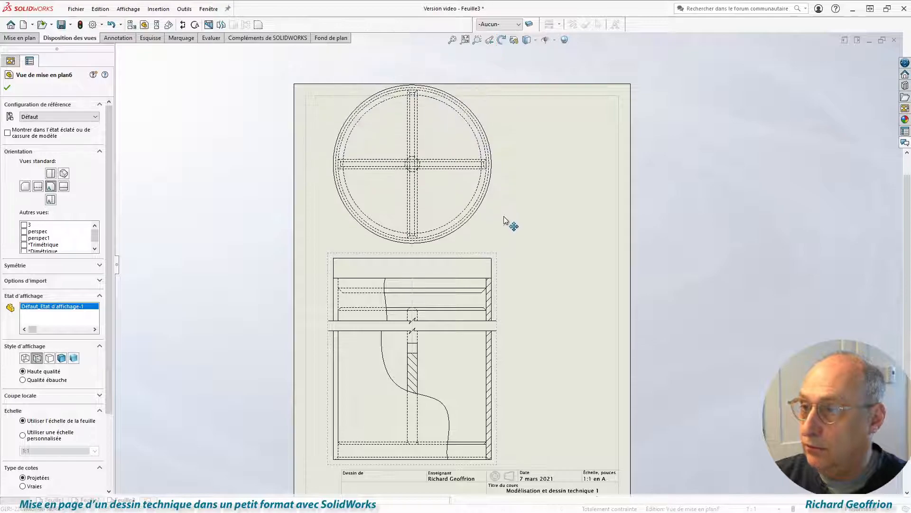
# Step: Move the circular top view up, away from the front view and partly past the sheet's upper edge
pyautogui.moveTo(504, 216)
pyautogui.mouseDown()
pyautogui.moveTo(501, 182)
pyautogui.moveTo(500, 191)
pyautogui.mouseUp()
pyautogui.scroll(2, 541, 157)
pyautogui.scroll(-4, 564, 190)
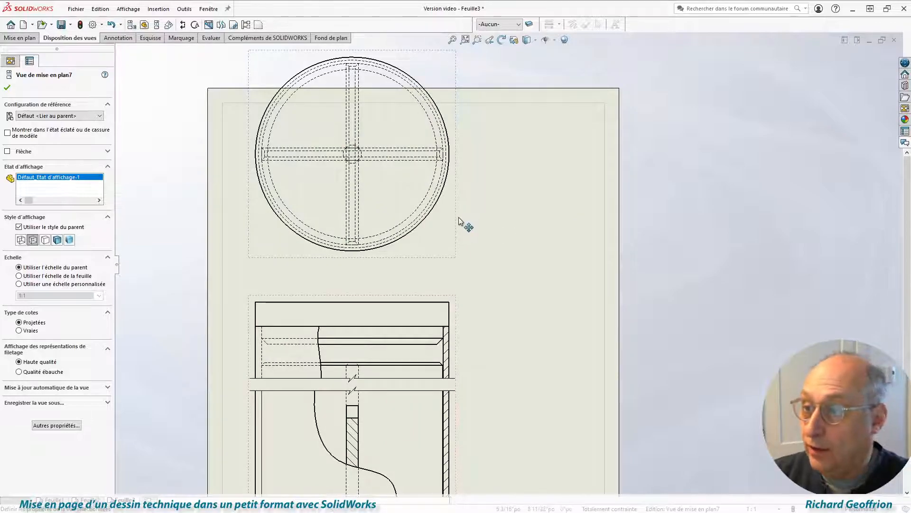
pyautogui.moveTo(457, 220)
pyautogui.mouseDown()
pyautogui.moveTo(462, 256)
pyautogui.moveTo(462, 195)
pyautogui.mouseUp()
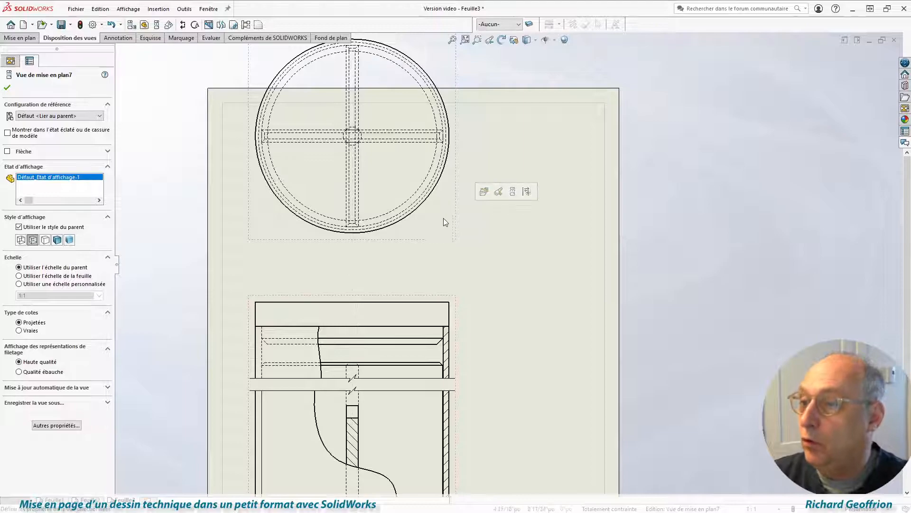
pyautogui.scroll(2, 489, 195)
pyautogui.scroll(-3, 535, 197)
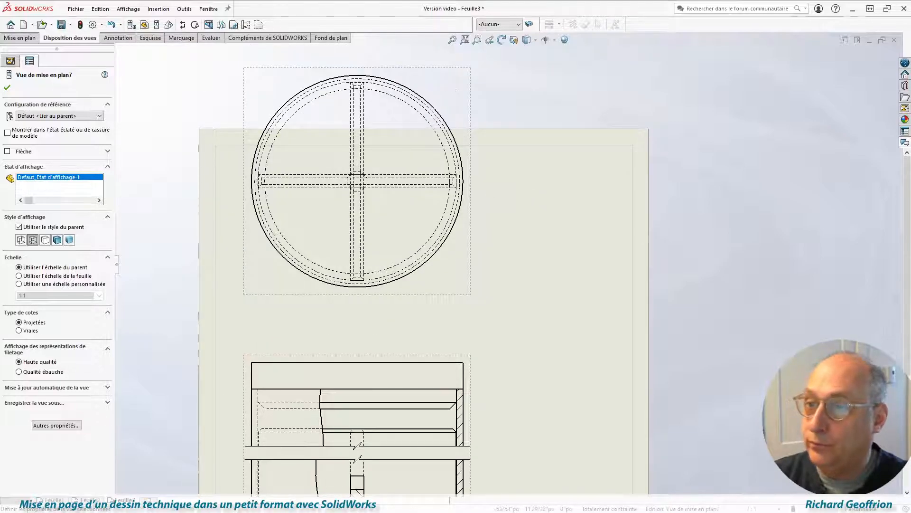
# Step: Start a broken-out section on the circular top view with a closed spline enclosing its center and right-hand portion
pyautogui.click(208, 25)
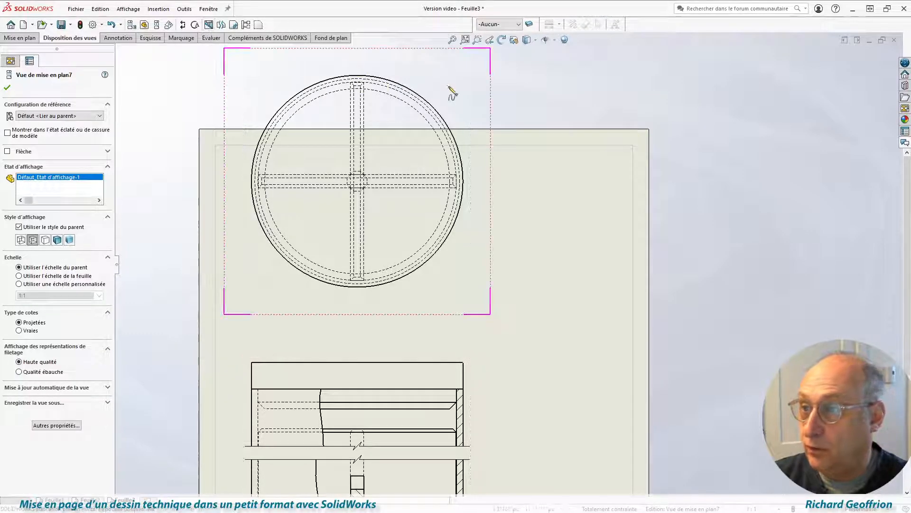
pyautogui.click(446, 63)
pyautogui.click(358, 102)
pyautogui.click(306, 159)
pyautogui.click(323, 238)
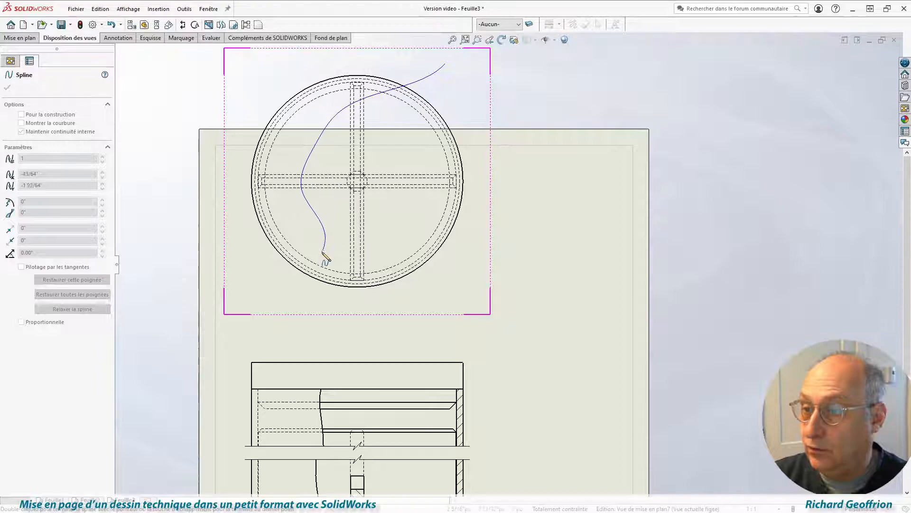
pyautogui.click(349, 296)
pyautogui.click(486, 183)
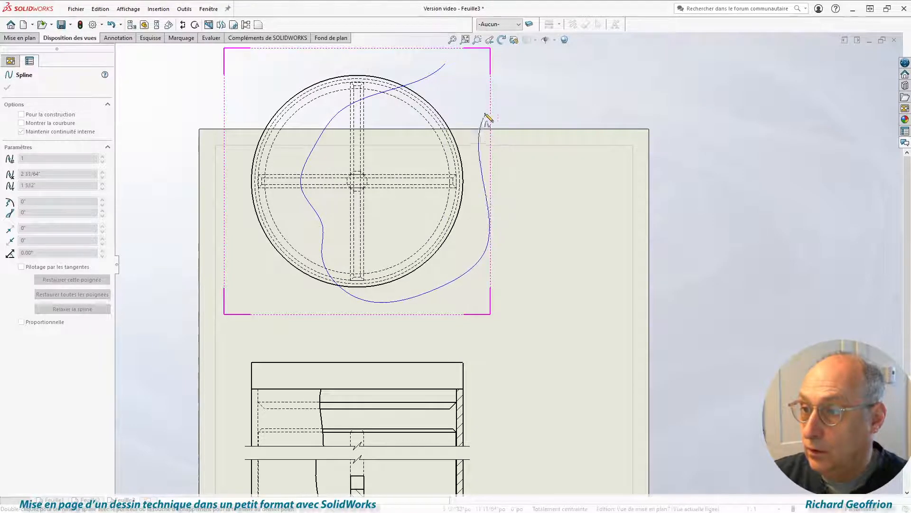
pyautogui.click(446, 64)
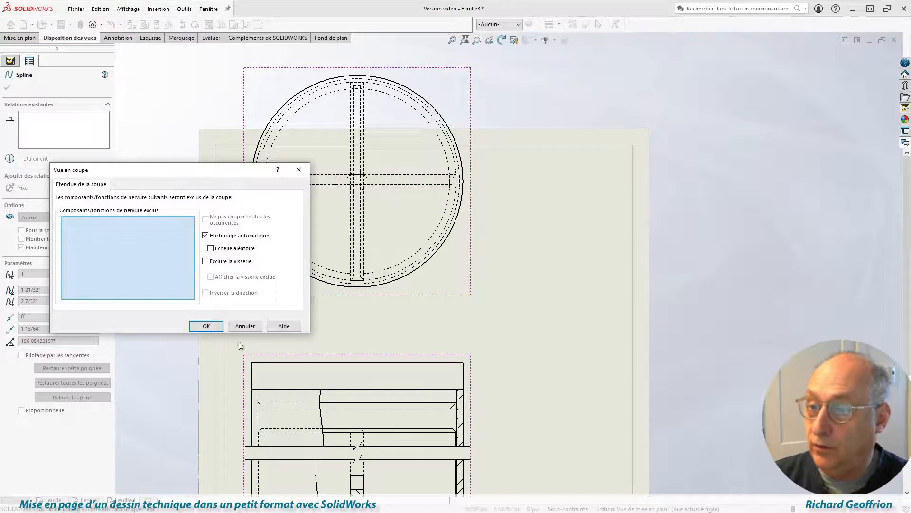
# Step: Finish the circular top view's broken-out section with no excluded components, previewing it and setting the depth to 57/64"
pyautogui.click(196, 326)
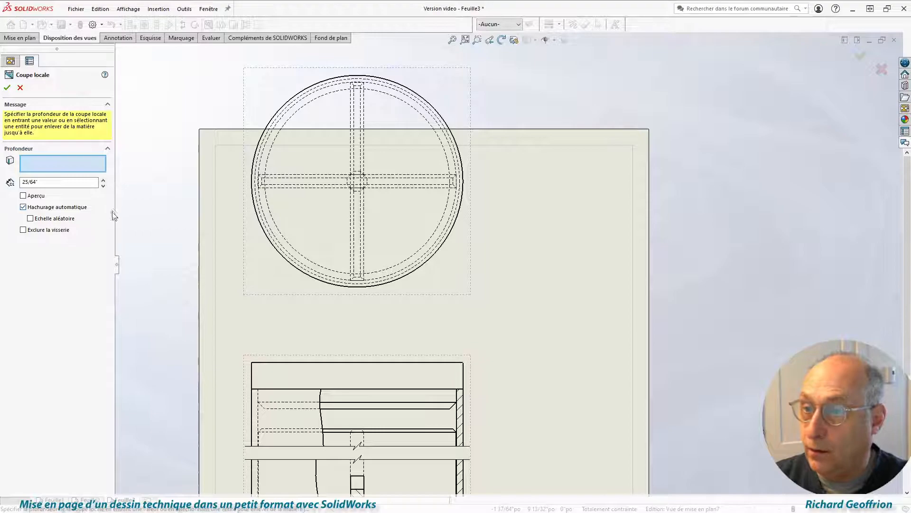
pyautogui.click(23, 195)
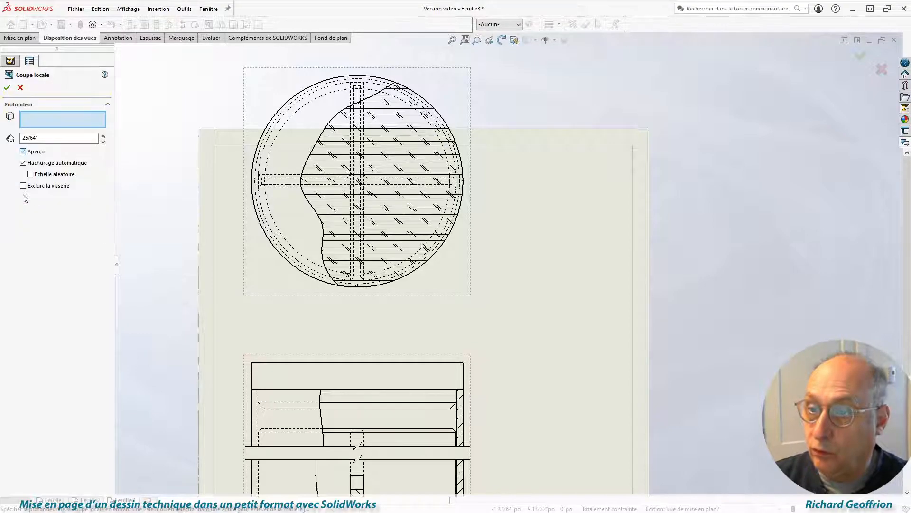
pyautogui.click(103, 137)
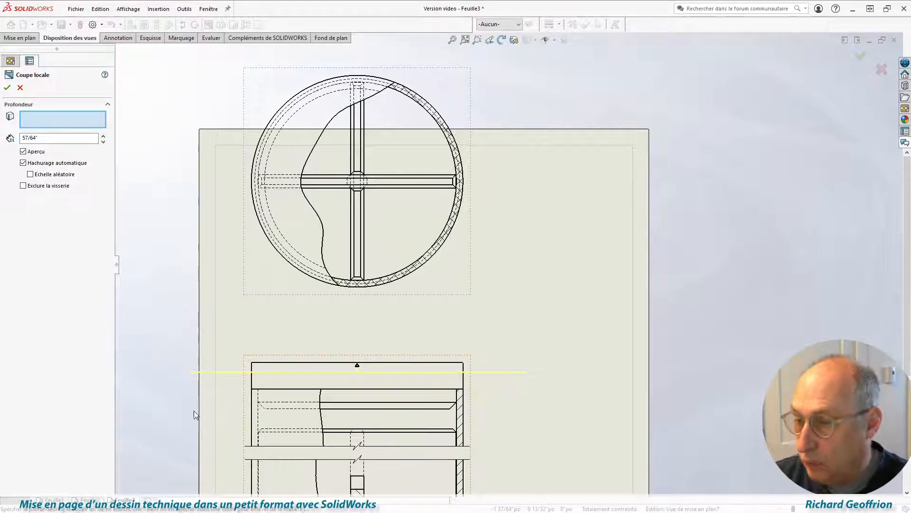
pyautogui.click(7, 87)
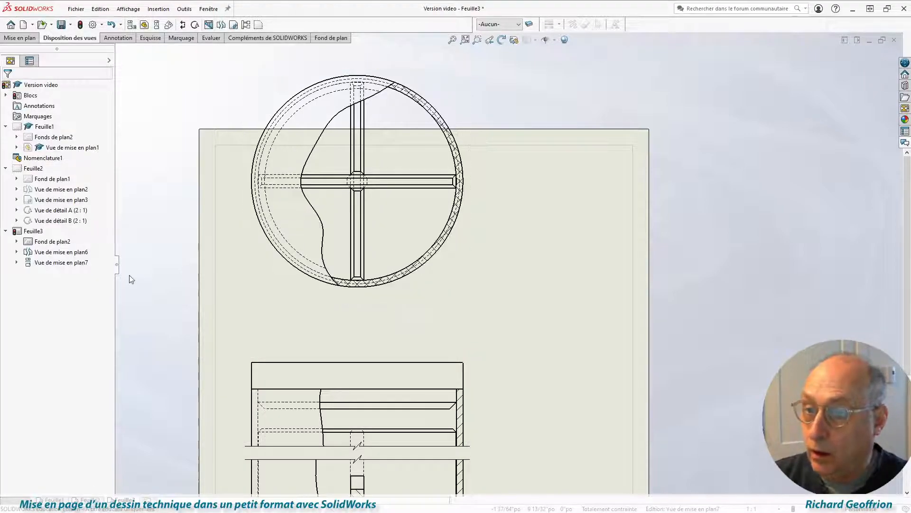
# Step: Exclude the outer ring component GERI-224VM07-D-141 from the section scope of the circular top view's broken-out section
pyautogui.click(465, 259)
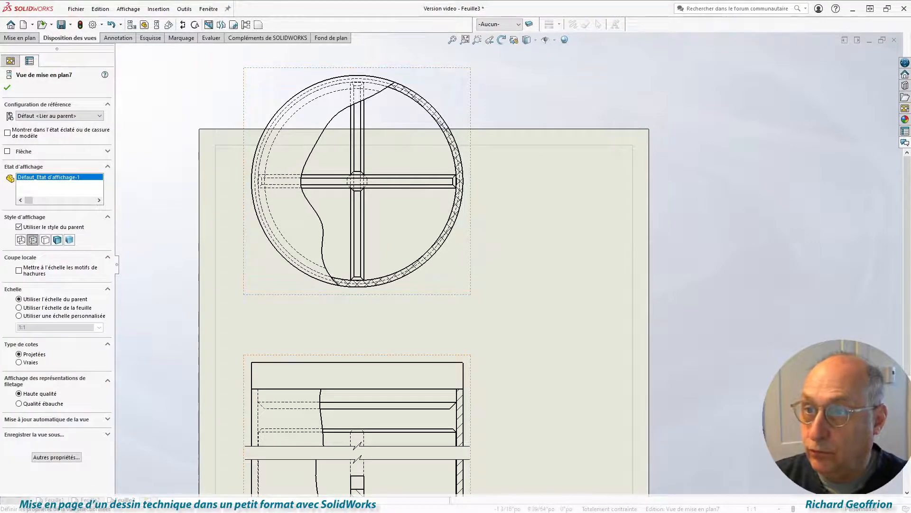
pyautogui.click(7, 88)
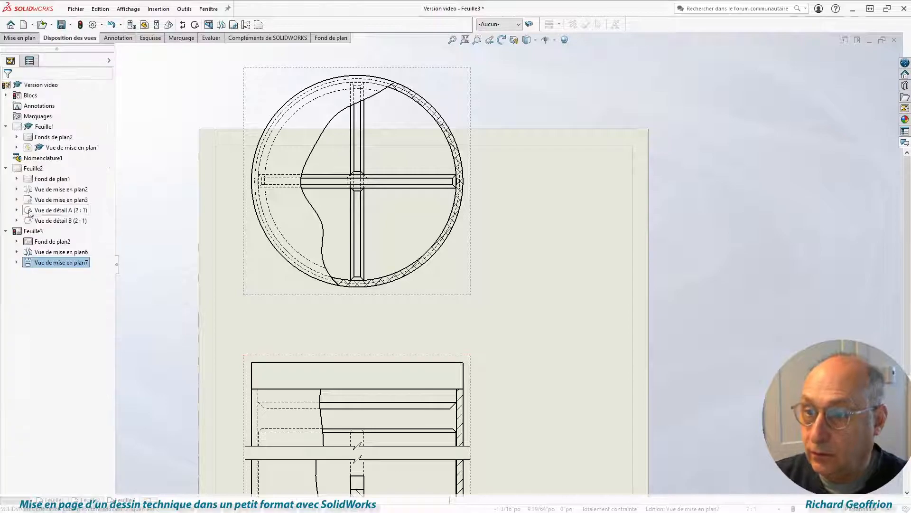
pyautogui.click(15, 263)
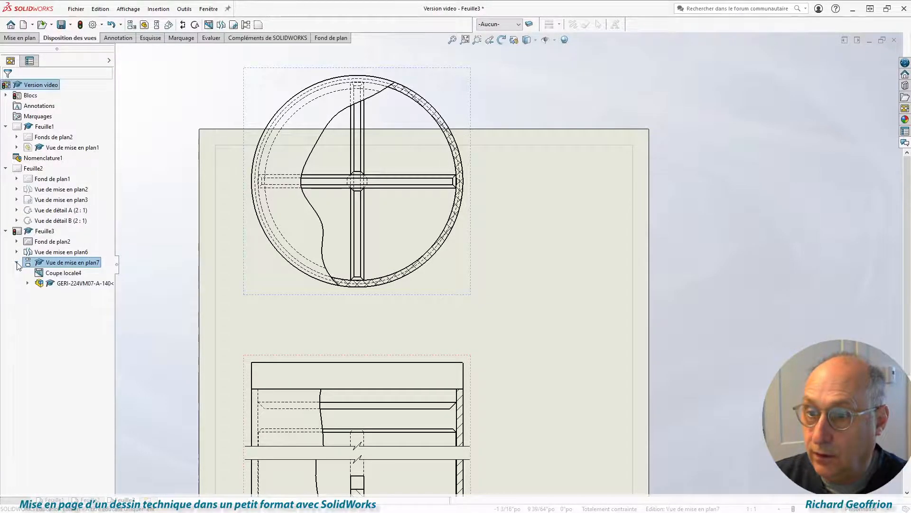
pyautogui.click(49, 273)
pyautogui.rightClick(50, 274)
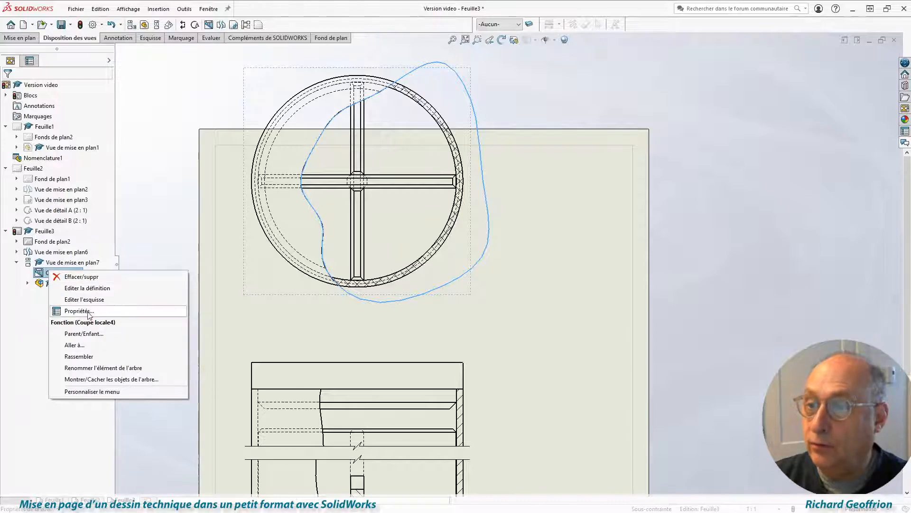
pyautogui.click(116, 311)
pyautogui.click(188, 194)
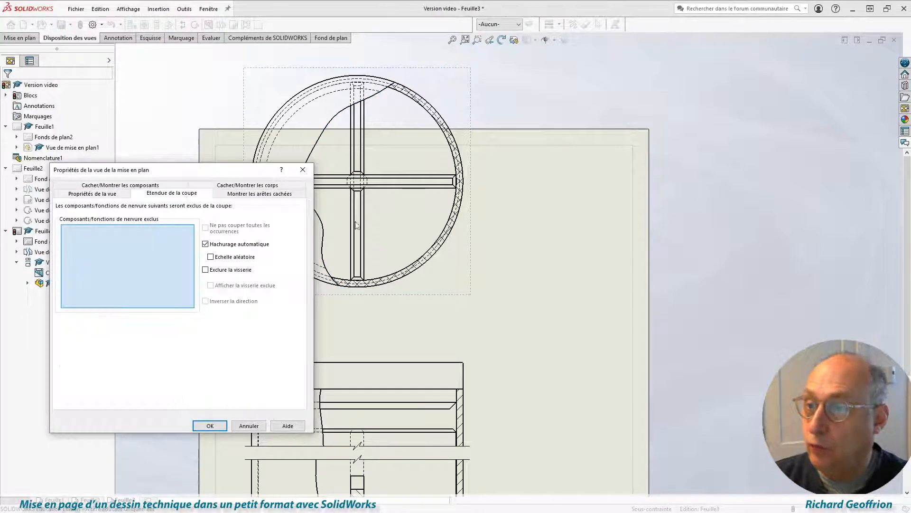
pyautogui.click(456, 215)
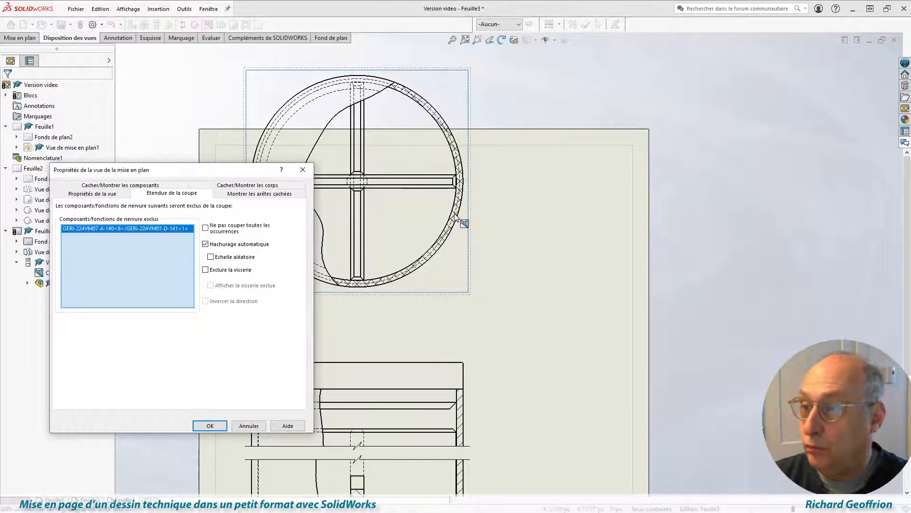
pyautogui.click(222, 426)
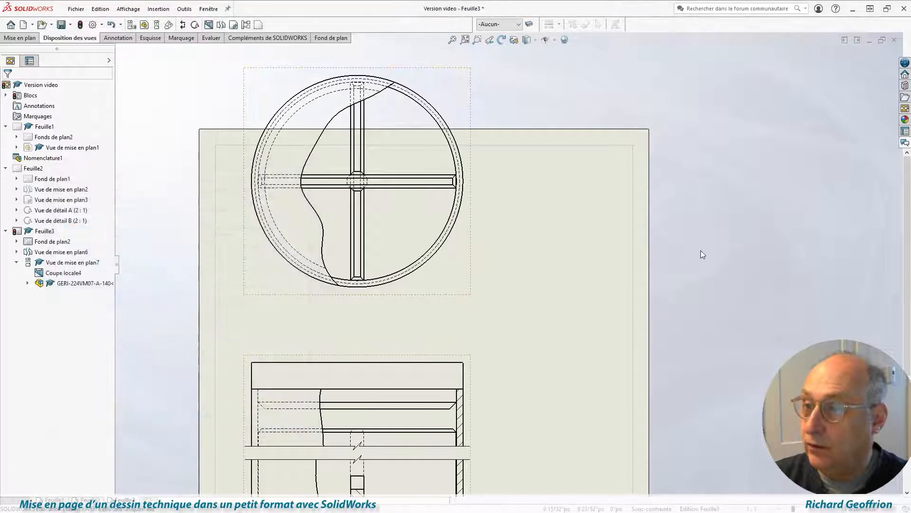
# Step: Give the circular top view its own display style with hidden lines removed
pyautogui.click(463, 269)
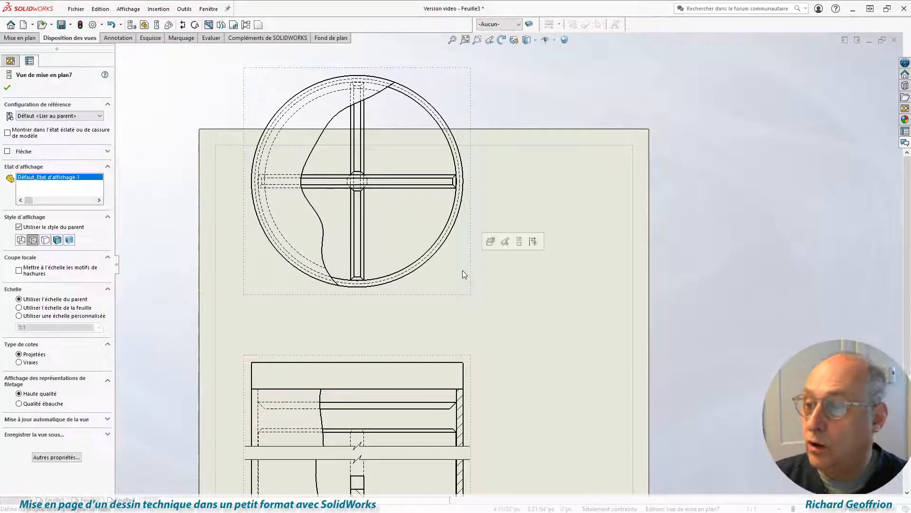
pyautogui.click(46, 240)
pyautogui.click(34, 241)
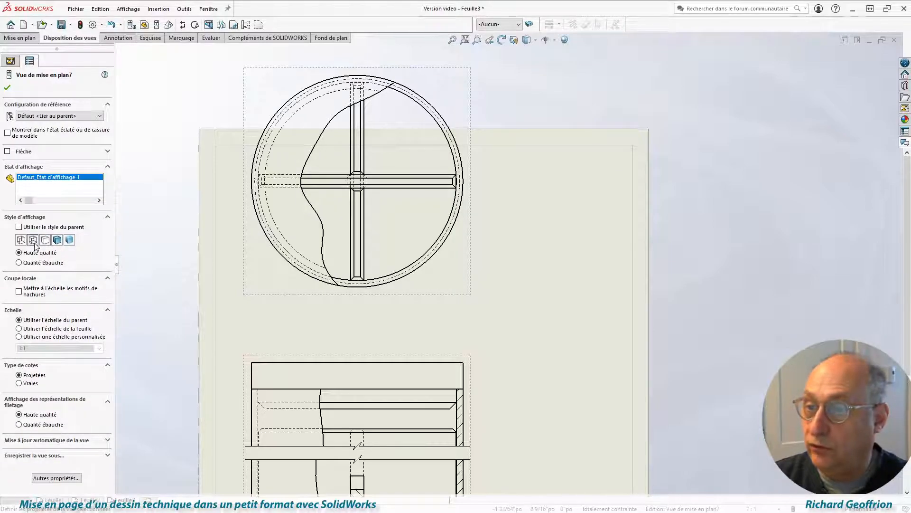
pyautogui.click(45, 240)
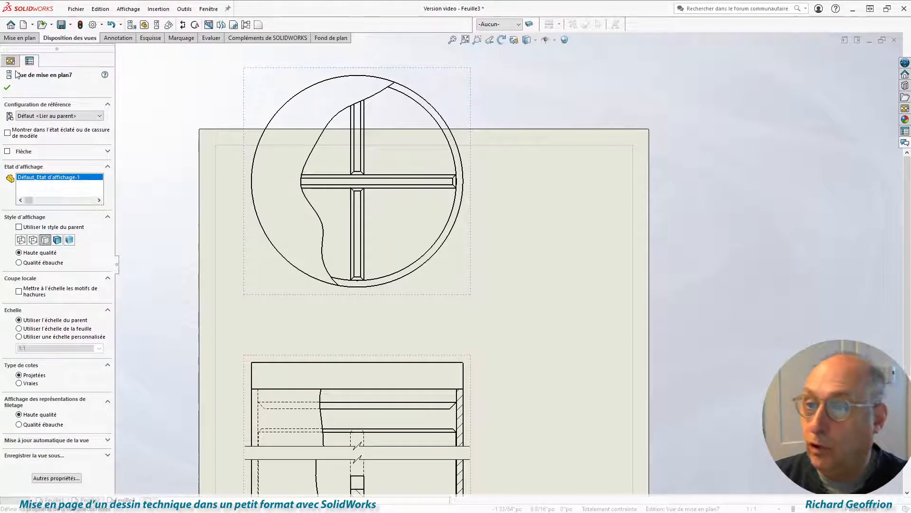
pyautogui.click(7, 89)
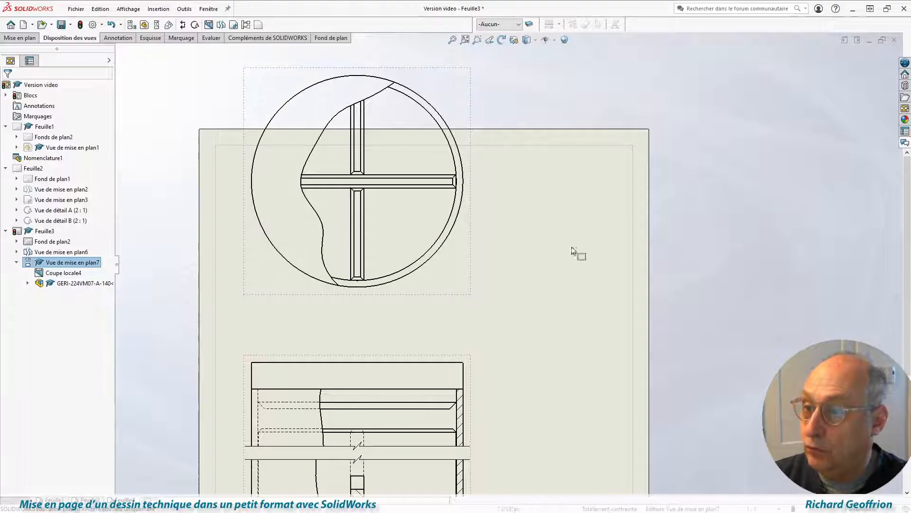
# Step: Sketch a rectangle about 4 35/64" wide on the circular top view, enclosing its lower portion and leaving out the part above the sheet
pyautogui.click(261, 283)
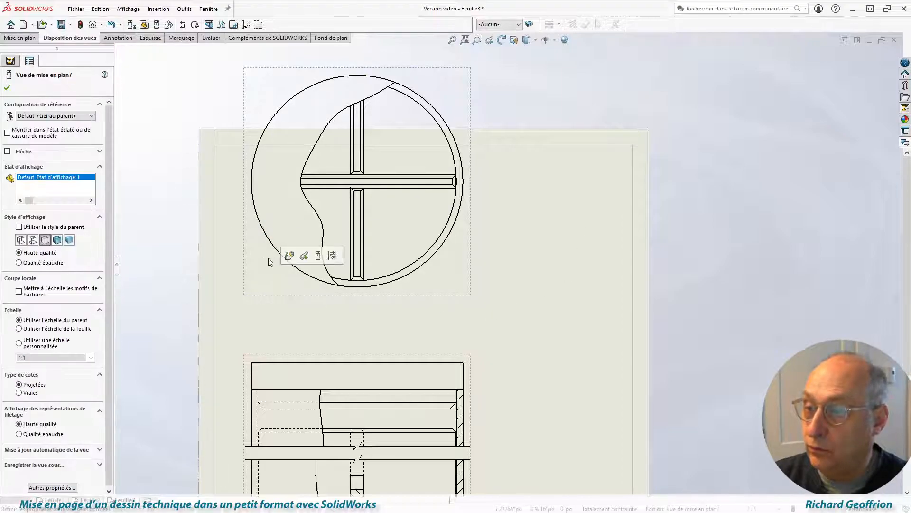
pyautogui.press('r')
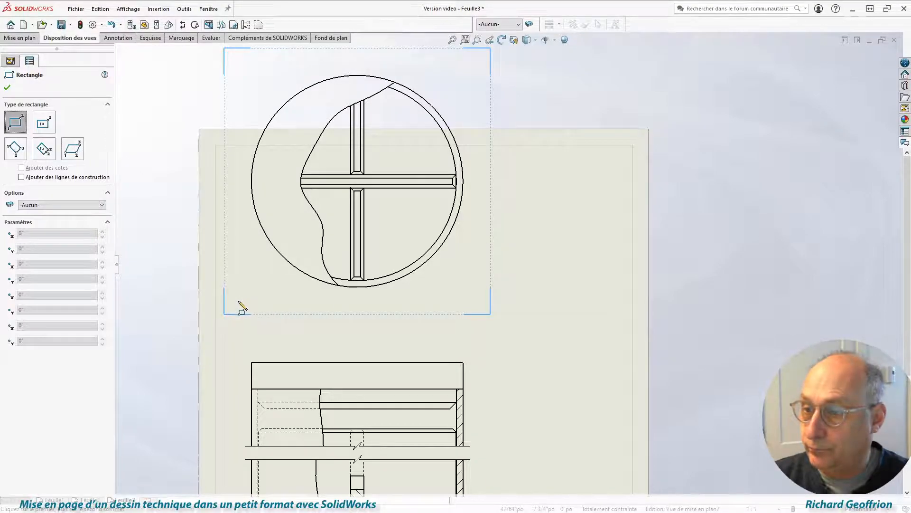
pyautogui.moveTo(240, 297)
pyautogui.mouseDown()
pyautogui.moveTo(482, 153)
pyautogui.moveTo(481, 102)
pyautogui.moveTo(480, 148)
pyautogui.mouseUp()
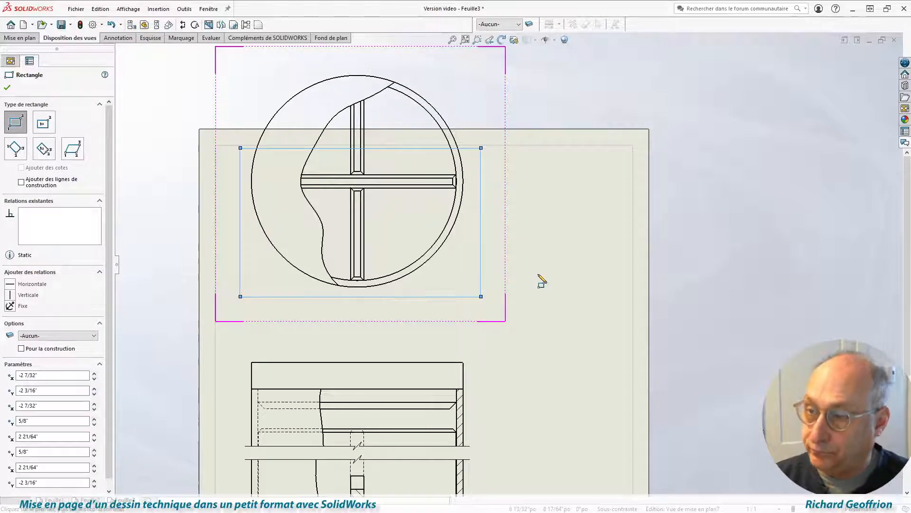
pyautogui.click(7, 89)
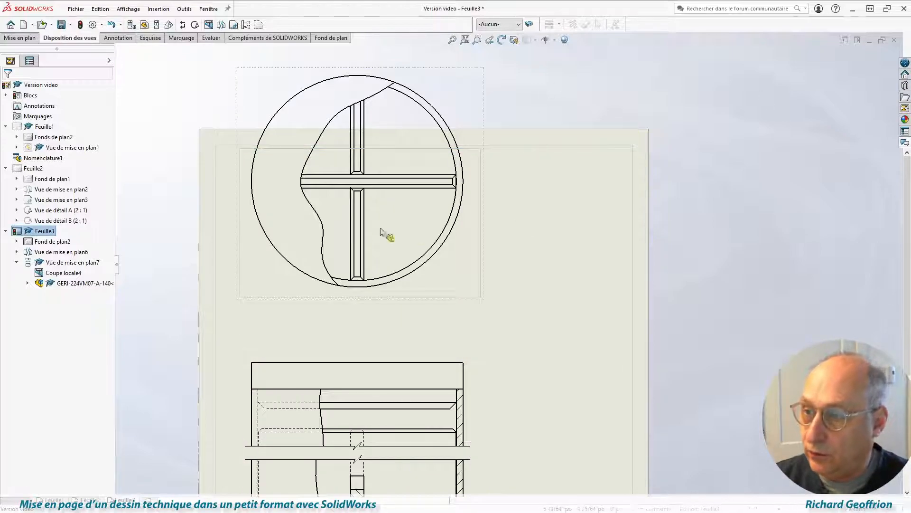
pyautogui.click(233, 26)
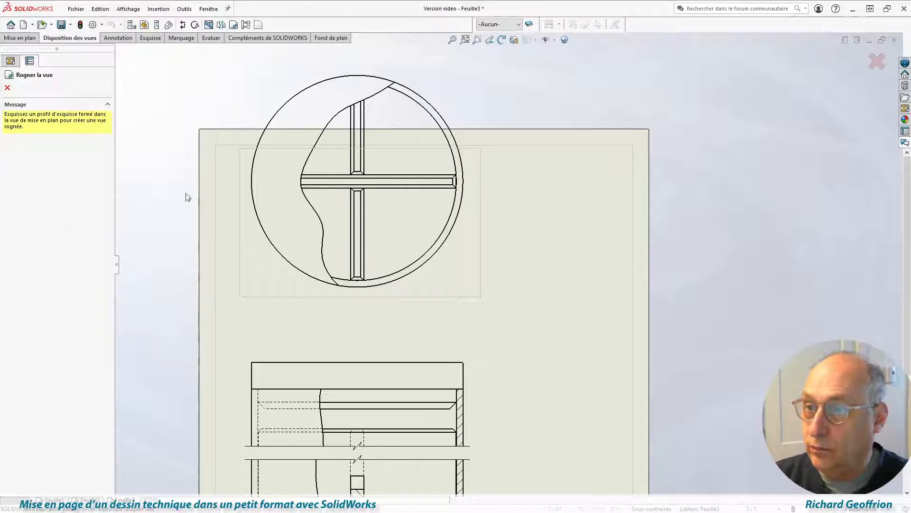
pyautogui.click(240, 193)
pyautogui.click(286, 148)
pyautogui.click(482, 180)
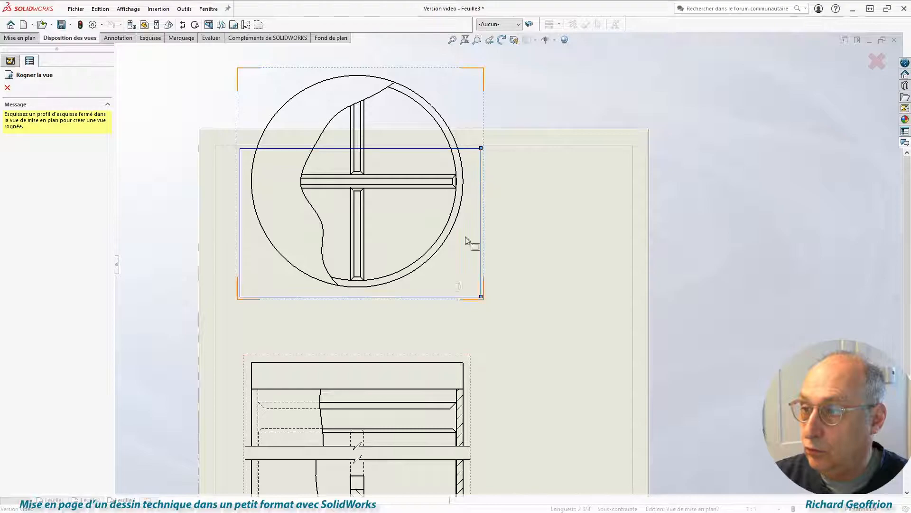
pyautogui.click(443, 296)
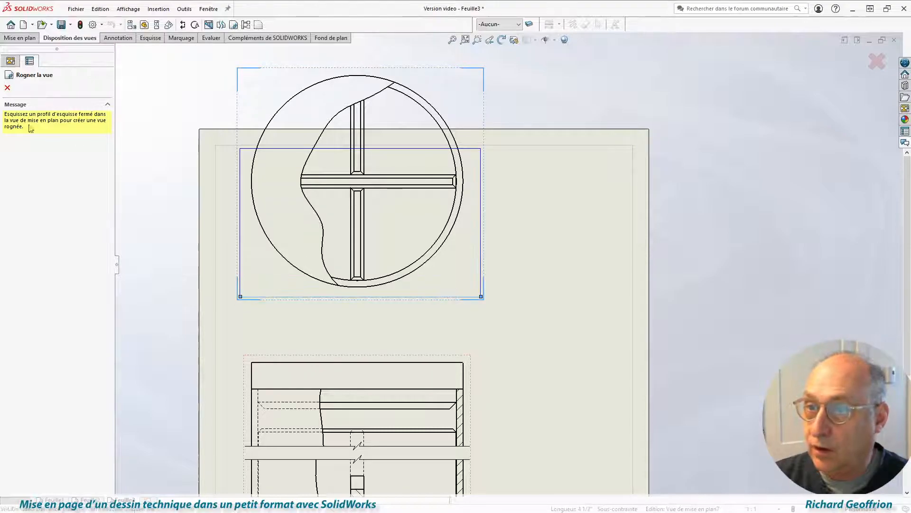
pyautogui.click(7, 88)
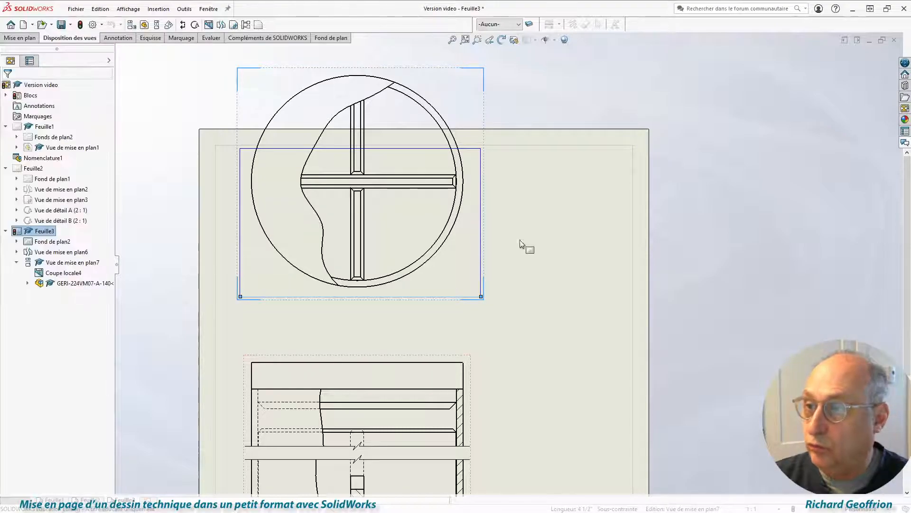
# Step: Crop the circular top view to the four sides of the sketched rectangle and move the cropped view slightly down, inside the sheet border
pyautogui.click(481, 172)
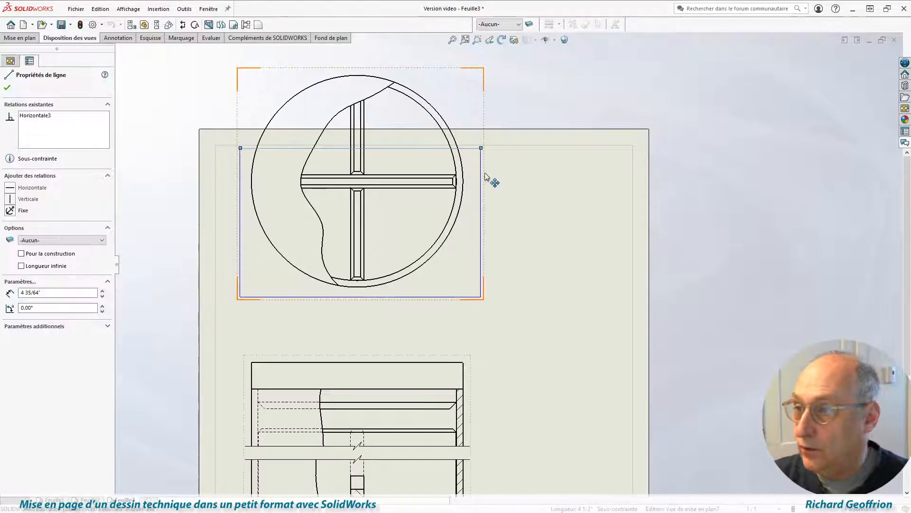
pyautogui.keyDown('ctrl'); pyautogui.click(445, 296); pyautogui.keyUp('ctrl')
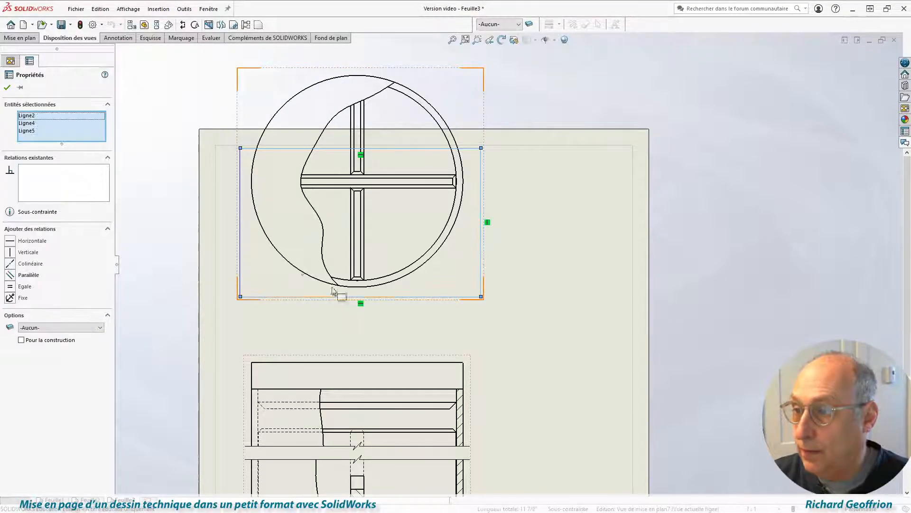
pyautogui.keyDown('ctrl'); pyautogui.click(243, 224); pyautogui.keyUp('ctrl')
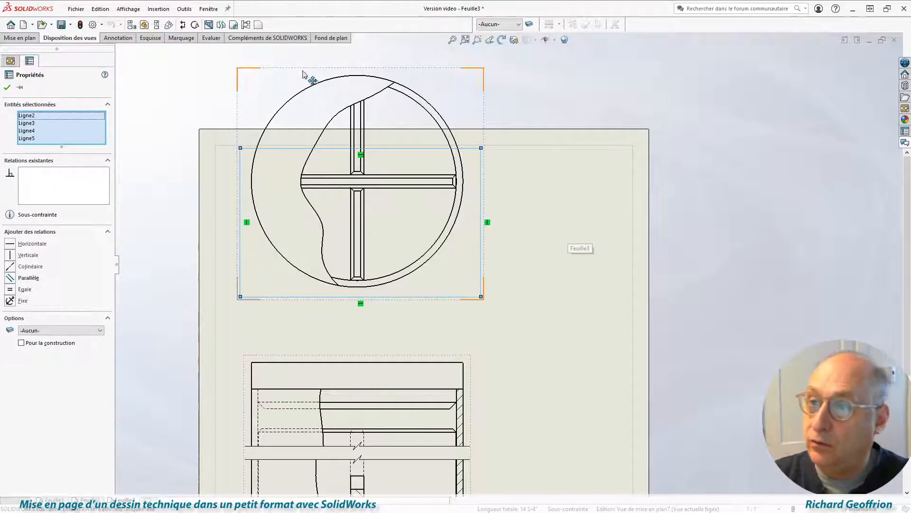
pyautogui.click(234, 25)
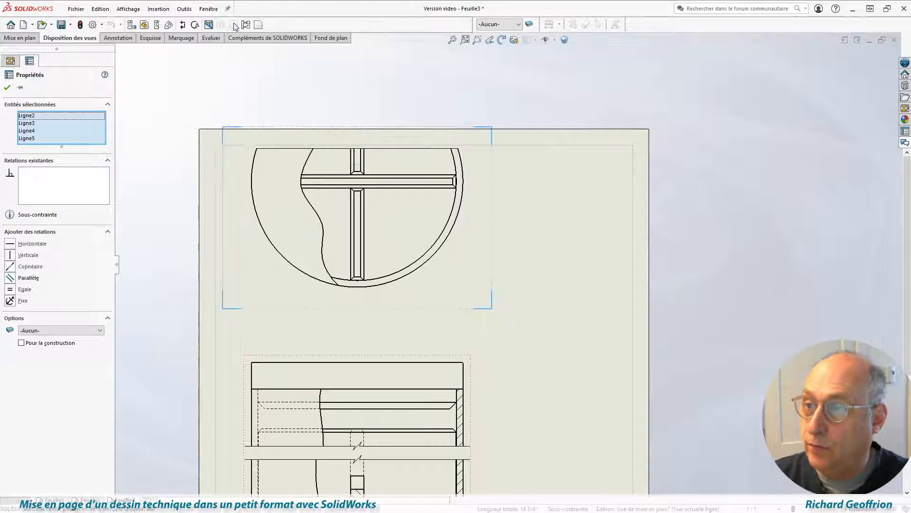
pyautogui.click(7, 88)
pyautogui.moveTo(489, 235)
pyautogui.mouseDown()
pyautogui.moveTo(492, 264)
pyautogui.moveTo(503, 264)
pyautogui.mouseUp()
pyautogui.click(554, 347)
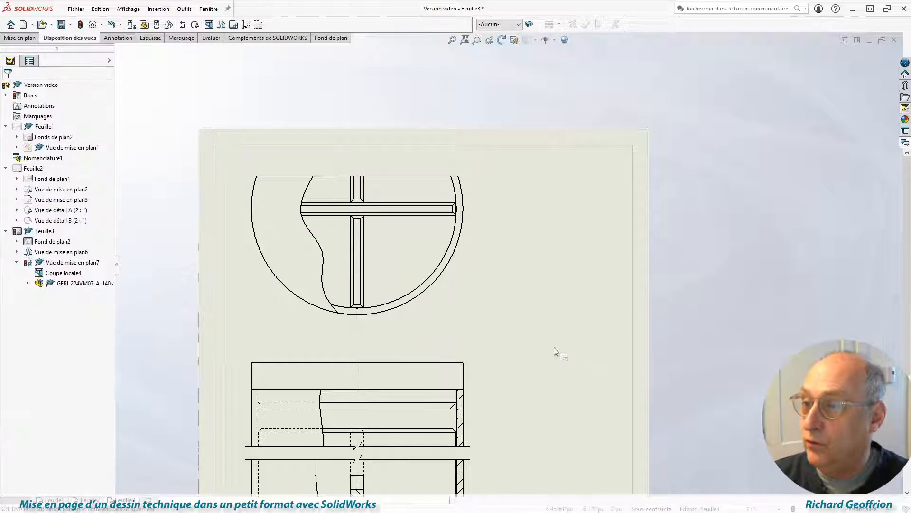
# Step: Check the Feuille3 layout, and review the cropped top view, broken front view and details A and B on Feuille2
pyautogui.scroll(-4, 513, 342)
pyautogui.scroll(9, 505, 349)
pyautogui.scroll(-3, 495, 351)
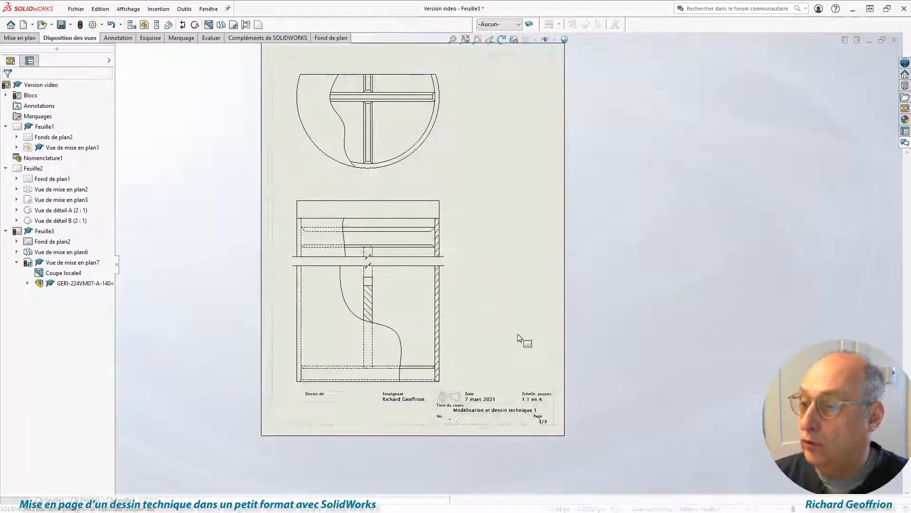
pyautogui.click(89, 500)
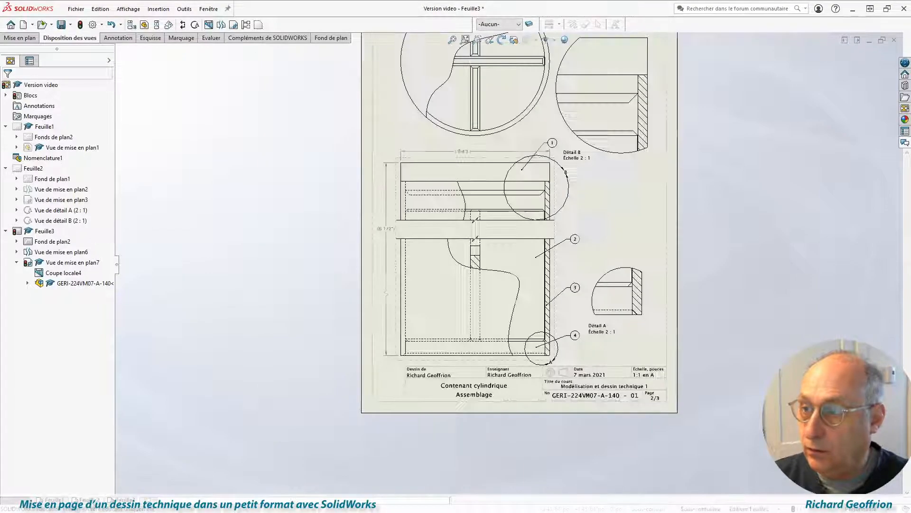
pyautogui.scroll(-4, 668, 280)
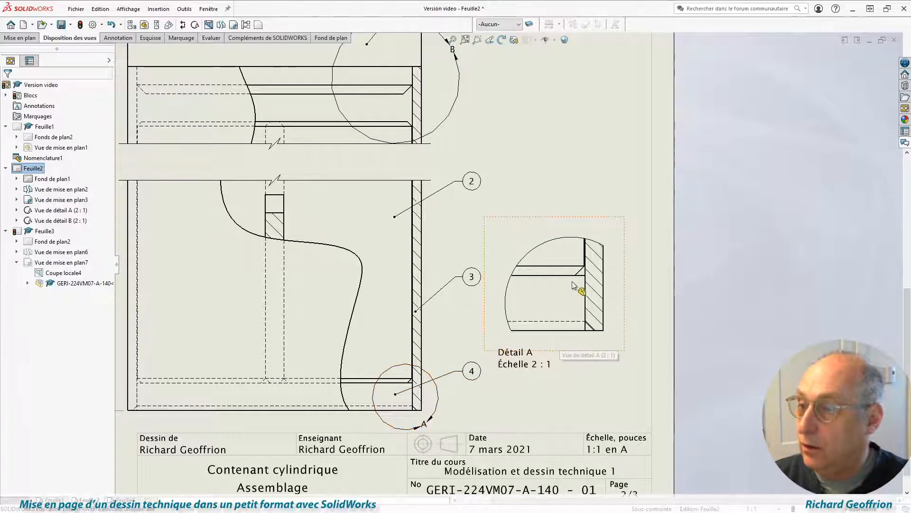
pyautogui.press('f')
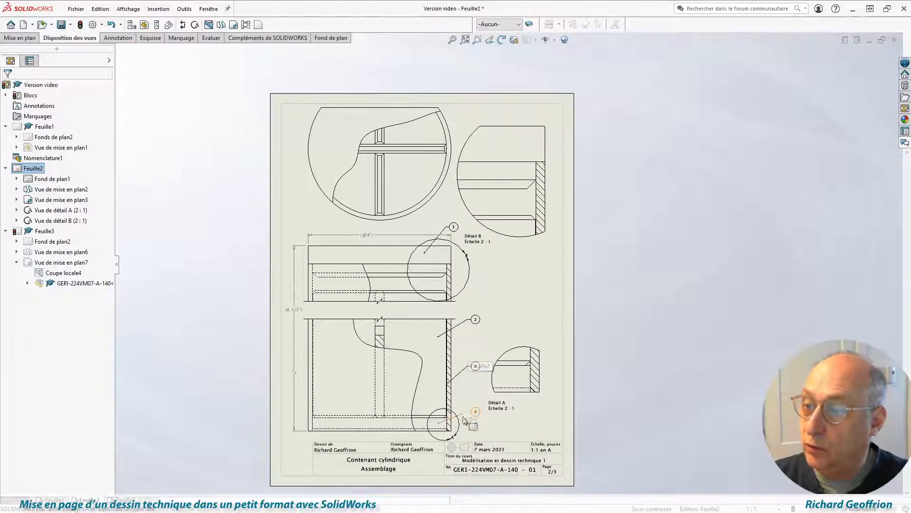
pyautogui.scroll(-2, 474, 412)
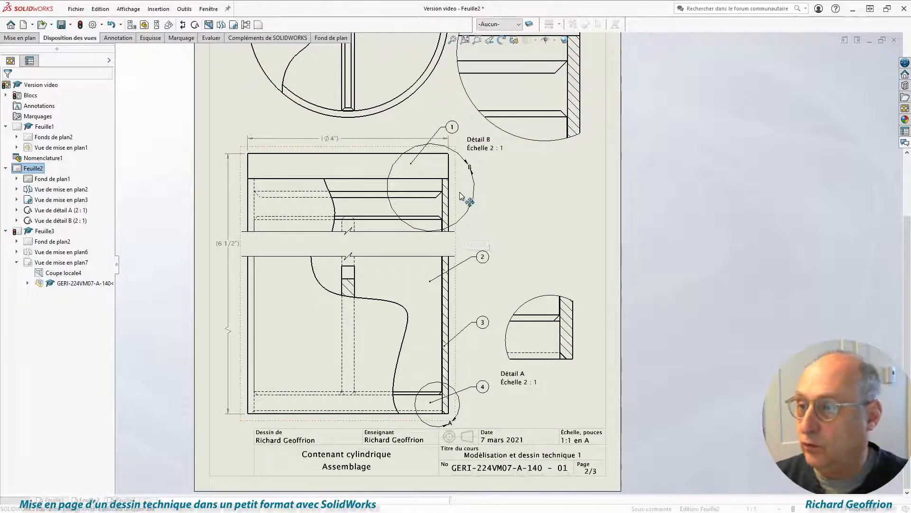
pyautogui.scroll(3, 455, 218)
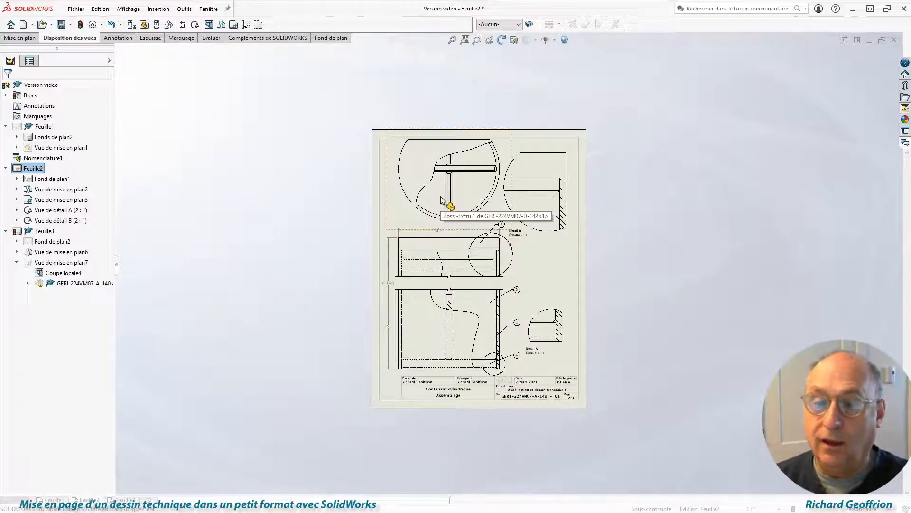